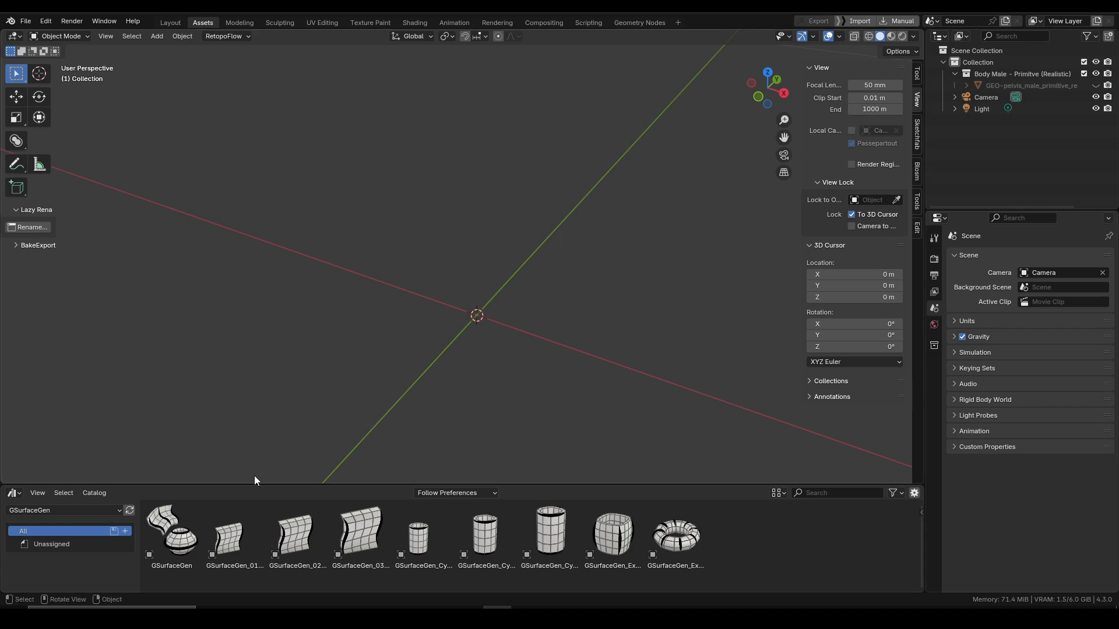
Step: Place the small GSurfaceGen_01 surface asset near the scene origin and select its Grease Pencil guides
{"action": "left_click_drag", "start_coordinate": [231, 533], "coordinate": [464, 318]}
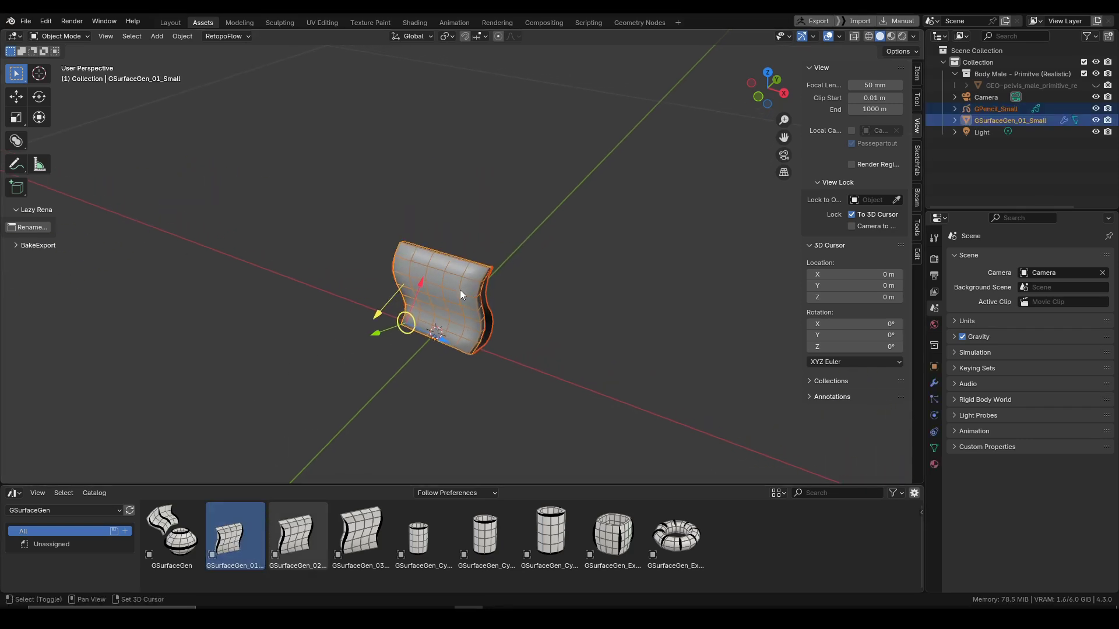
{"action": "scroll", "coordinate": [507, 323], "scroll_direction": "up", "scroll_amount": 4}
{"action": "left_click", "coordinate": [537, 316]}
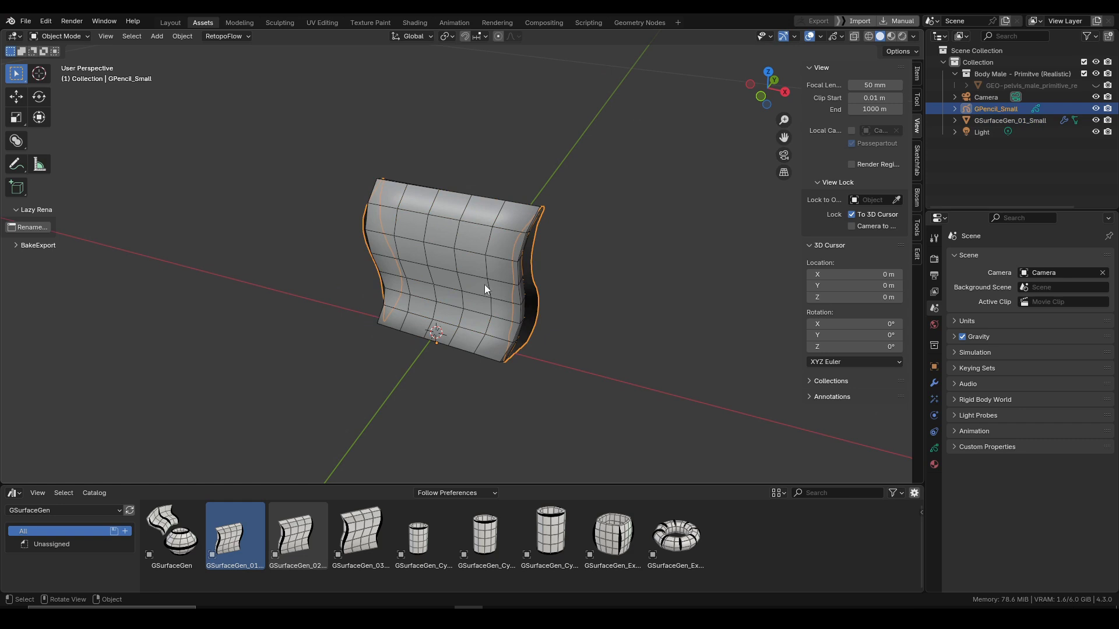
Step: Reshape the guide strokes along the surface's side edge in Sculpt Mode with the Grab brush
{"action": "key", "text": "ctrl+Tab"}
{"action": "middle_click_drag", "start_coordinate": [500, 320], "coordinate": [483, 273], "text": "shift"}
{"action": "scroll", "coordinate": [487, 275], "scroll_direction": "down", "scroll_amount": 1}
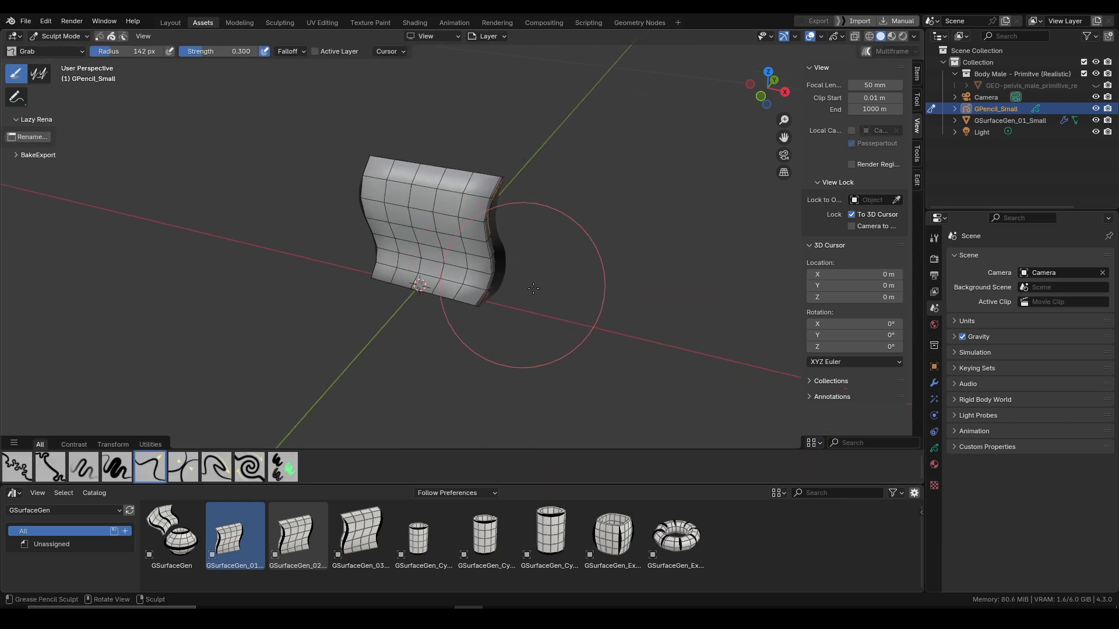
{"action": "mouse_move", "coordinate": [534, 288]}
{"action": "left_mouse_down"}
{"action": "mouse_move", "coordinate": [758, 323]}
{"action": "mouse_move", "coordinate": [475, 302]}
{"action": "left_mouse_up"}
{"action": "mouse_move", "coordinate": [485, 223]}
{"action": "left_mouse_down"}
{"action": "mouse_move", "coordinate": [432, 202]}
{"action": "mouse_move", "coordinate": [522, 208]}
{"action": "mouse_move", "coordinate": [682, 113]}
{"action": "mouse_move", "coordinate": [430, 177]}
{"action": "mouse_move", "coordinate": [536, 267]}
{"action": "left_mouse_up"}
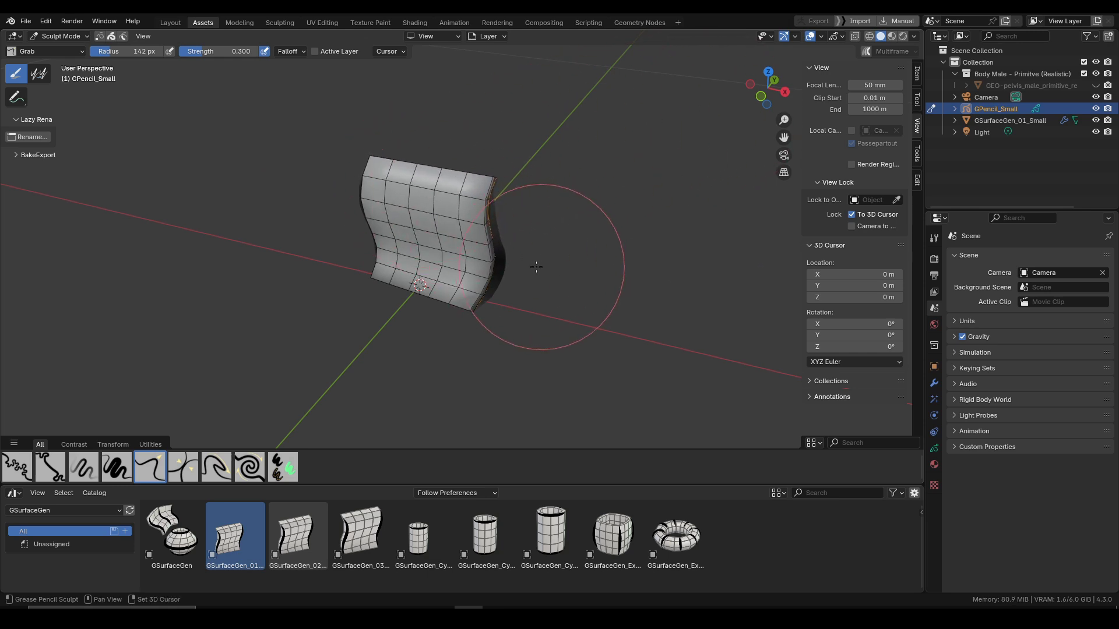
Step: Extend the surface sideways by adding two curved, roughly vertical guide strokes beside it in Draw Mode
{"action": "middle_click_drag", "start_coordinate": [536, 267], "coordinate": [492, 255], "text": "shift"}
{"action": "mouse_move", "coordinate": [488, 254]}
{"action": "middle_mouse_down", "text": "ctrl"}
{"action": "mouse_move", "coordinate": [478, 303]}
{"action": "mouse_move", "coordinate": [430, 314]}
{"action": "middle_mouse_up", "text": "ctrl"}
{"action": "key", "text": "ctrl+Tab"}
{"action": "left_click", "coordinate": [492, 281]}
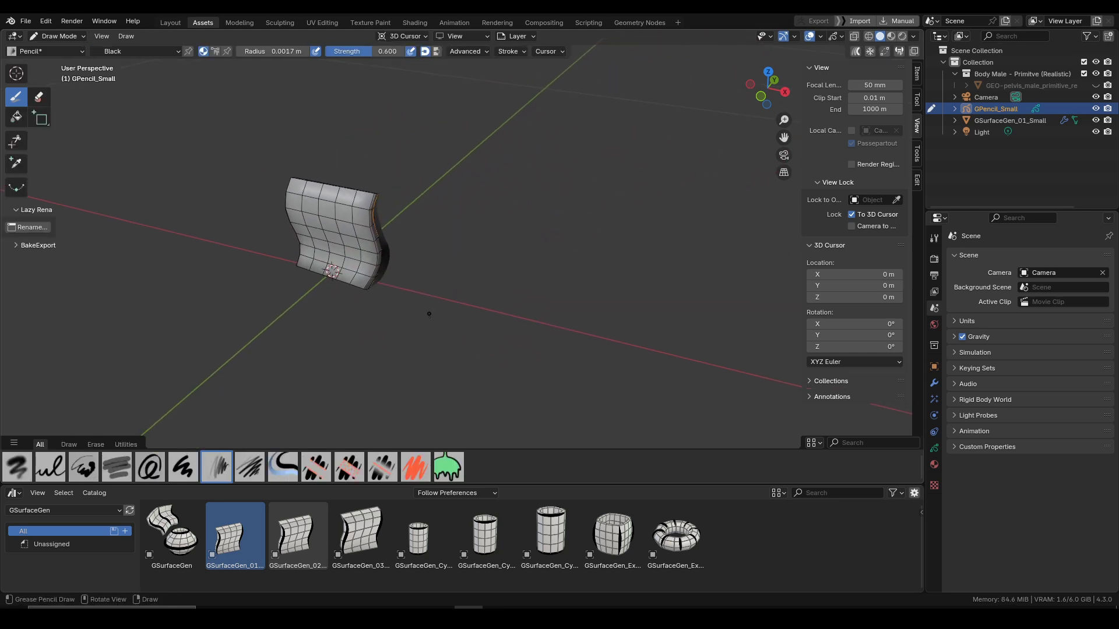
{"action": "left_click_drag", "start_coordinate": [436, 310], "coordinate": [490, 193]}
{"action": "mouse_move", "coordinate": [543, 326]}
{"action": "left_mouse_down"}
{"action": "mouse_move", "coordinate": [534, 269]}
{"action": "mouse_move", "coordinate": [557, 193]}
{"action": "left_mouse_up"}
{"action": "mouse_move", "coordinate": [491, 263]}
{"action": "middle_mouse_down"}
{"action": "mouse_move", "coordinate": [458, 268]}
{"action": "mouse_move", "coordinate": [478, 274]}
{"action": "middle_mouse_up"}
Step: Return to Object Mode, select the generated surface and adjust its resolution with the gizmo arrow at its base
{"action": "key", "text": "ctrl+Tab"}
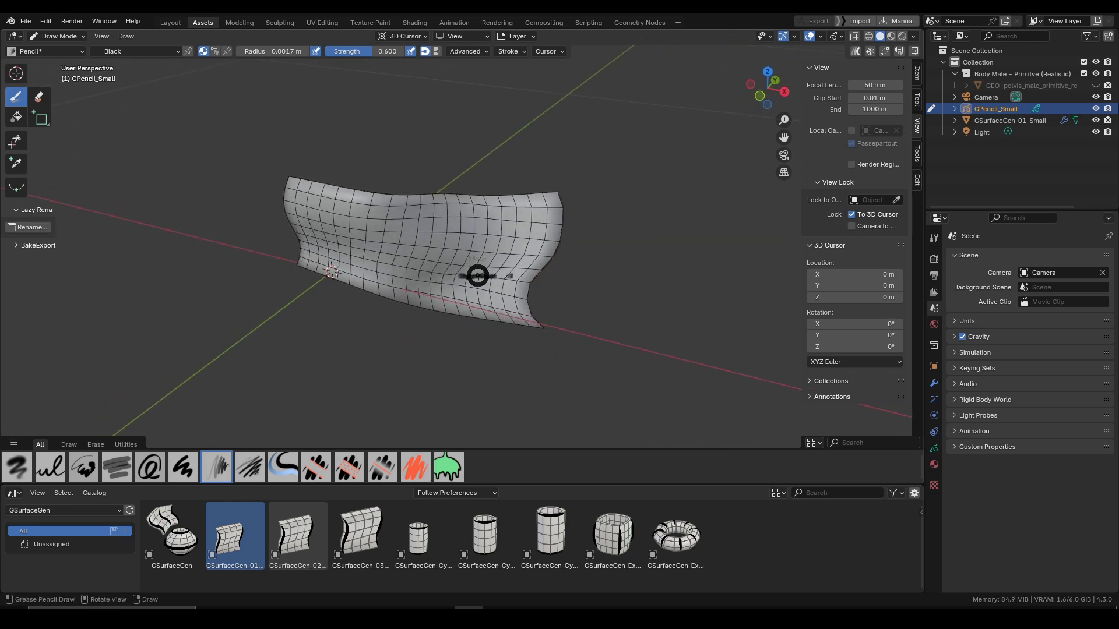
{"action": "left_click", "coordinate": [430, 257]}
{"action": "left_click", "coordinate": [429, 255]}
{"action": "middle_click_drag", "start_coordinate": [387, 256], "coordinate": [392, 294]}
{"action": "middle_click_drag", "start_coordinate": [307, 287], "coordinate": [325, 288]}
{"action": "left_click_drag", "start_coordinate": [329, 276], "coordinate": [364, 284]}
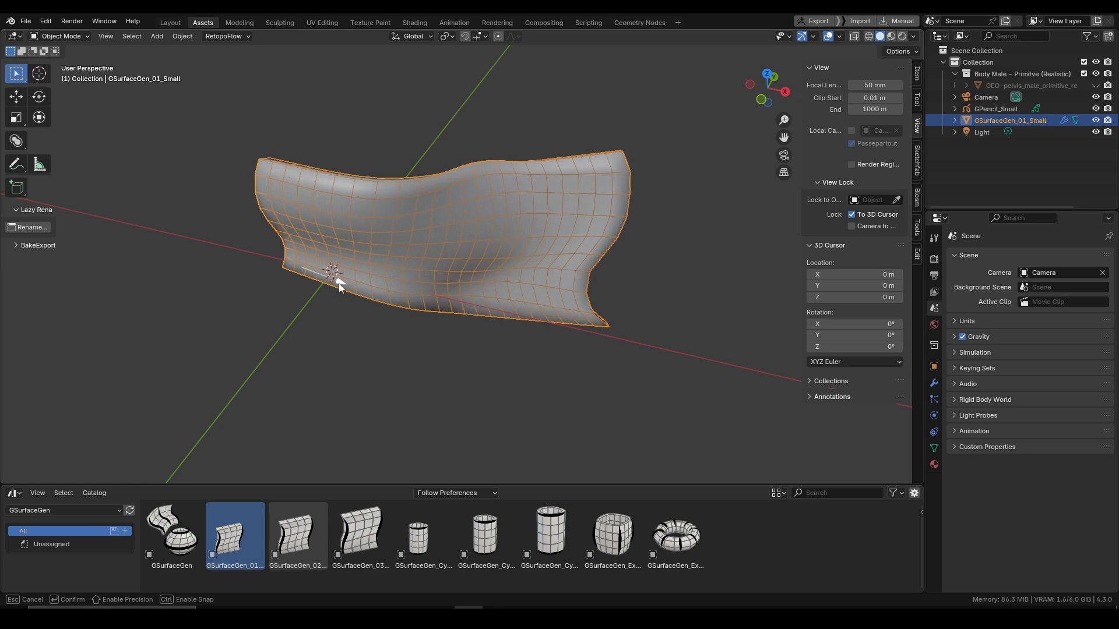
{"action": "left_click_drag", "start_coordinate": [339, 284], "coordinate": [339, 285]}
Step: Adjust the generated surface's thickness and offset with the viewport gizmos beside it
{"action": "middle_click_drag", "start_coordinate": [326, 309], "coordinate": [305, 306]}
{"action": "mouse_move", "coordinate": [301, 232]}
{"action": "left_mouse_down"}
{"action": "mouse_move", "coordinate": [316, 149]}
{"action": "mouse_move", "coordinate": [294, 266]}
{"action": "mouse_move", "coordinate": [301, 228]}
{"action": "left_mouse_up"}
{"action": "middle_click_drag", "start_coordinate": [274, 371], "coordinate": [260, 373]}
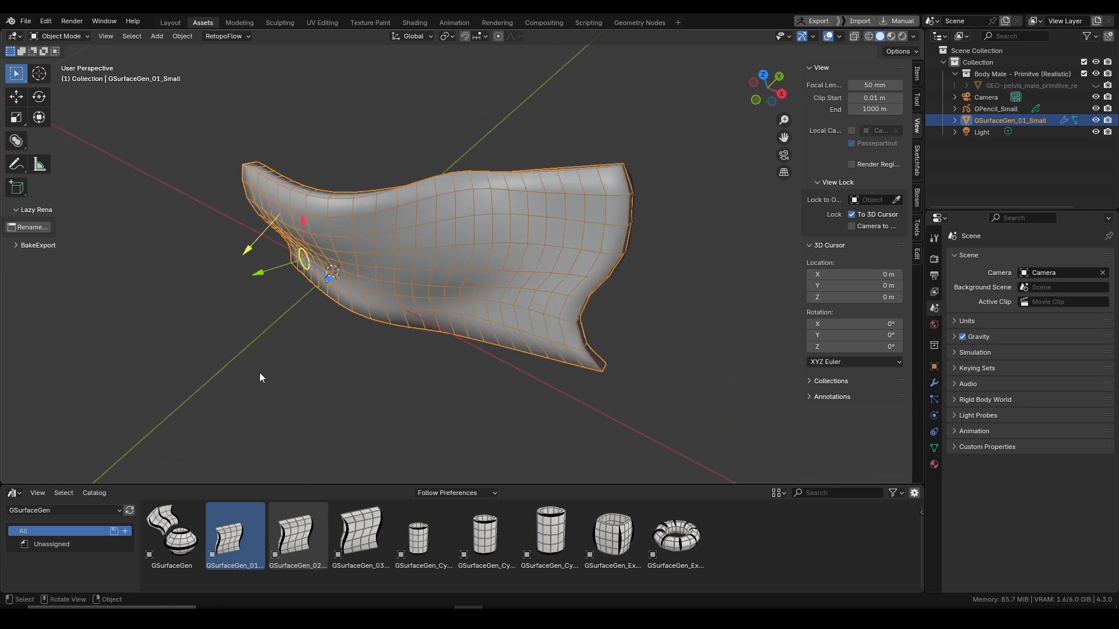
{"action": "left_click", "coordinate": [268, 261]}
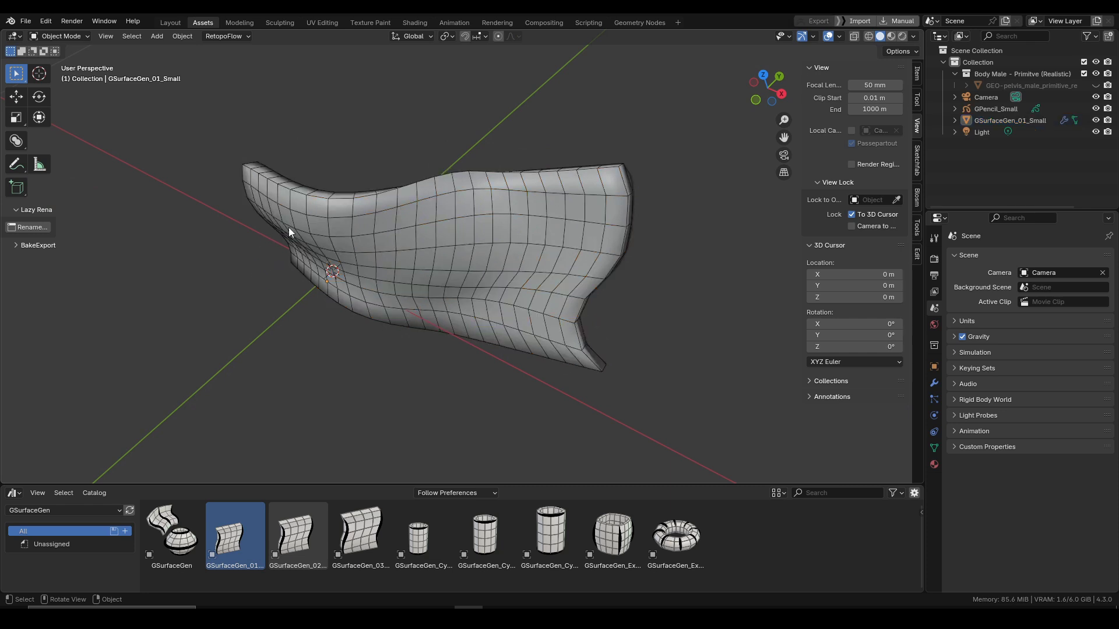
{"action": "left_click", "coordinate": [290, 231]}
{"action": "mouse_move", "coordinate": [257, 232]}
{"action": "left_mouse_down"}
{"action": "mouse_move", "coordinate": [226, 282]}
{"action": "mouse_move", "coordinate": [257, 247]}
{"action": "left_mouse_up"}
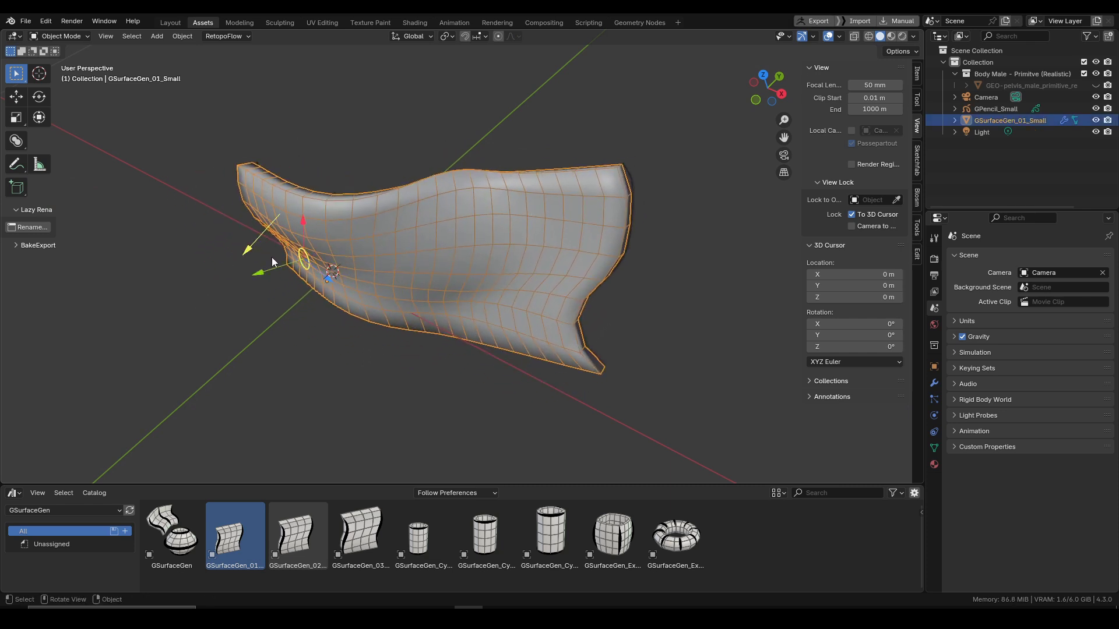
Step: Turn the GSurfaceGen modifier's Thickness option off and on again, checking the face orientation of the surface
{"action": "left_click", "coordinate": [934, 384]}
{"action": "left_click", "coordinate": [1017, 367]}
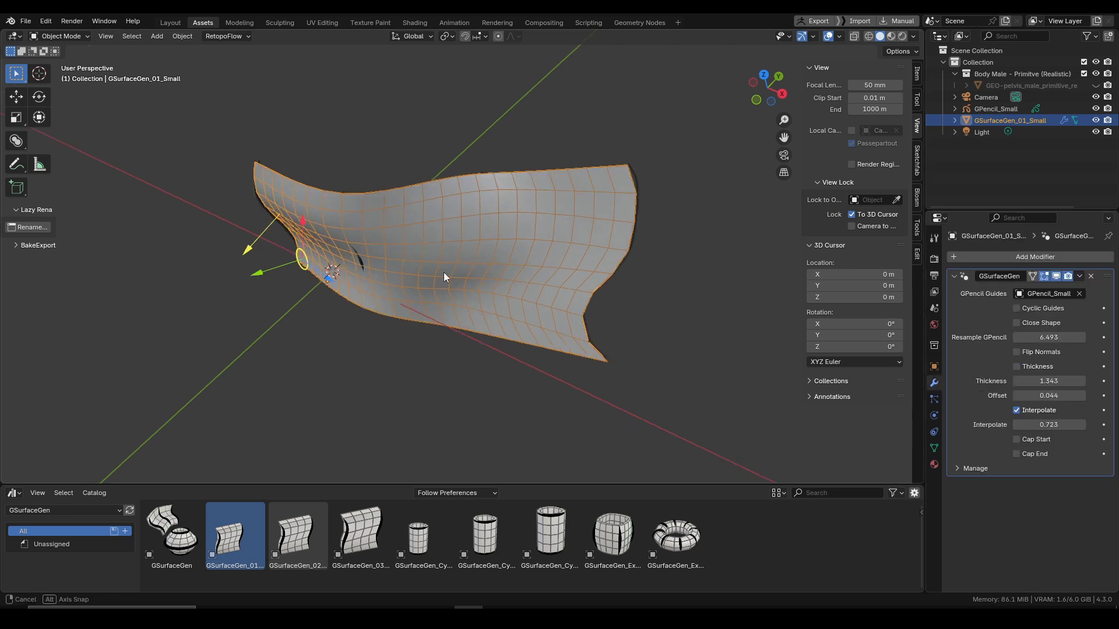
{"action": "middle_click_drag", "start_coordinate": [326, 291], "coordinate": [331, 255]}
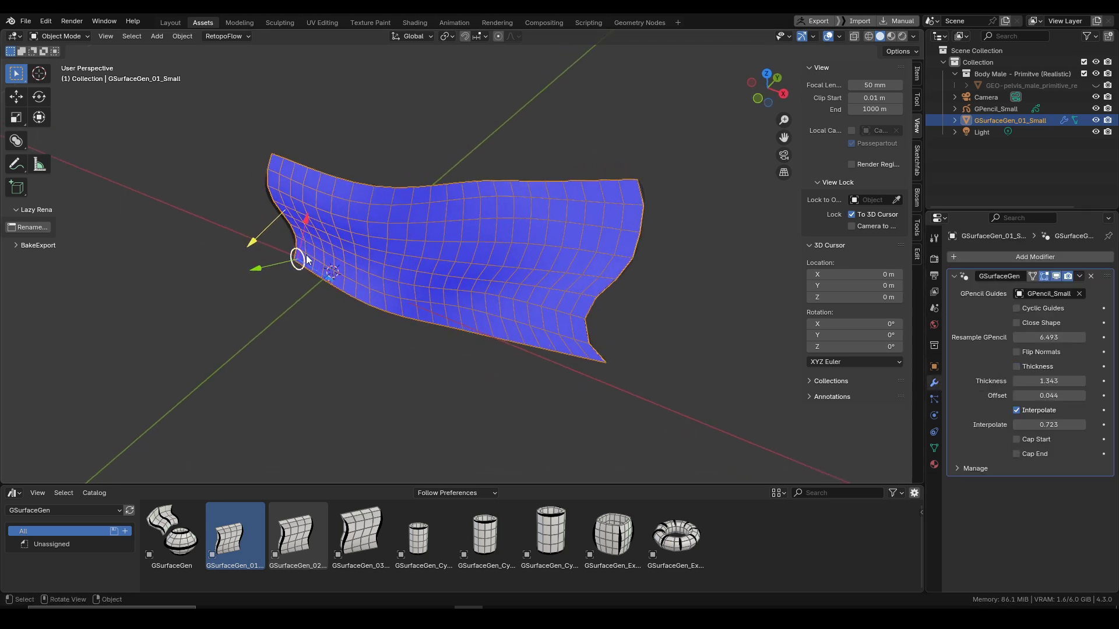
{"action": "left_click_drag", "start_coordinate": [317, 313], "coordinate": [369, 287]}
{"action": "left_click", "coordinate": [1017, 366]}
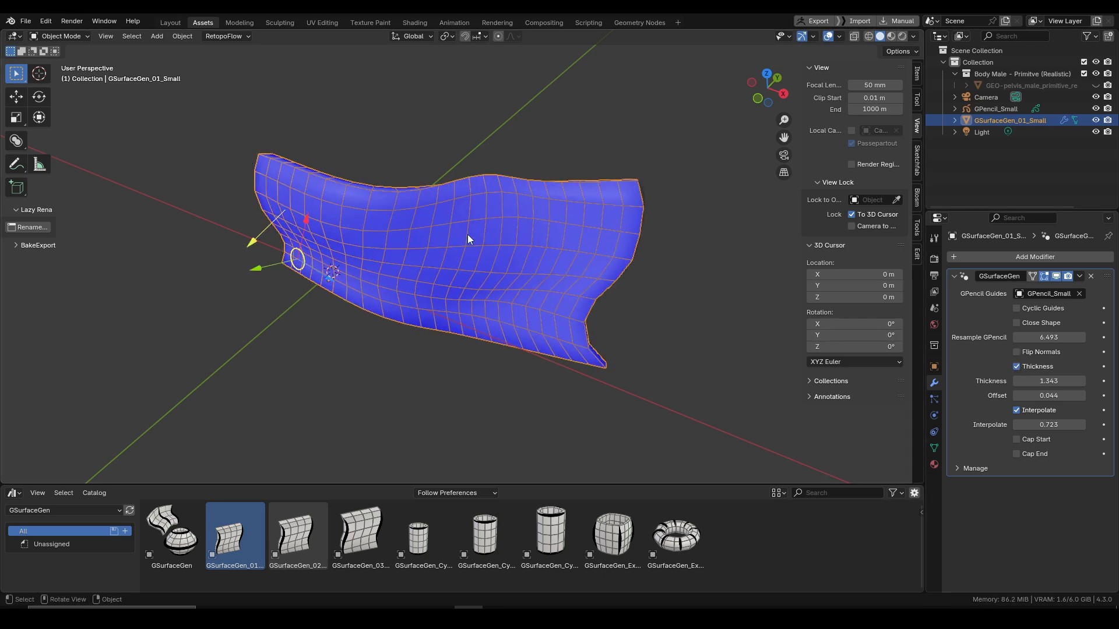
{"action": "left_click", "coordinate": [307, 254]}
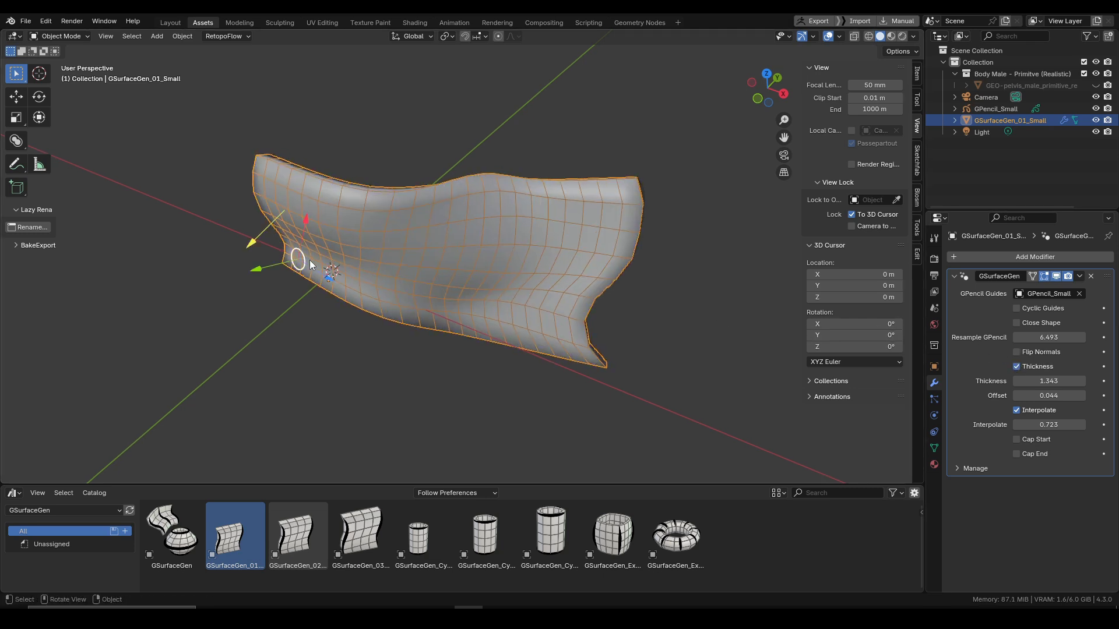
Step: Select the surface together with its Grease Pencil guides and unhide the male body mesh
{"action": "left_click_drag", "start_coordinate": [309, 260], "coordinate": [291, 207]}
{"action": "left_click_drag", "start_coordinate": [213, 202], "coordinate": [425, 327]}
{"action": "middle_click_drag", "start_coordinate": [427, 246], "coordinate": [474, 322]}
{"action": "scroll", "coordinate": [460, 288], "scroll_direction": "down", "scroll_amount": 5}
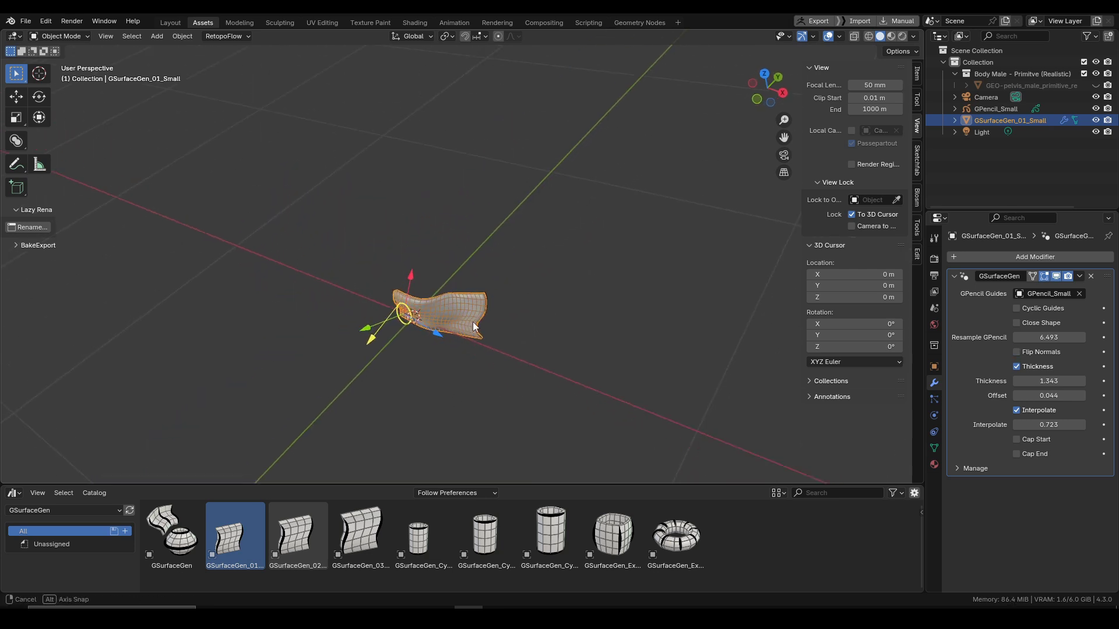
{"action": "left_click", "coordinate": [1096, 85]}
{"action": "middle_click_drag", "start_coordinate": [531, 180], "coordinate": [584, 306]}
{"action": "scroll", "coordinate": [579, 327], "scroll_direction": "down", "scroll_amount": 3}
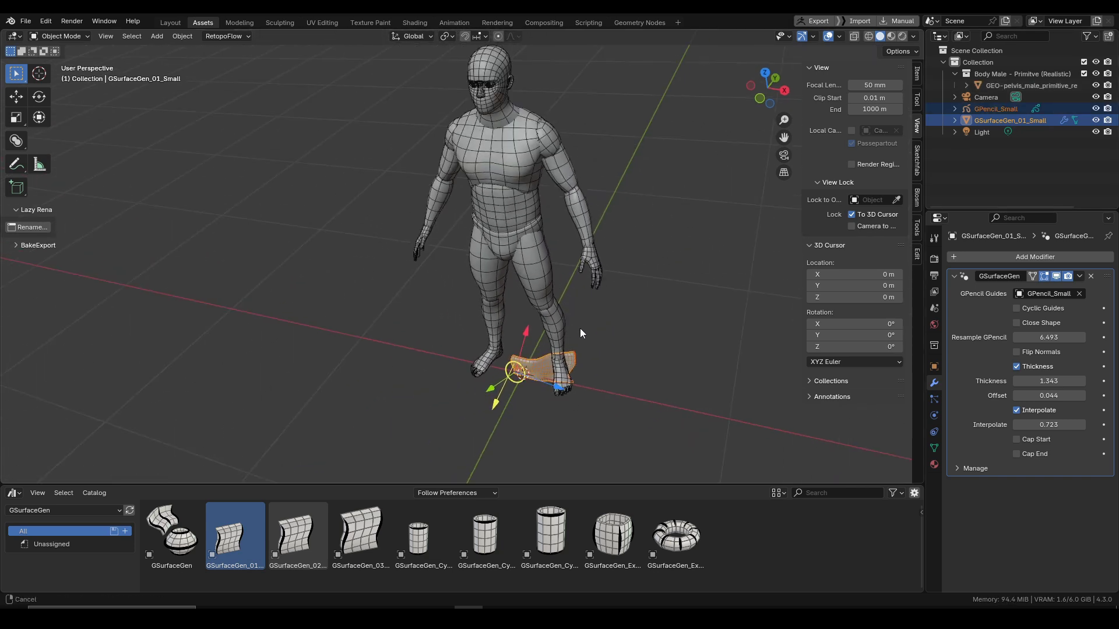
Step: Set the 3D cursor at the base of the body's neck and snap the surface and its guides to it
{"action": "middle_click_drag", "start_coordinate": [553, 253], "coordinate": [562, 288], "text": "shift"}
{"action": "right_click", "coordinate": [507, 186], "text": "shift"}
{"action": "key", "text": "shift+s"}
{"action": "left_click", "coordinate": [520, 173]}
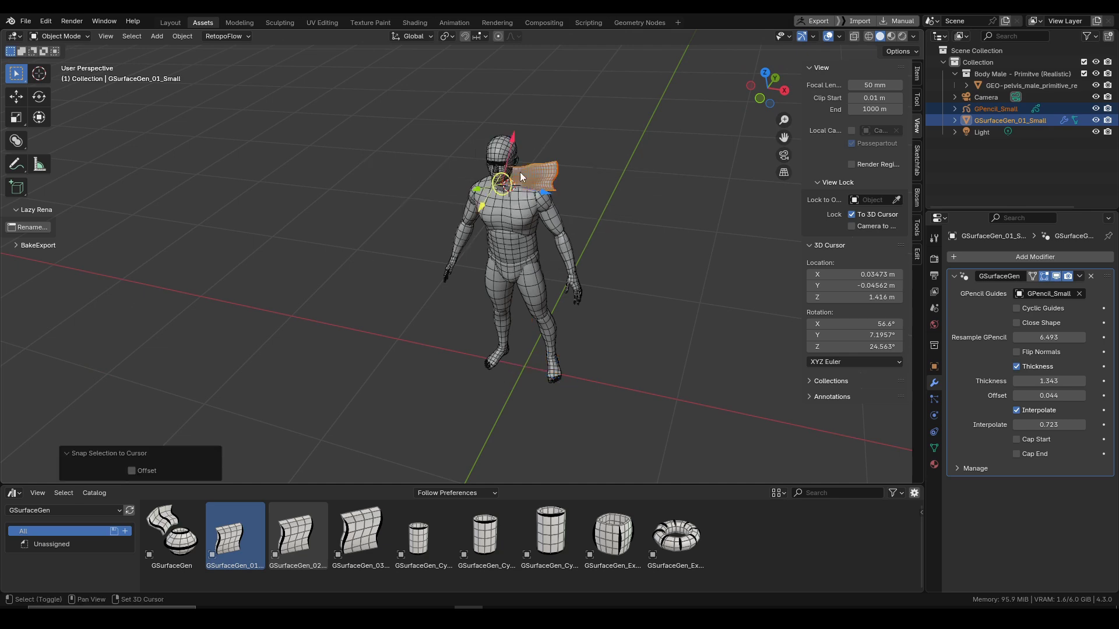
{"action": "scroll", "coordinate": [518, 204], "scroll_direction": "up", "scroll_amount": 8}
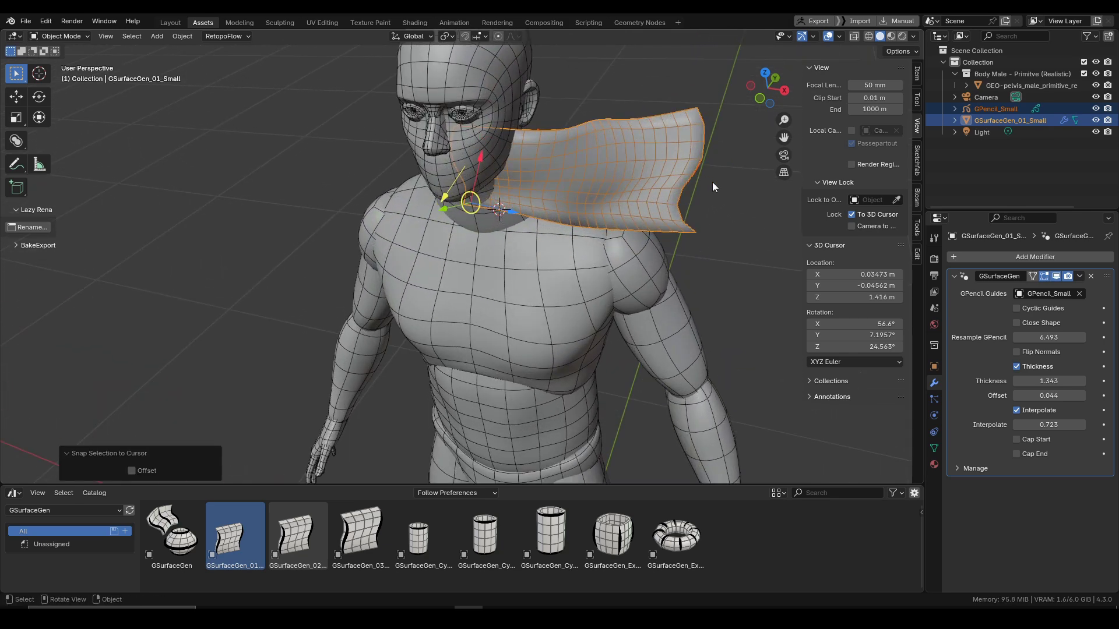
Step: Erase the existing guide strokes of GPencil_Small in Draw Mode with an eraser brush
{"action": "middle_click_drag", "start_coordinate": [671, 206], "coordinate": [602, 200]}
{"action": "left_click", "coordinate": [711, 146]}
{"action": "middle_click_drag", "start_coordinate": [712, 145], "coordinate": [625, 273]}
{"action": "key", "text": "ctrl+Tab"}
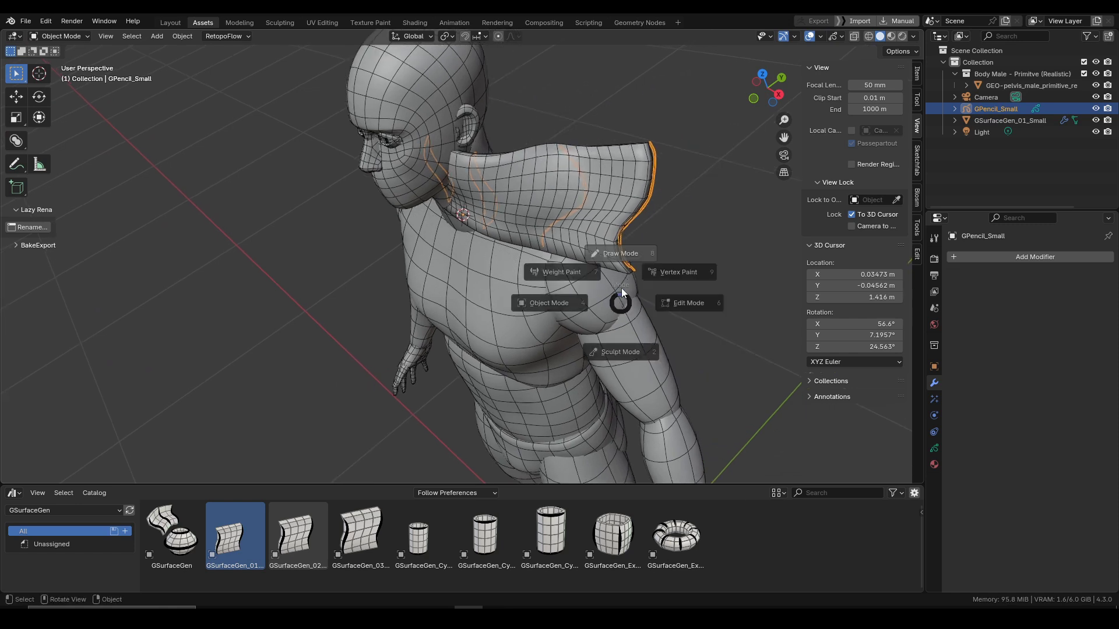
{"action": "left_click", "coordinate": [609, 252]}
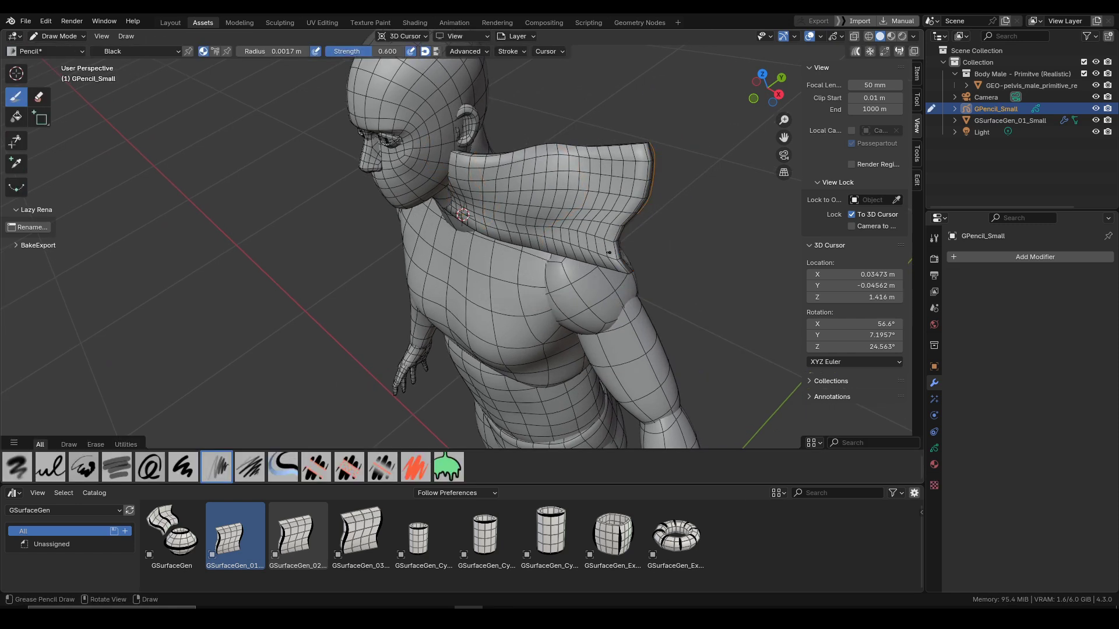
{"action": "left_click", "coordinate": [349, 466]}
{"action": "mouse_move", "coordinate": [588, 247]}
{"action": "left_mouse_down"}
{"action": "mouse_move", "coordinate": [617, 250]}
{"action": "mouse_move", "coordinate": [441, 163]}
{"action": "left_mouse_up"}
Step: Switch back to the Pencil brush and set the stroke placement to Surface
{"action": "mouse_move", "coordinate": [633, 233]}
{"action": "middle_mouse_down"}
{"action": "mouse_move", "coordinate": [588, 286]}
{"action": "mouse_move", "coordinate": [512, 282]}
{"action": "mouse_move", "coordinate": [505, 303]}
{"action": "middle_mouse_up"}
{"action": "left_click", "coordinate": [227, 466]}
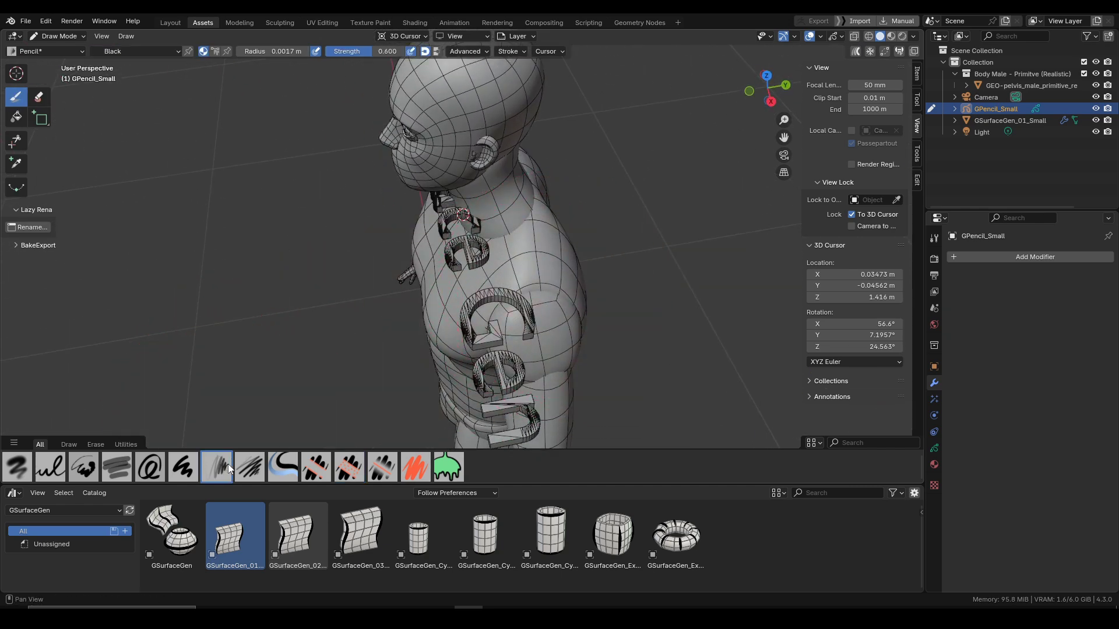
{"action": "left_click", "coordinate": [405, 36]}
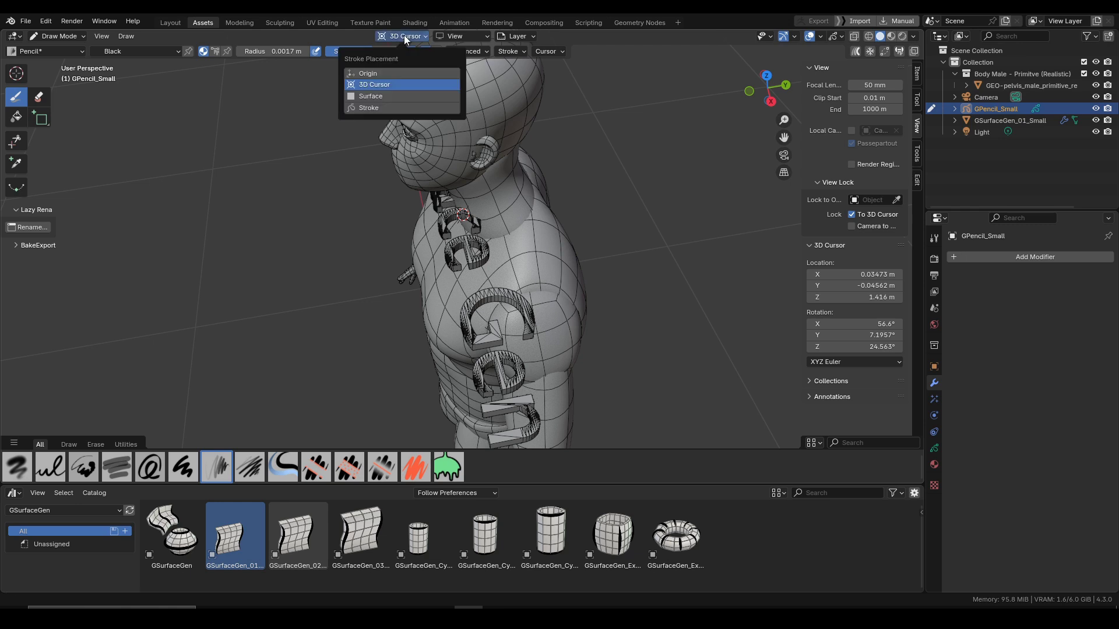
{"action": "left_click", "coordinate": [374, 98]}
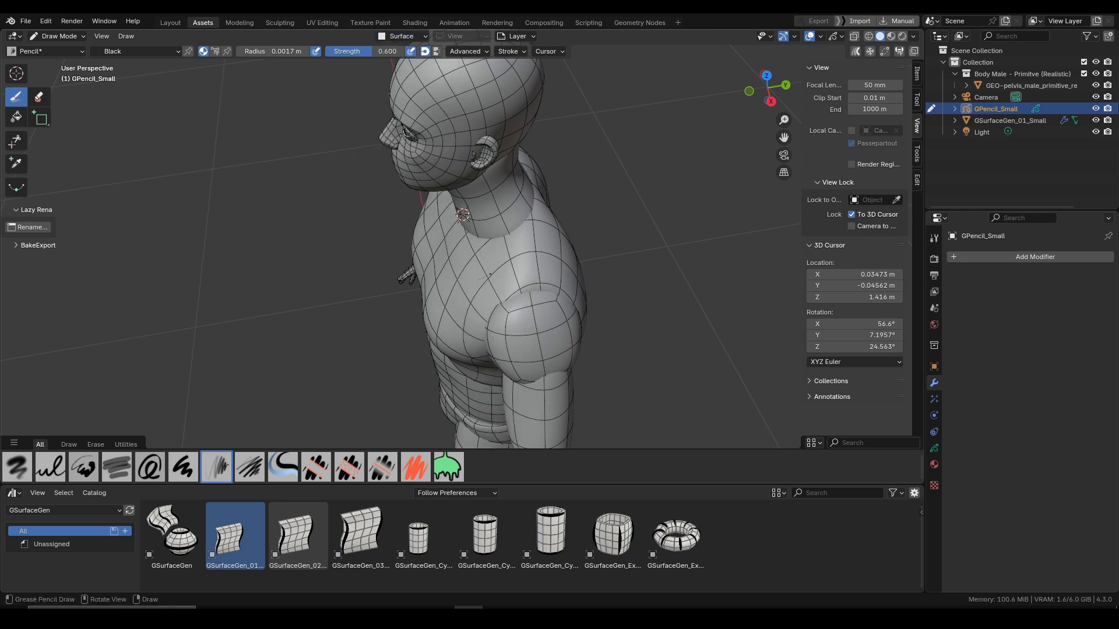
Step: Draw successive guide strokes across the shoulder and down the upper arm to form a shoulder plate
{"action": "middle_click_drag", "start_coordinate": [516, 340], "coordinate": [469, 277], "text": "shift"}
{"action": "left_click_drag", "start_coordinate": [441, 271], "coordinate": [537, 259]}
{"action": "middle_click_drag", "start_coordinate": [496, 281], "coordinate": [483, 226]}
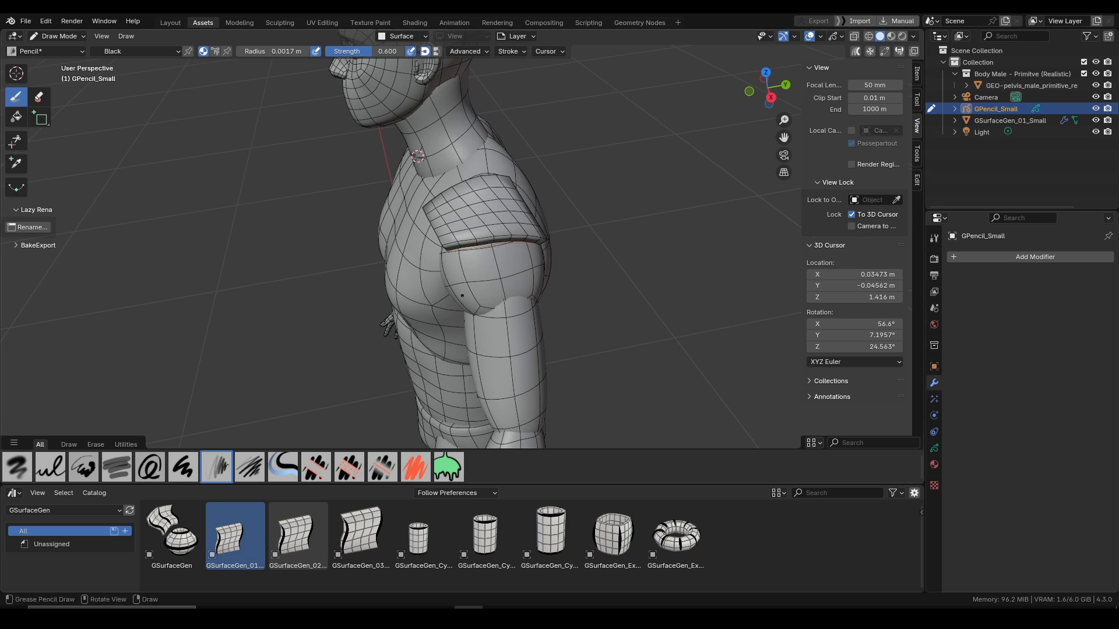
{"action": "scroll", "coordinate": [496, 235], "scroll_direction": "up", "scroll_amount": 3}
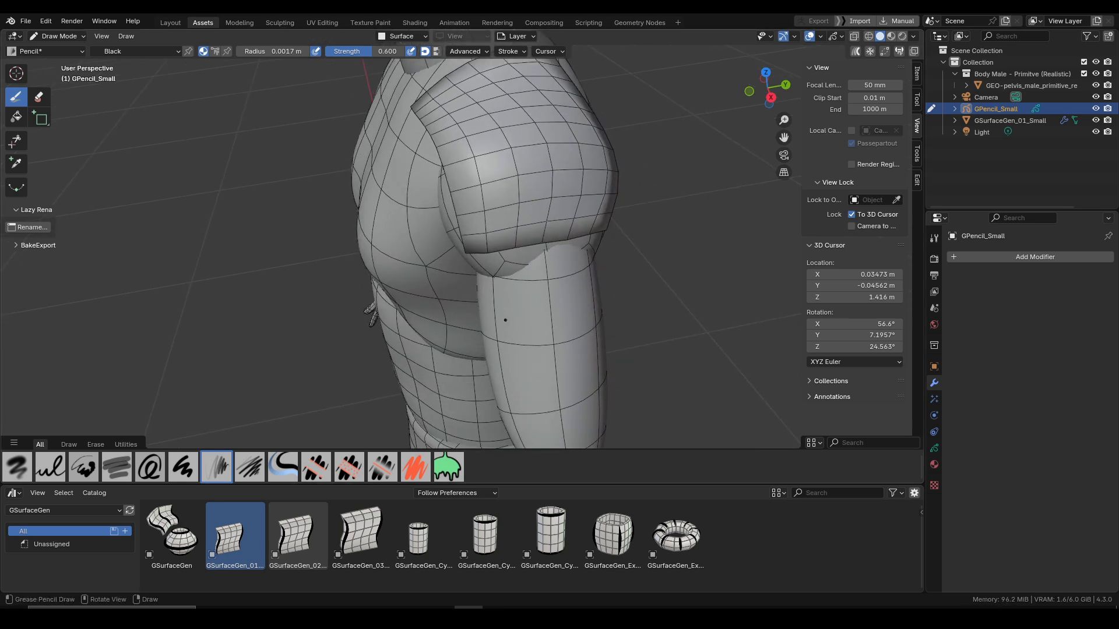
{"action": "mouse_move", "coordinate": [480, 336]}
{"action": "left_mouse_down"}
{"action": "mouse_move", "coordinate": [574, 335]}
{"action": "mouse_move", "coordinate": [604, 319]}
{"action": "left_mouse_up"}
{"action": "middle_click_drag", "start_coordinate": [529, 281], "coordinate": [517, 320], "text": "ctrl"}
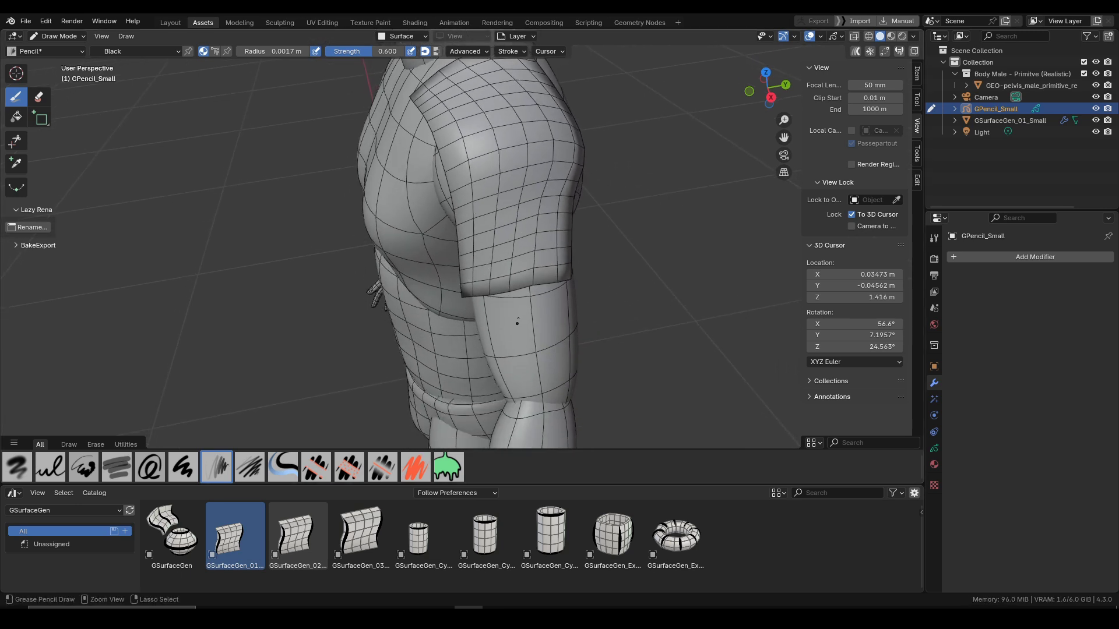
Step: Add a second Grease Pencil layer to GPencil_Small for a separate surface
{"action": "mouse_move", "coordinate": [510, 248]}
{"action": "middle_mouse_down", "text": "ctrl"}
{"action": "mouse_move", "coordinate": [500, 295]}
{"action": "mouse_move", "coordinate": [587, 282]}
{"action": "middle_mouse_up", "text": "ctrl"}
{"action": "middle_click_drag", "start_coordinate": [551, 143], "coordinate": [504, 309], "text": "shift"}
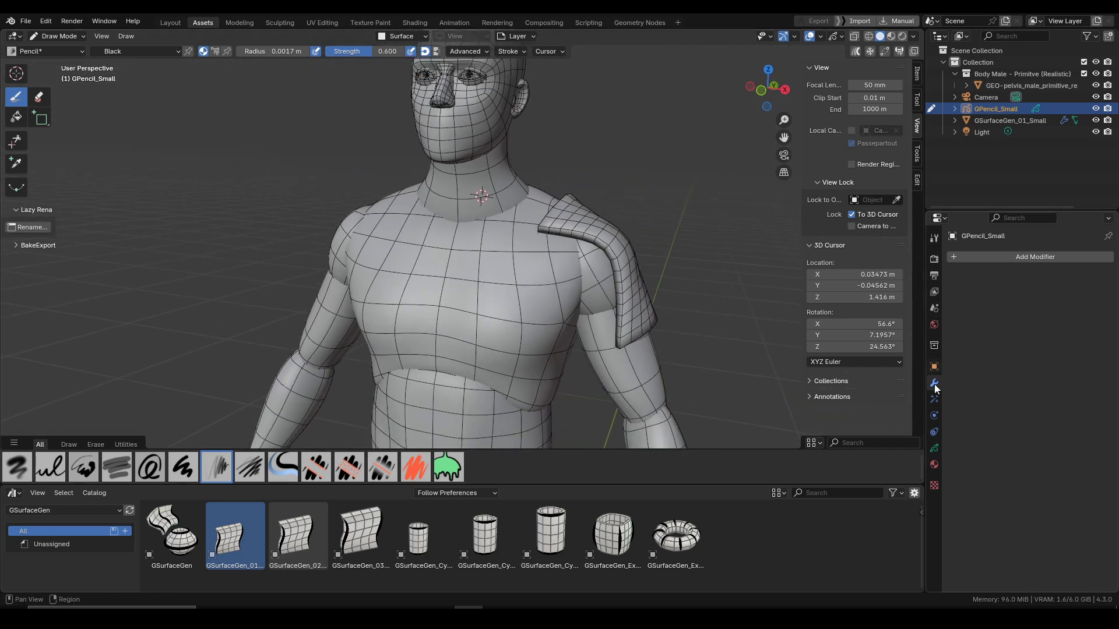
{"action": "left_click", "coordinate": [934, 449]}
{"action": "left_click", "coordinate": [1103, 294]}
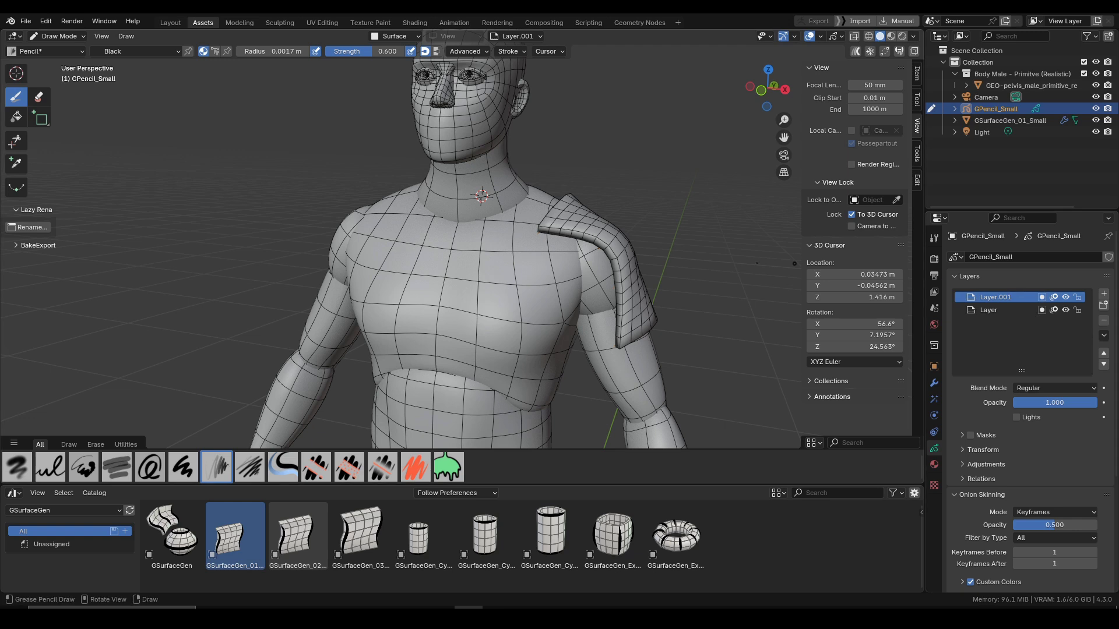
Step: Draw horizontal guide strokes down one side of the chest to form a chest plate, and return to Object Mode
{"action": "middle_click_drag", "start_coordinate": [470, 257], "coordinate": [475, 244]}
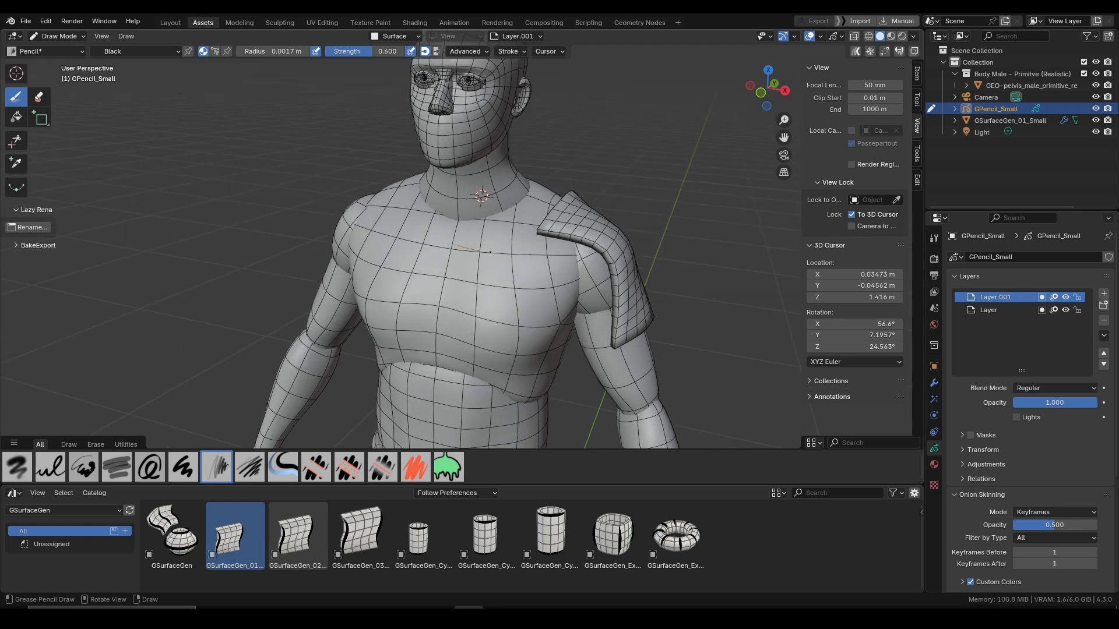
{"action": "left_click_drag", "start_coordinate": [445, 287], "coordinate": [562, 300]}
{"action": "left_click_drag", "start_coordinate": [432, 328], "coordinate": [550, 343]}
{"action": "left_click_drag", "start_coordinate": [438, 373], "coordinate": [543, 382]}
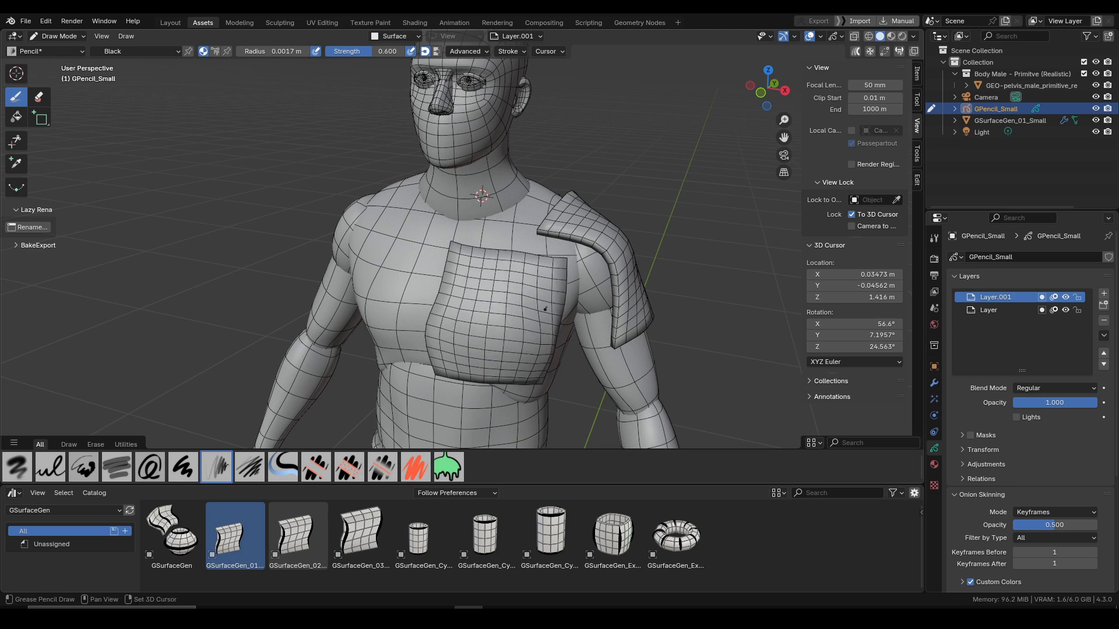
{"action": "middle_click_drag", "start_coordinate": [529, 262], "coordinate": [443, 230], "text": "shift"}
{"action": "middle_click_drag", "start_coordinate": [443, 230], "coordinate": [438, 309], "text": "ctrl"}
{"action": "key", "text": "ctrl+Tab"}
{"action": "mouse_move", "coordinate": [424, 270]}
{"action": "middle_mouse_down", "text": "shift"}
{"action": "mouse_move", "coordinate": [433, 303]}
{"action": "mouse_move", "coordinate": [438, 288]}
{"action": "mouse_move", "coordinate": [430, 329]}
{"action": "mouse_move", "coordinate": [453, 352]}
{"action": "middle_mouse_up", "text": "shift"}
{"action": "middle_click_drag", "start_coordinate": [453, 352], "coordinate": [453, 263], "text": "shift"}
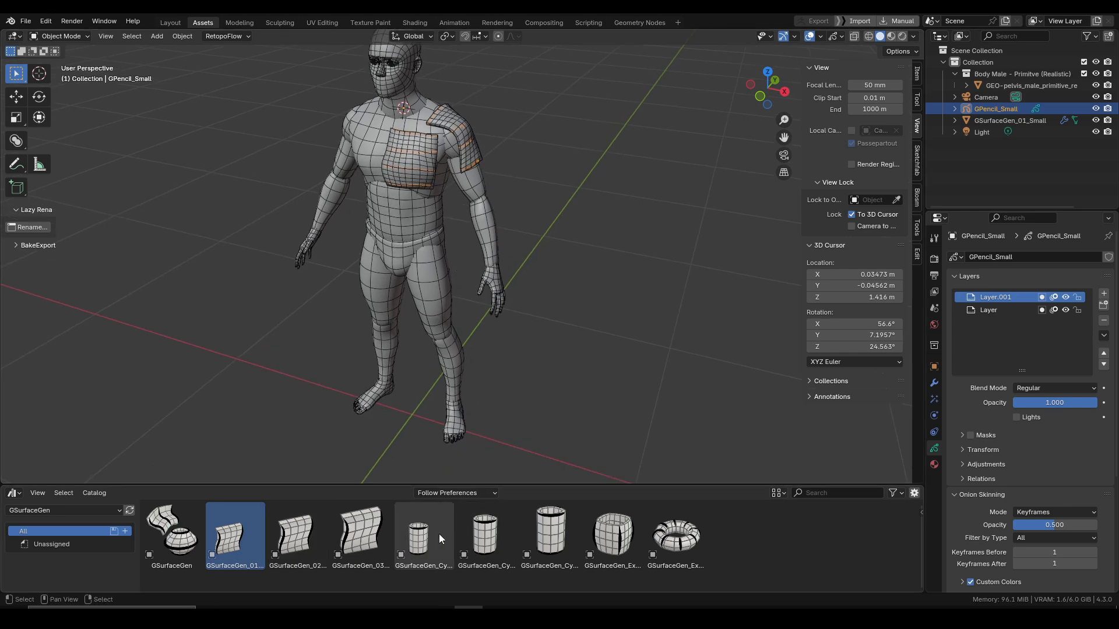
Step: Add the small GSurfaceGen_Cyl_01 cylinder asset near the feet and snap it with its guides to the forehead
{"action": "left_click_drag", "start_coordinate": [439, 534], "coordinate": [525, 450]}
{"action": "middle_click_drag", "start_coordinate": [512, 370], "coordinate": [477, 232], "text": "shift"}
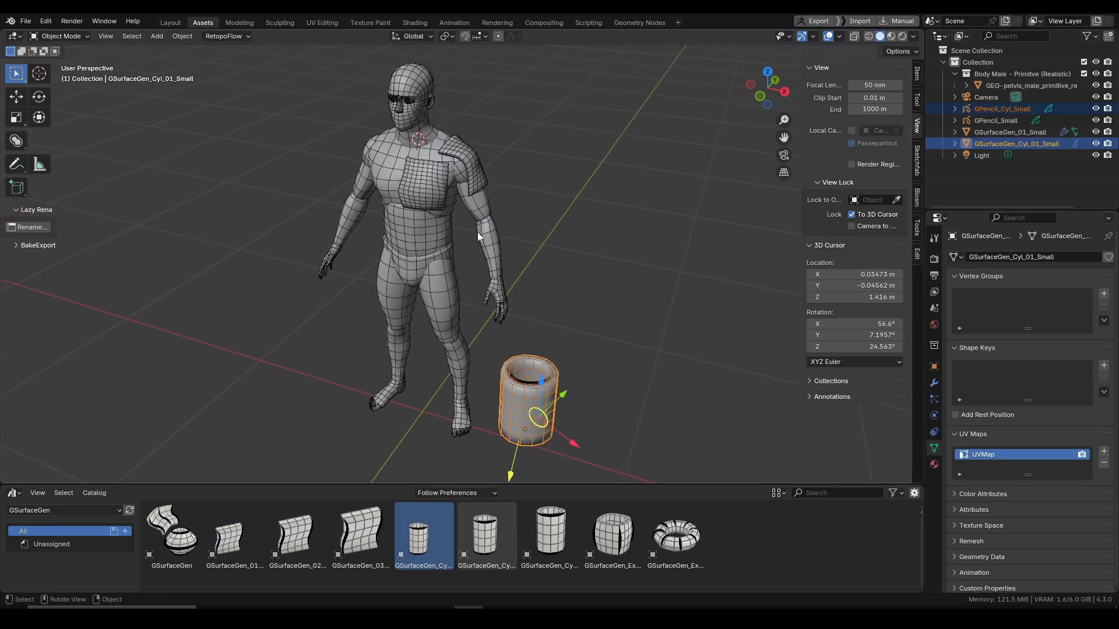
{"action": "right_click", "coordinate": [410, 89], "text": "shift"}
{"action": "key", "text": "shift+s"}
{"action": "left_click", "coordinate": [416, 106]}
{"action": "middle_click_drag", "start_coordinate": [417, 106], "coordinate": [441, 248], "text": "shift"}
{"action": "middle_click_drag", "start_coordinate": [442, 247], "coordinate": [436, 143], "text": "ctrl"}
{"action": "middle_click_drag", "start_coordinate": [436, 143], "coordinate": [435, 227], "text": "shift"}
{"action": "middle_click_drag", "start_coordinate": [435, 228], "coordinate": [430, 186], "text": "ctrl"}
Step: Erase the existing guide strokes of GPencil_Cyl_Small in Draw Mode with the Eraser Point brush, and place the 3D cursor on the head
{"action": "left_click", "coordinate": [429, 188]}
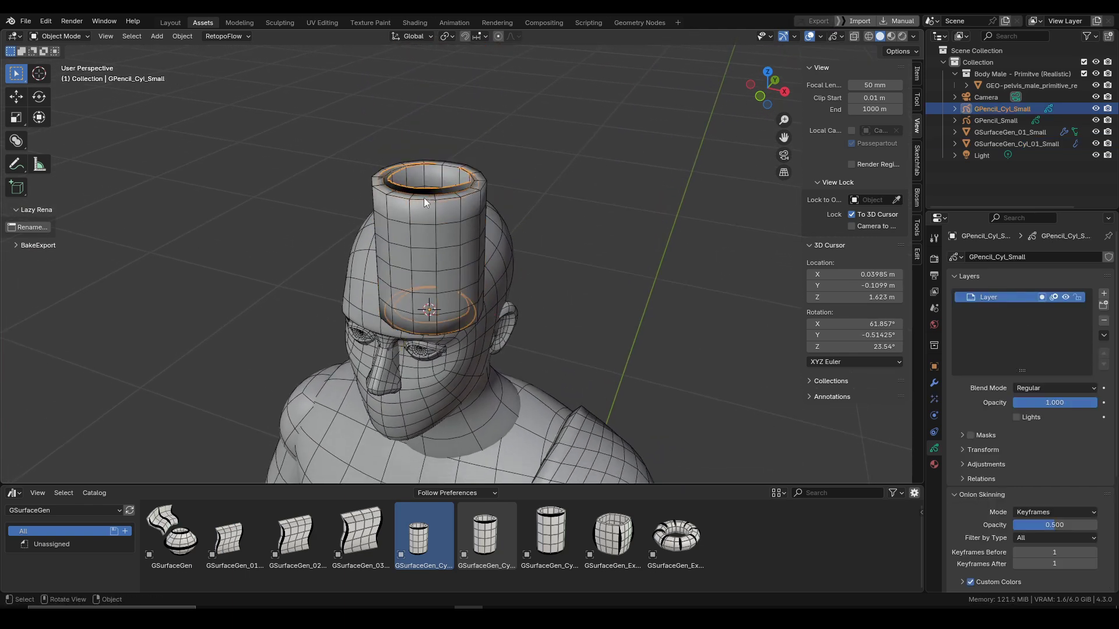
{"action": "scroll", "coordinate": [425, 197], "scroll_direction": "down", "scroll_amount": 4}
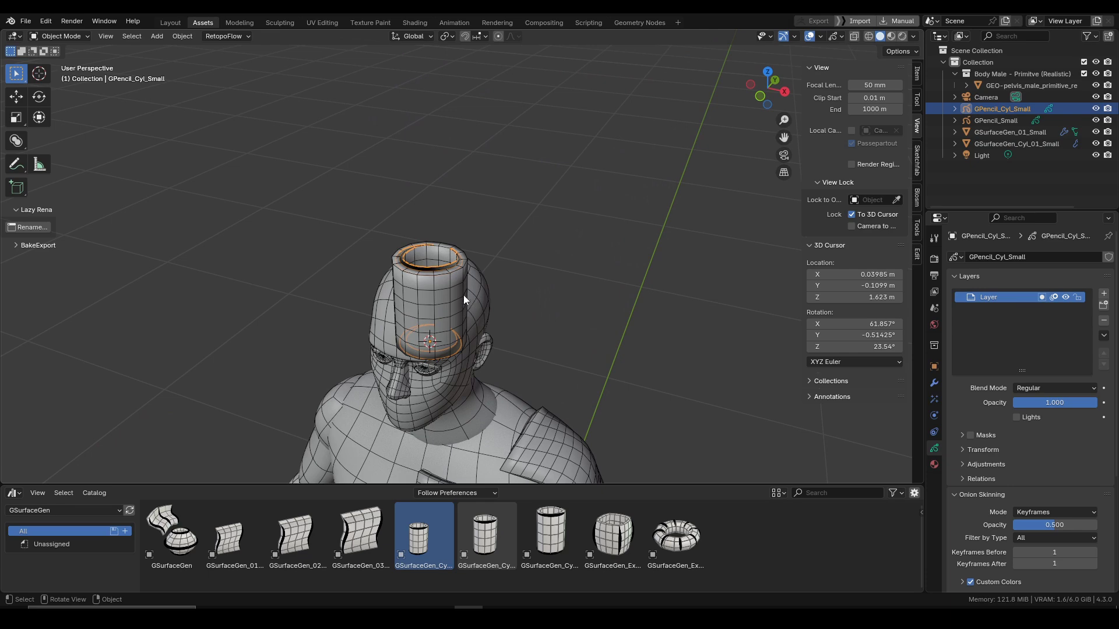
{"action": "middle_click_drag", "start_coordinate": [463, 295], "coordinate": [484, 325]}
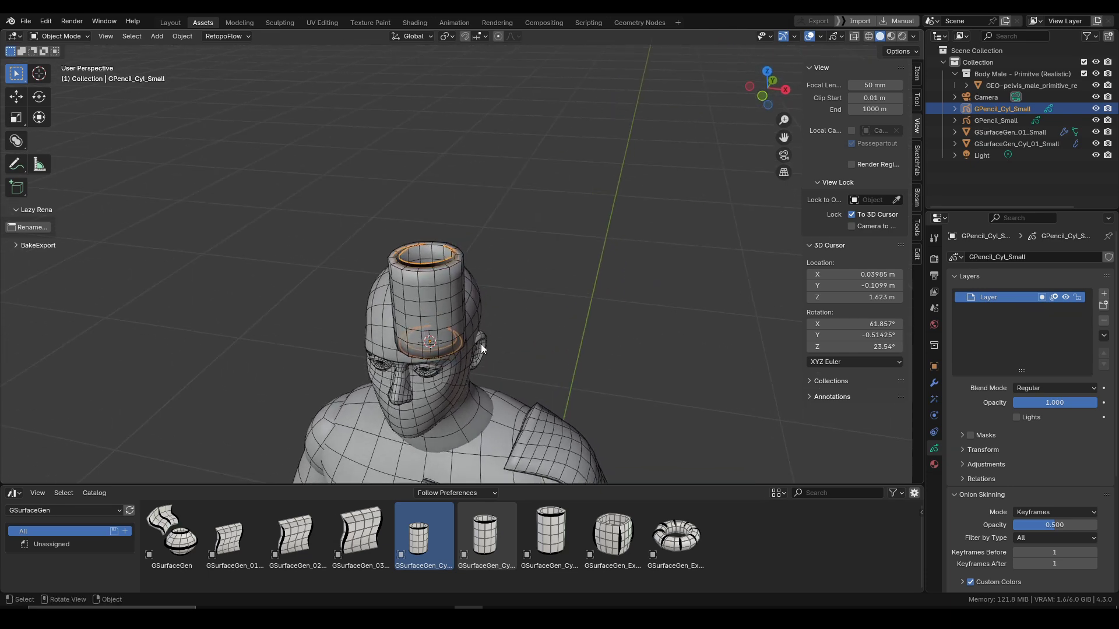
{"action": "key", "text": "ctrl+Tab"}
{"action": "scroll", "coordinate": [480, 345], "scroll_direction": "down", "scroll_amount": 2}
{"action": "left_click", "coordinate": [351, 466]}
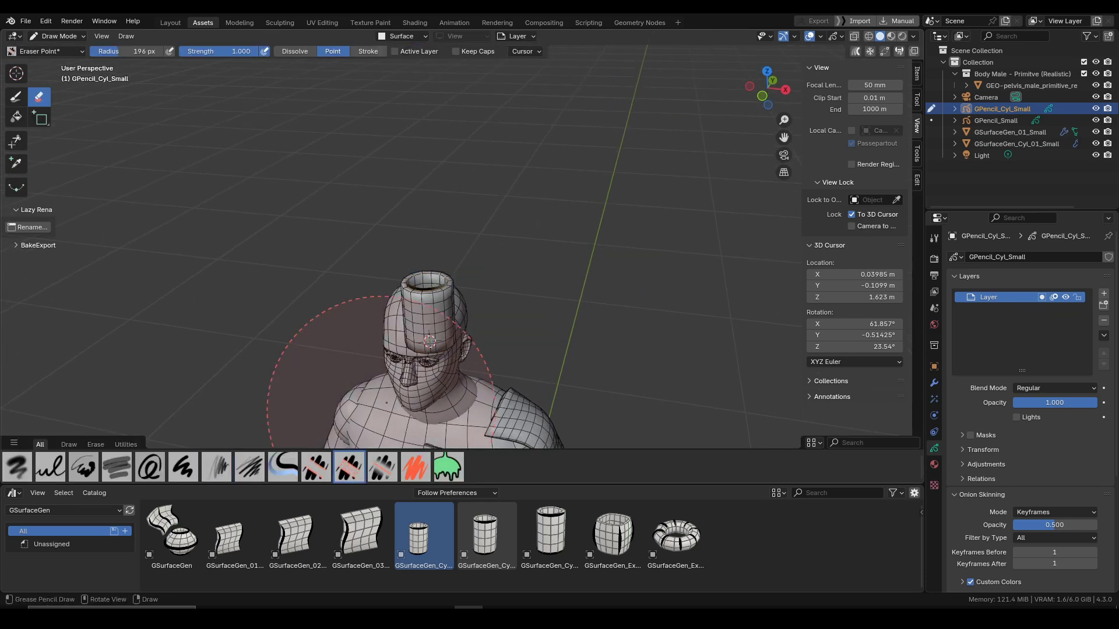
{"action": "middle_click_drag", "start_coordinate": [504, 247], "coordinate": [444, 314]}
Step: Set the stroke placement to 3D Cursor, view the body from above, and choose the Pencil brush
{"action": "left_click", "coordinate": [398, 37]}
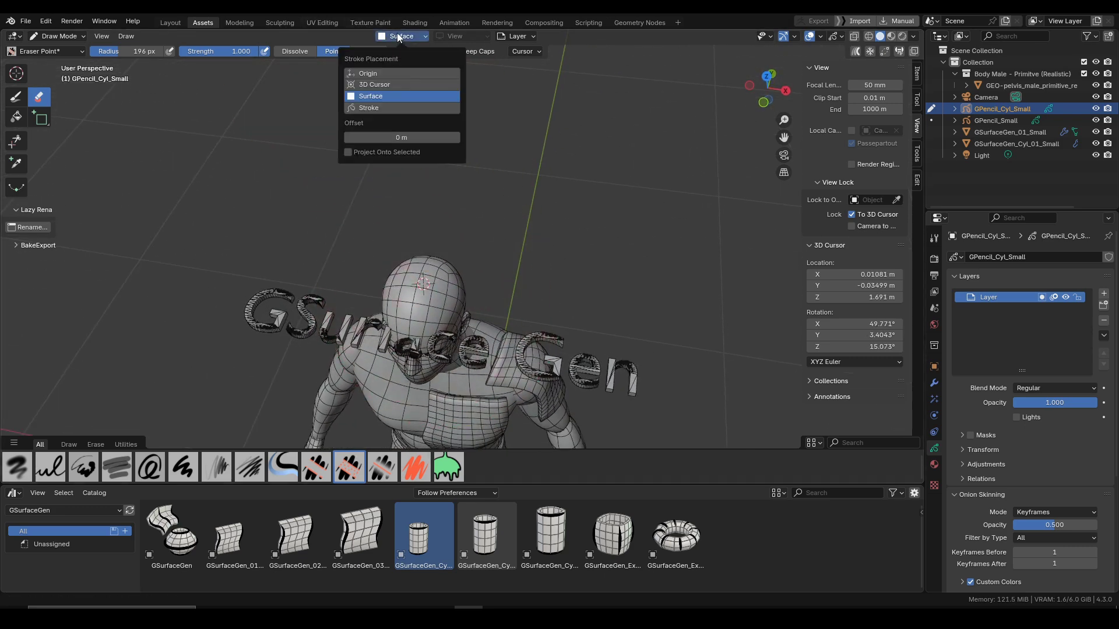
{"action": "left_click", "coordinate": [373, 85]}
{"action": "mouse_move", "coordinate": [373, 295]}
{"action": "middle_mouse_down"}
{"action": "mouse_move", "coordinate": [447, 289]}
{"action": "mouse_move", "coordinate": [425, 364]}
{"action": "middle_mouse_up"}
{"action": "left_click", "coordinate": [250, 468]}
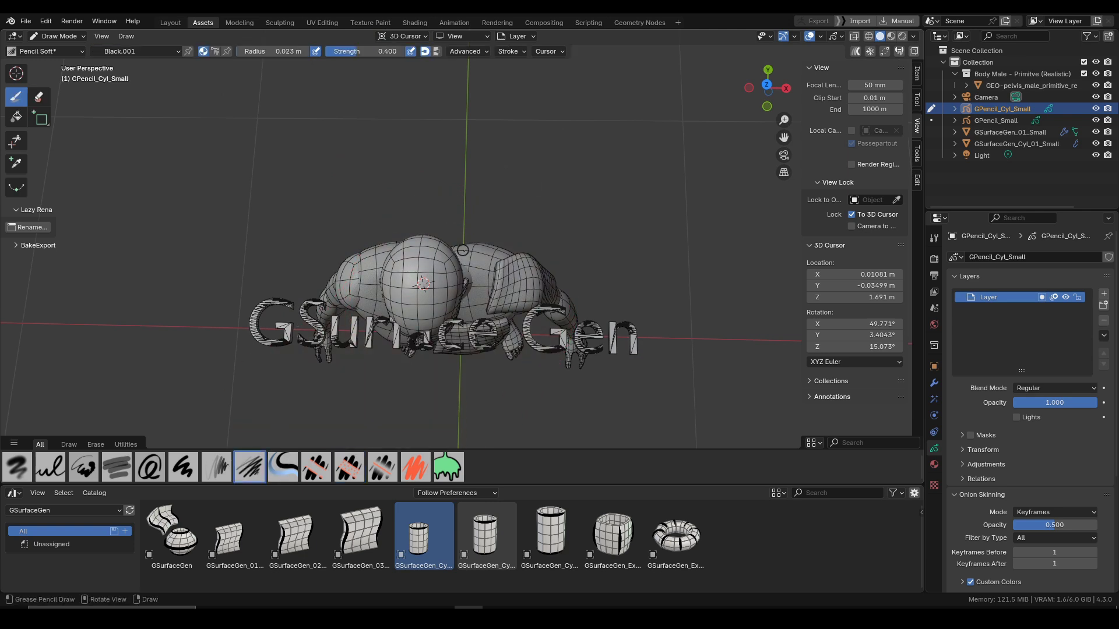
{"action": "middle_click_drag", "start_coordinate": [259, 408], "coordinate": [266, 398]}
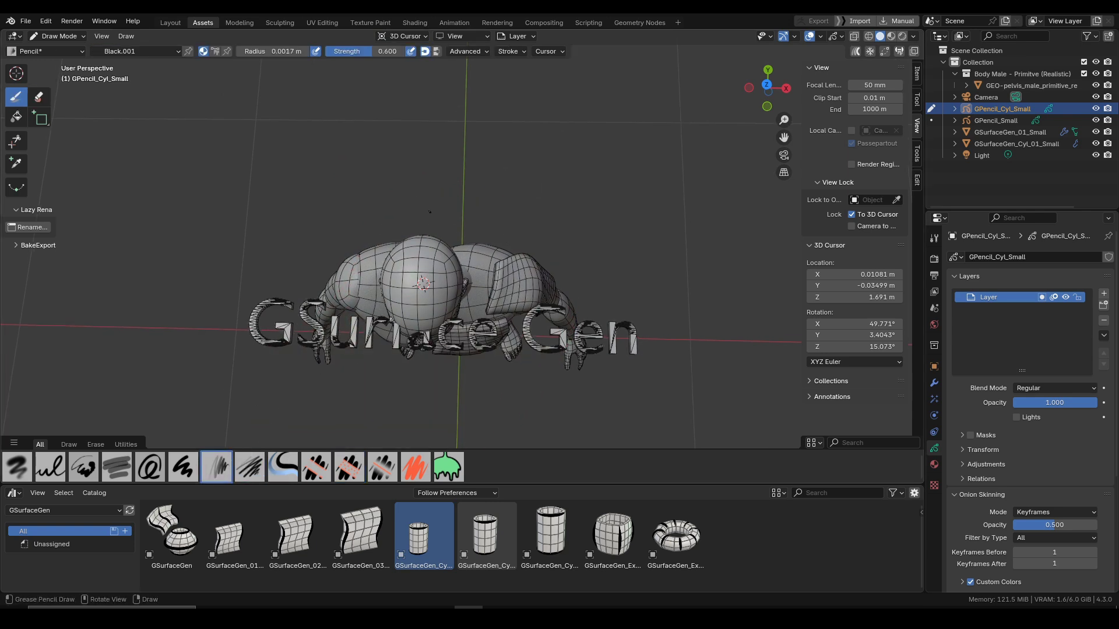
Step: Draw a wide loop around the head and a smaller loop close to it to form a hat brim
{"action": "left_click_drag", "start_coordinate": [439, 201], "coordinate": [437, 202]}
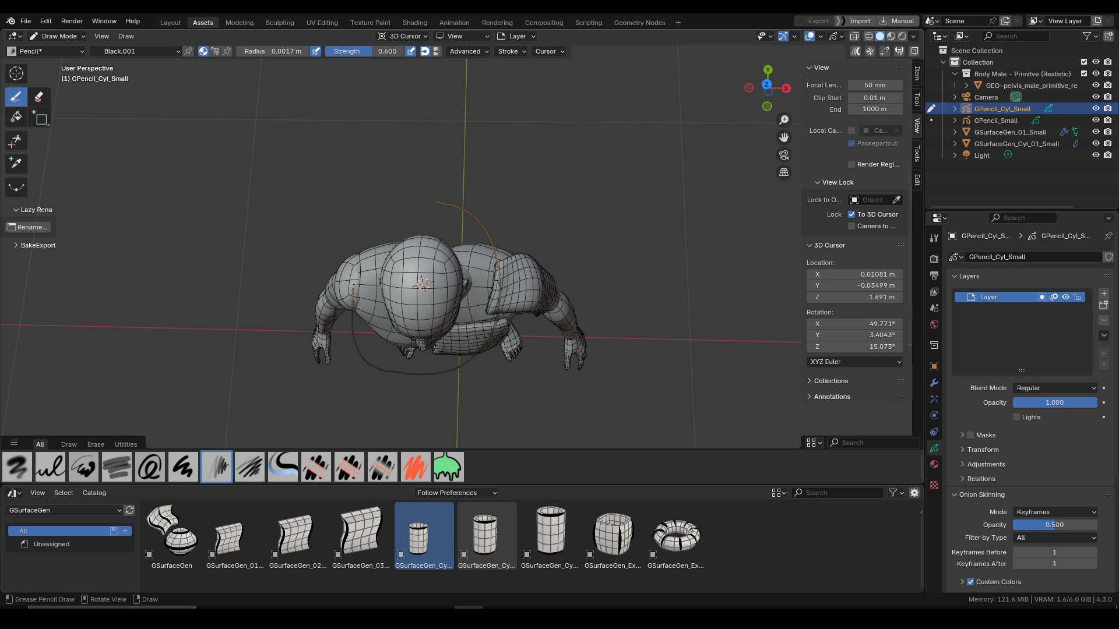
{"action": "middle_click_drag", "start_coordinate": [450, 276], "coordinate": [437, 275]}
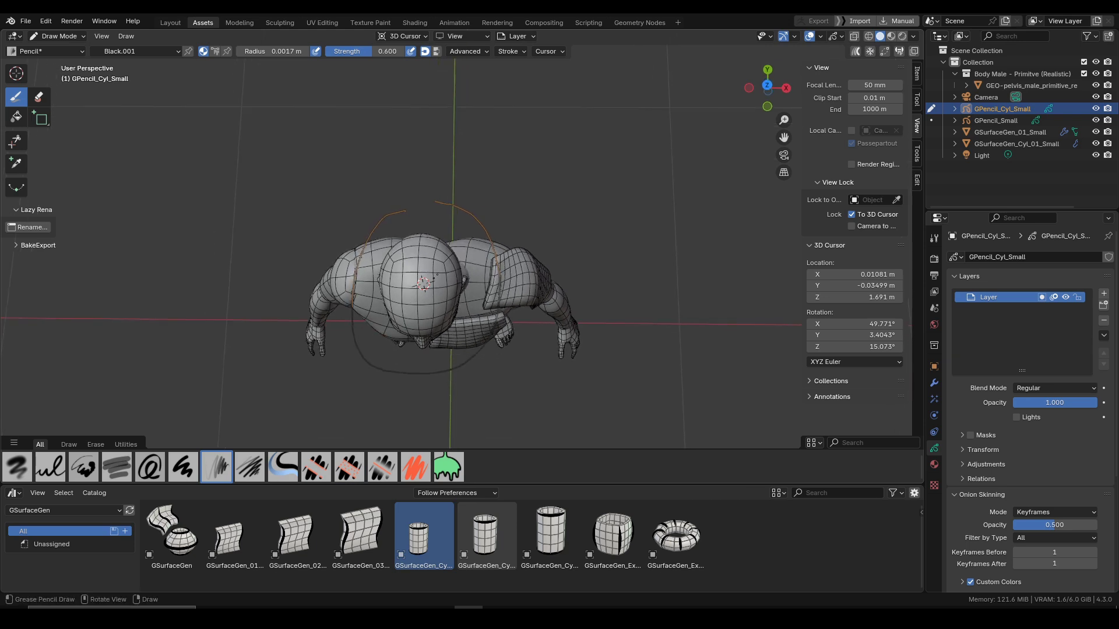
{"action": "mouse_move", "coordinate": [433, 240]}
{"action": "left_mouse_down"}
{"action": "mouse_move", "coordinate": [455, 260]}
{"action": "mouse_move", "coordinate": [446, 317]}
{"action": "mouse_move", "coordinate": [402, 303]}
{"action": "mouse_move", "coordinate": [423, 237]}
{"action": "left_mouse_up"}
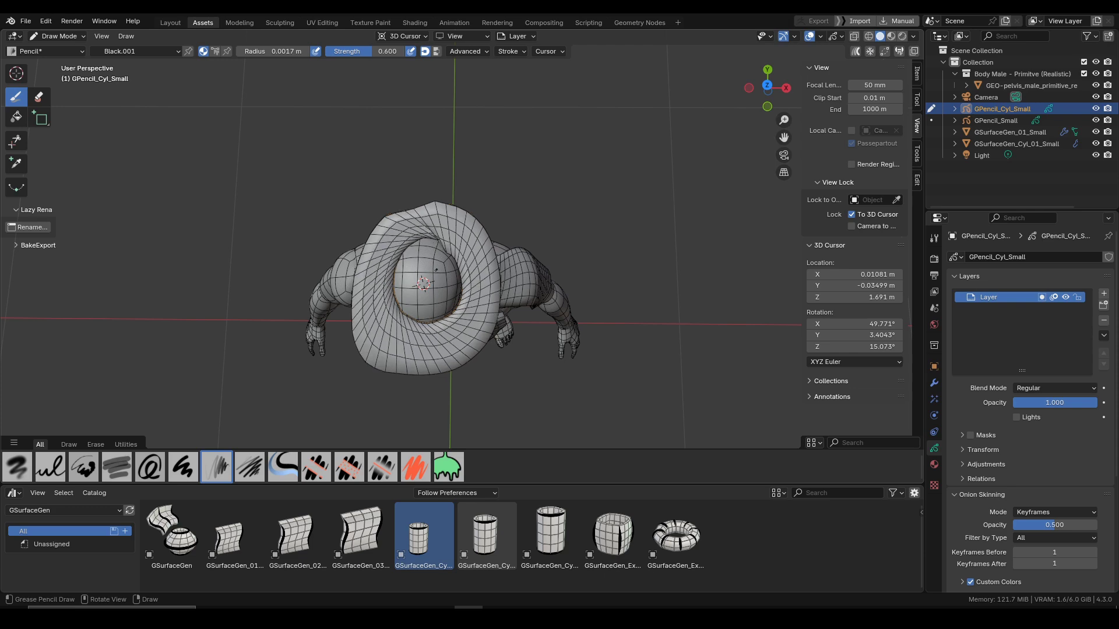
Step: Raise the 3D cursor above the head, draw another guide loop there to form the hat's crown, and return to Object Mode
{"action": "mouse_move", "coordinate": [434, 274]}
{"action": "middle_mouse_down"}
{"action": "mouse_move", "coordinate": [442, 108]}
{"action": "mouse_move", "coordinate": [418, 385]}
{"action": "middle_mouse_up"}
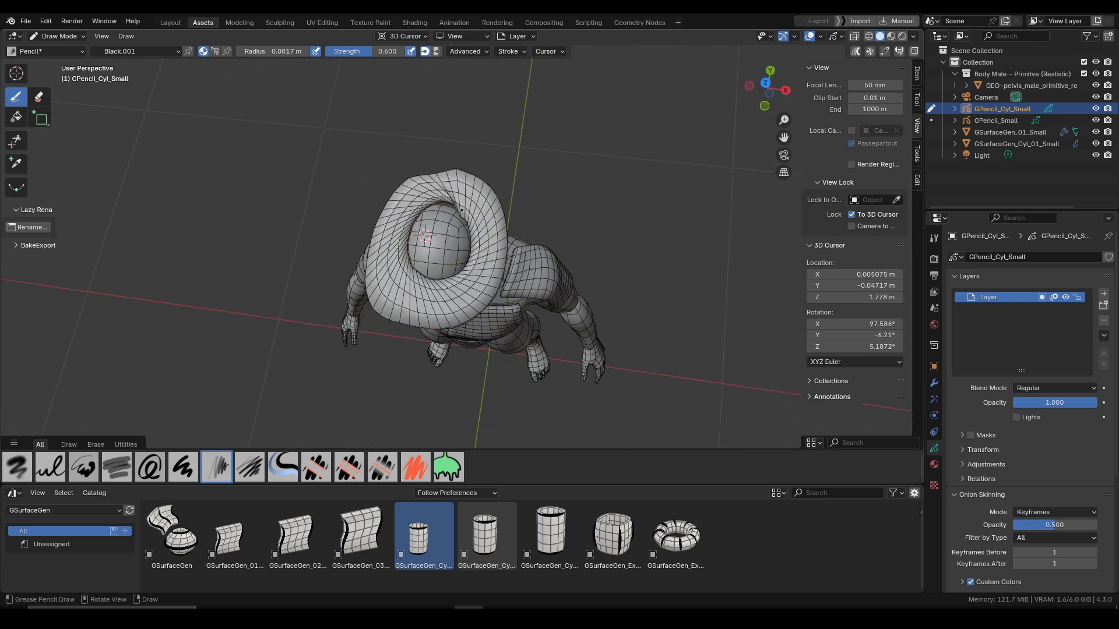
{"action": "middle_click_drag", "start_coordinate": [461, 210], "coordinate": [464, 123]}
{"action": "scroll", "coordinate": [450, 180], "scroll_direction": "up", "scroll_amount": 9}
{"action": "middle_click_drag", "start_coordinate": [450, 183], "coordinate": [456, 238]}
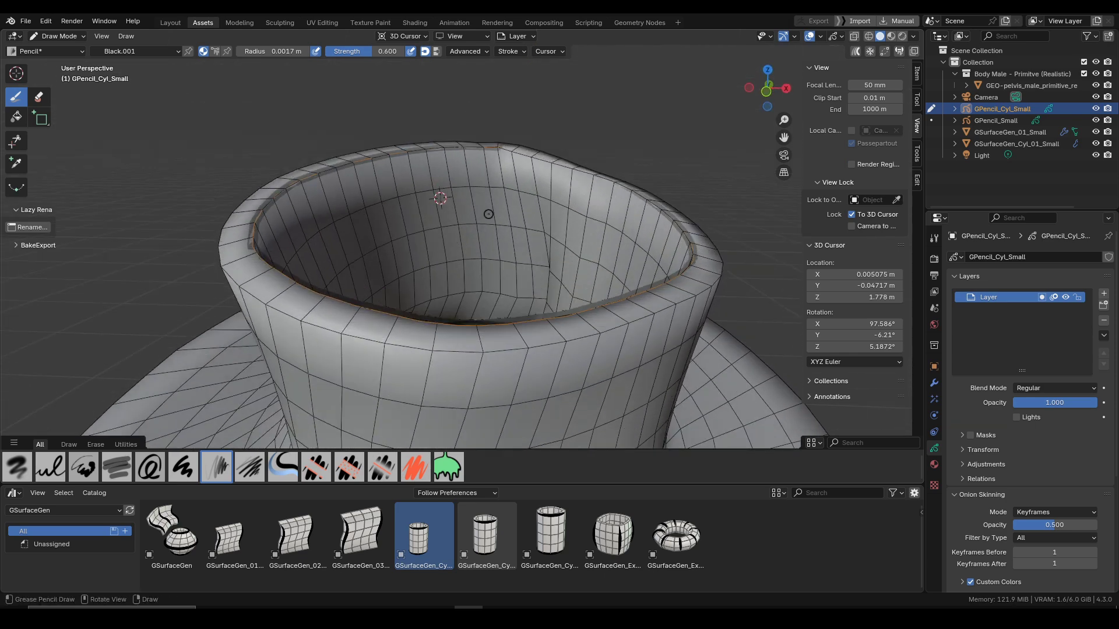
{"action": "key", "text": "ctrl+Tab"}
{"action": "scroll", "coordinate": [426, 214], "scroll_direction": "down", "scroll_amount": 10}
{"action": "scroll", "coordinate": [452, 201], "scroll_direction": "up", "scroll_amount": 3}
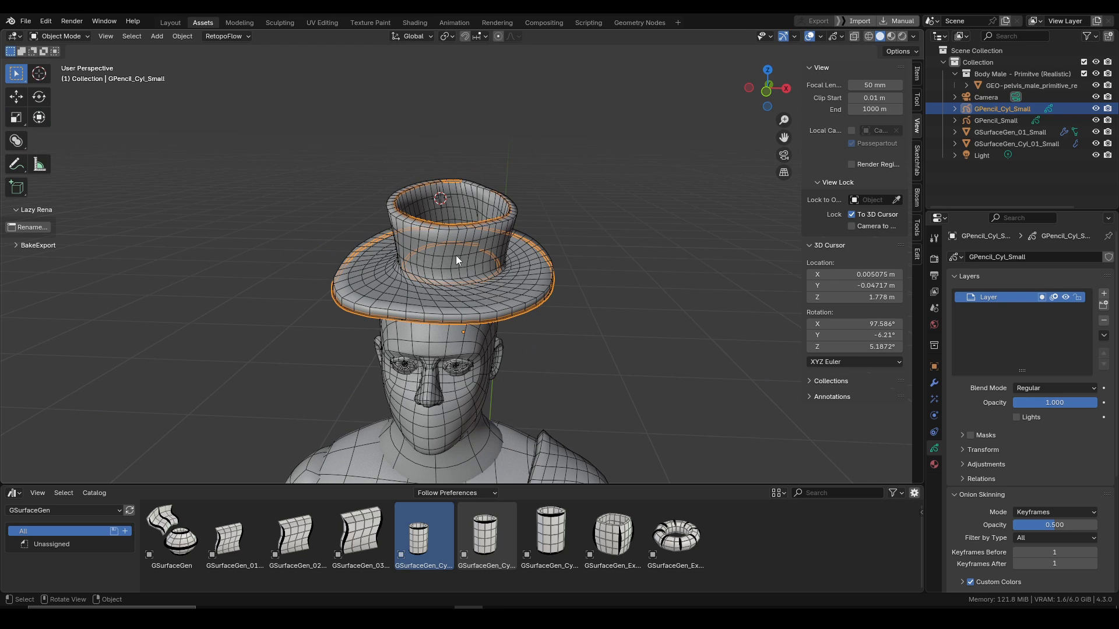
Step: Close the top of the hat by enabling Cap End in the GSurfaceGen modifier of GSurfaceGen_Cyl_01_Small
{"action": "left_click", "coordinate": [456, 258]}
{"action": "middle_click_drag", "start_coordinate": [463, 253], "coordinate": [500, 278]}
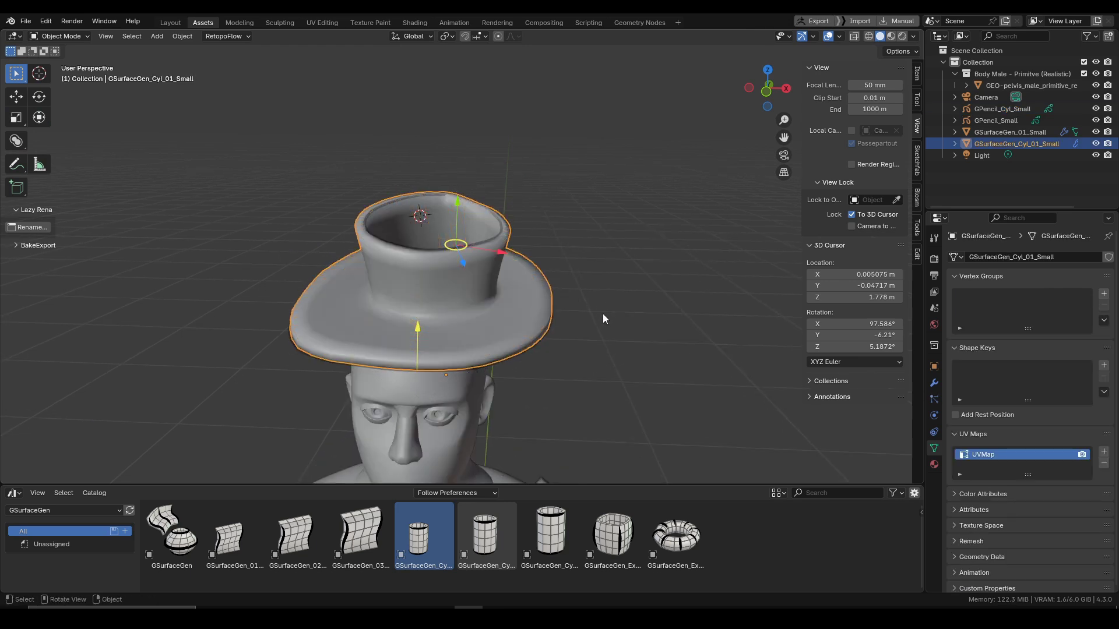
{"action": "left_click", "coordinate": [935, 384]}
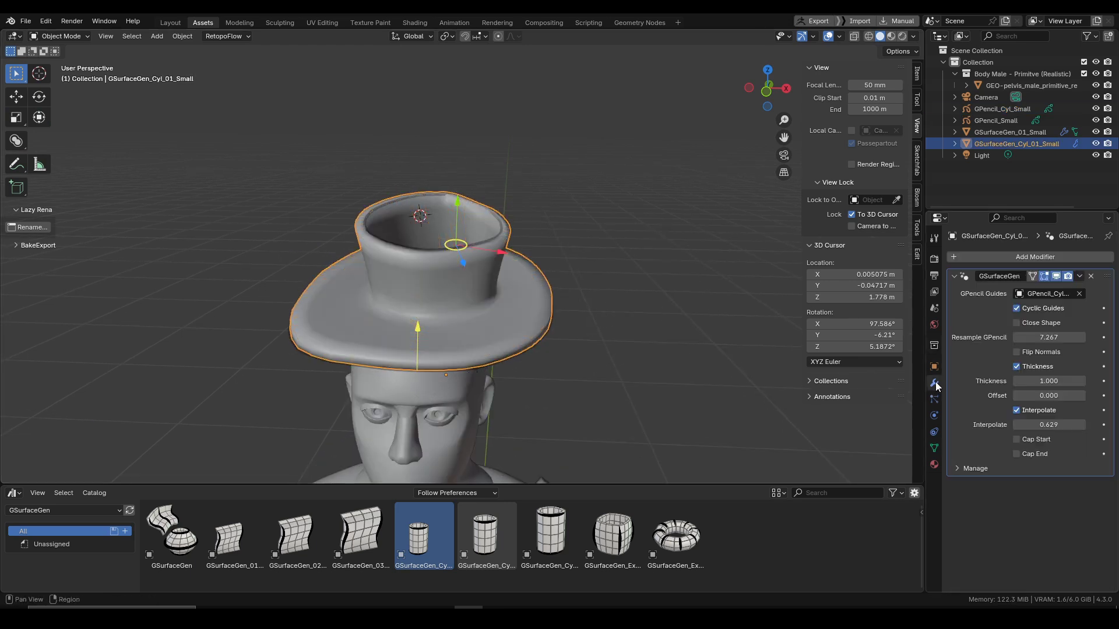
{"action": "left_click", "coordinate": [1017, 454]}
{"action": "mouse_move", "coordinate": [516, 306]}
{"action": "middle_mouse_down"}
{"action": "mouse_move", "coordinate": [359, 300]}
{"action": "mouse_move", "coordinate": [431, 302]}
{"action": "mouse_move", "coordinate": [512, 282]}
{"action": "mouse_move", "coordinate": [473, 299]}
{"action": "mouse_move", "coordinate": [529, 313]}
{"action": "middle_mouse_up"}
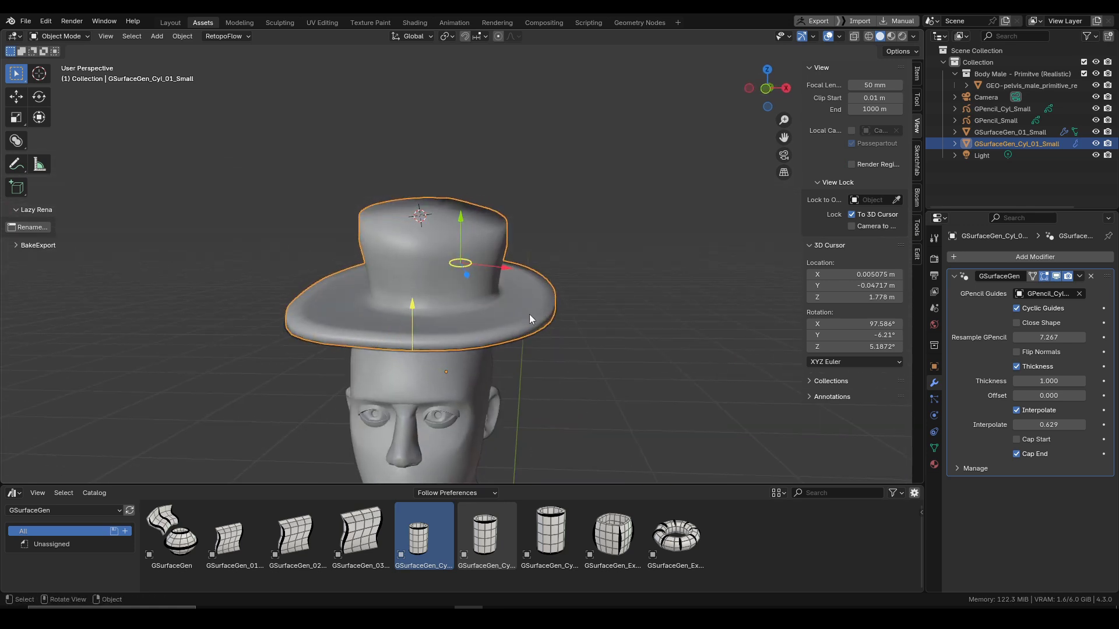
Step: Show the wireframe again and reshape the brim's guide stroke in GPencil_Cyl_Small with the Grab brush in Sculpt Mode
{"action": "key", "text": "alt+w"}
{"action": "left_click", "coordinate": [536, 338]}
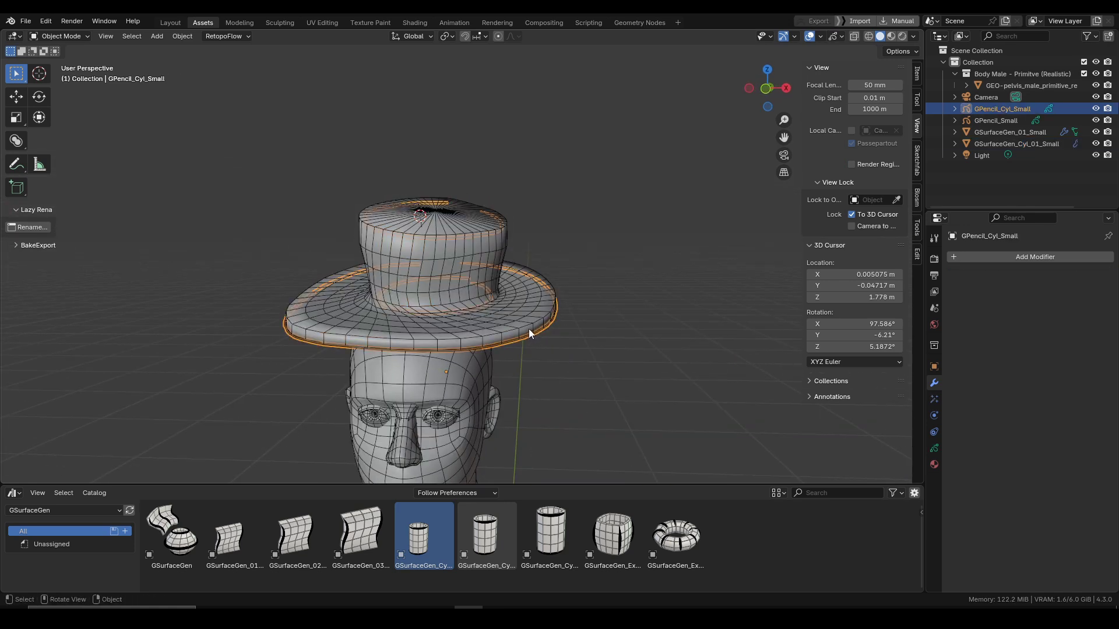
{"action": "key", "text": "ctrl+Tab"}
{"action": "mouse_move", "coordinate": [554, 368]}
{"action": "left_mouse_down"}
{"action": "mouse_move", "coordinate": [547, 513]}
{"action": "mouse_move", "coordinate": [789, 73]}
{"action": "mouse_move", "coordinate": [588, 327]}
{"action": "left_mouse_up"}
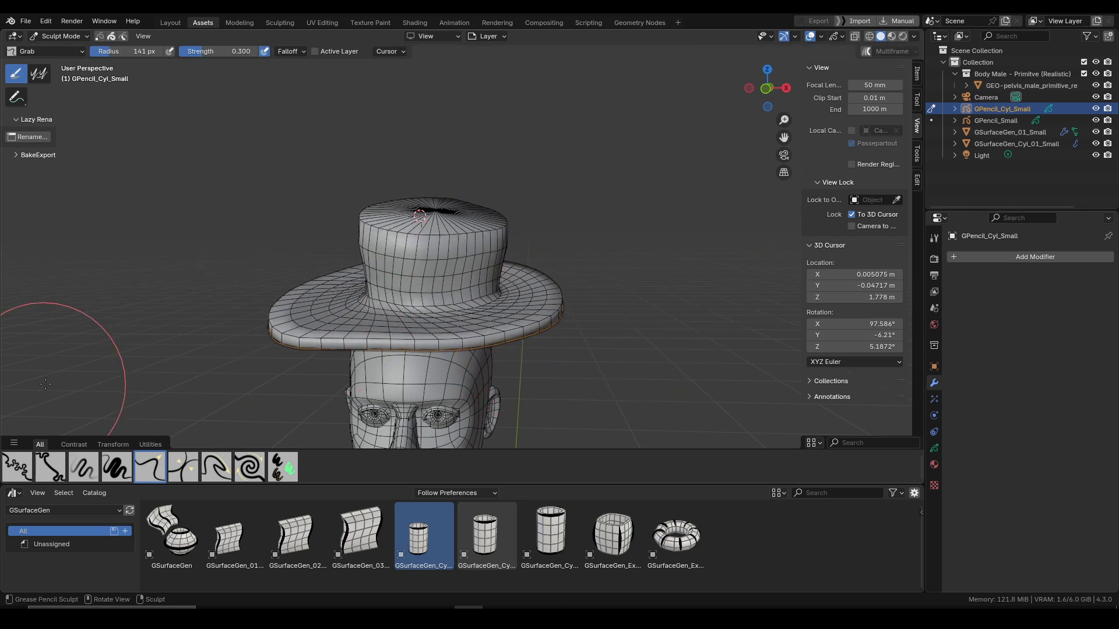
Step: Move a brim guide point in Edit Mode using proportional editing with an influence of about 0.135 m, and return to Object Mode
{"action": "key", "text": "Tab"}
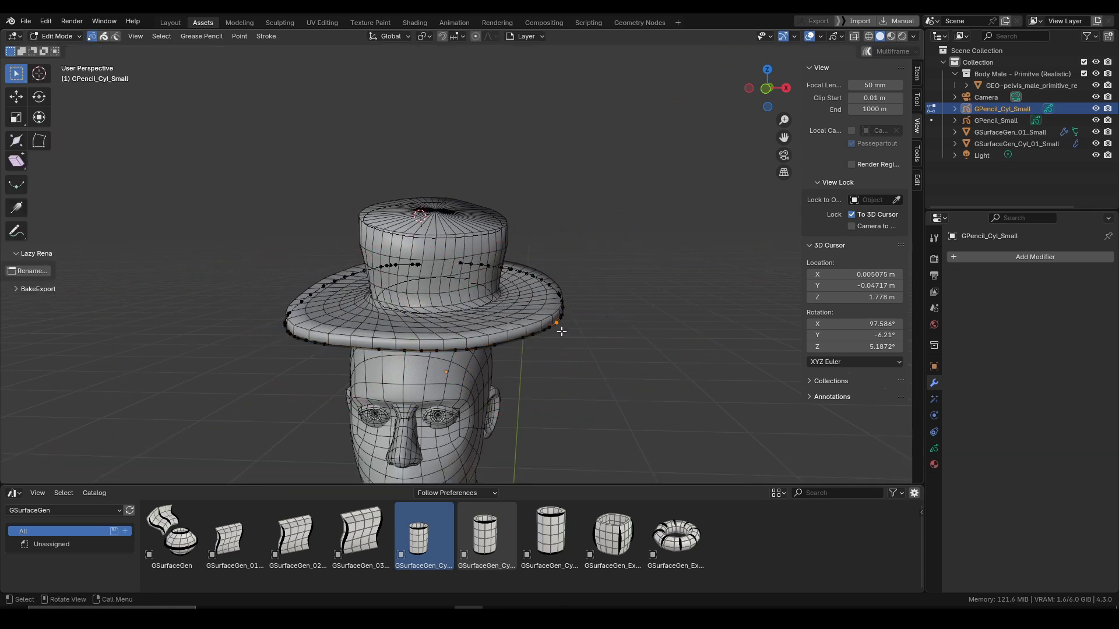
{"action": "middle_click_drag", "start_coordinate": [562, 331], "coordinate": [566, 303]}
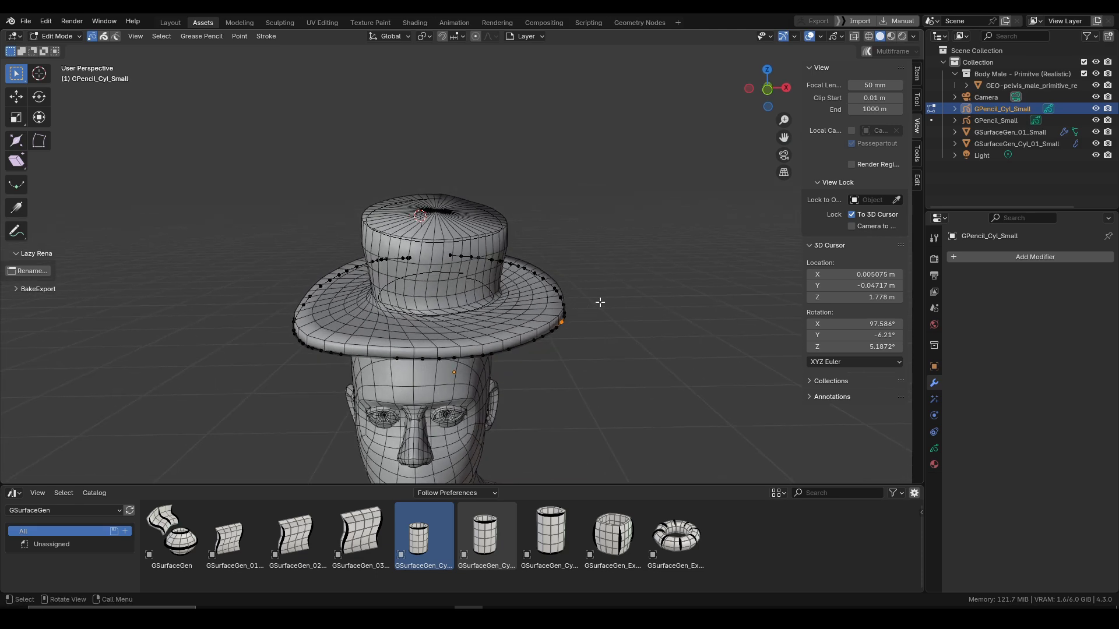
{"action": "key", "text": "g"}
{"action": "right_click", "coordinate": [563, 287]}
{"action": "key", "text": "g"}
{"action": "scroll", "coordinate": [608, 293], "scroll_direction": "up", "scroll_amount": 19}
{"action": "scroll", "coordinate": [609, 327], "scroll_direction": "up", "scroll_amount": 2}
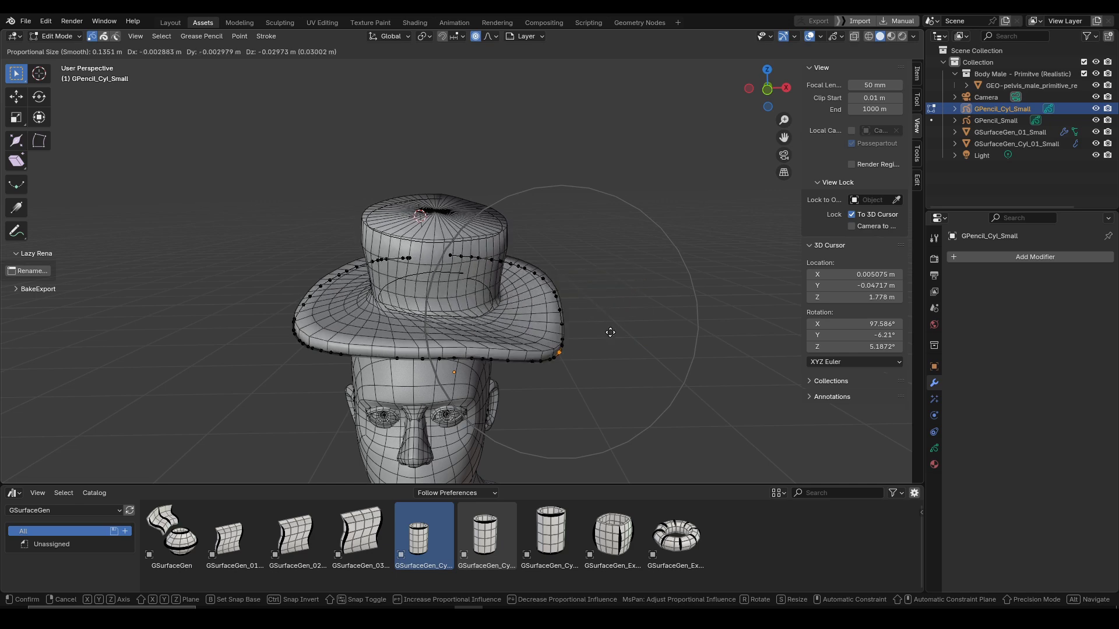
{"action": "left_click", "coordinate": [594, 296]}
{"action": "key", "text": "Tab"}
{"action": "mouse_move", "coordinate": [466, 279]}
{"action": "middle_mouse_down"}
{"action": "mouse_move", "coordinate": [523, 304]}
{"action": "mouse_move", "coordinate": [484, 305]}
{"action": "mouse_move", "coordinate": [489, 328]}
{"action": "mouse_move", "coordinate": [516, 222]}
{"action": "mouse_move", "coordinate": [516, 299]}
{"action": "mouse_move", "coordinate": [531, 289]}
{"action": "middle_mouse_up"}
{"action": "left_click", "coordinate": [561, 258]}
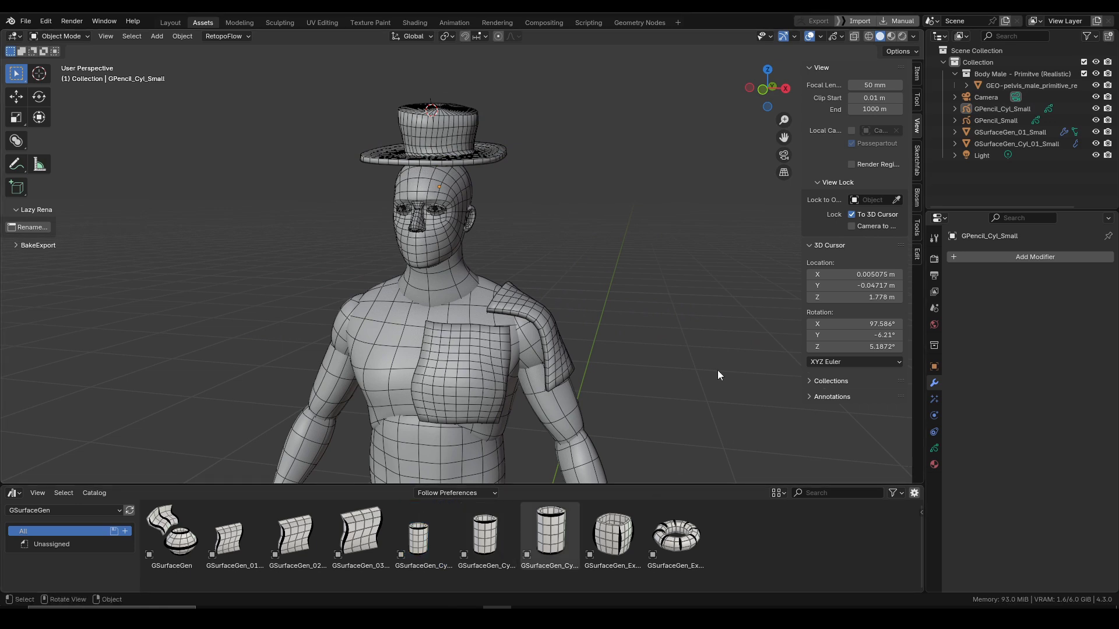
Step: Set the viewport shading colour to Random and frame the hat, head and shoulder plate
{"action": "left_click", "coordinate": [914, 37]}
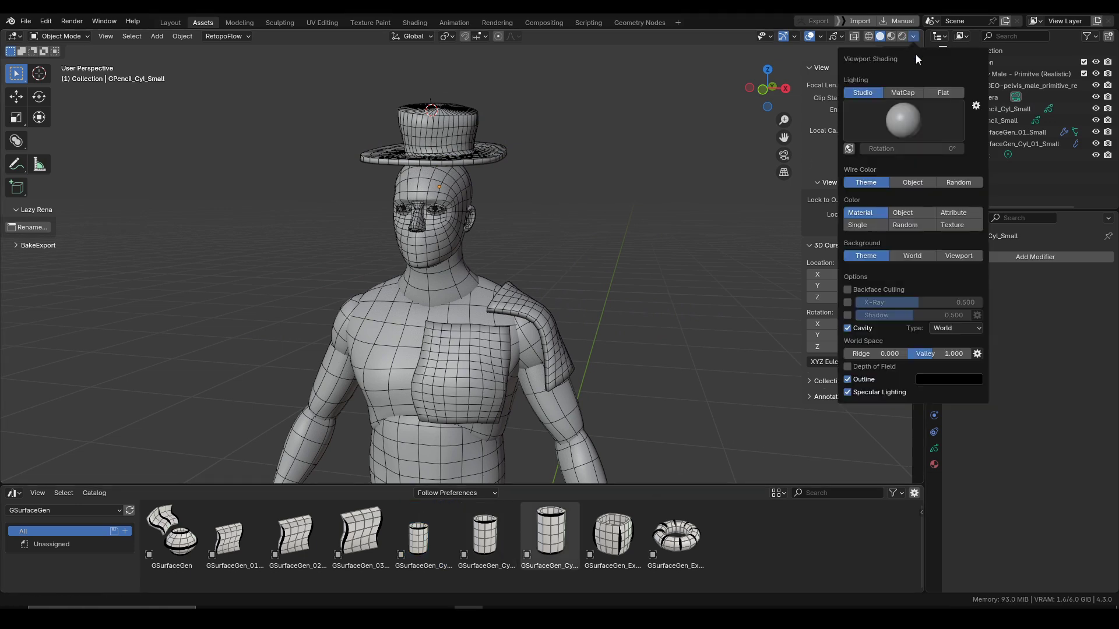
{"action": "left_click", "coordinate": [903, 225]}
{"action": "middle_click_drag", "start_coordinate": [443, 228], "coordinate": [503, 195], "text": "shift"}
{"action": "left_click_drag", "start_coordinate": [503, 195], "coordinate": [505, 204], "text": "ctrl"}
{"action": "middle_click_drag", "start_coordinate": [525, 306], "coordinate": [521, 263], "text": "shift"}
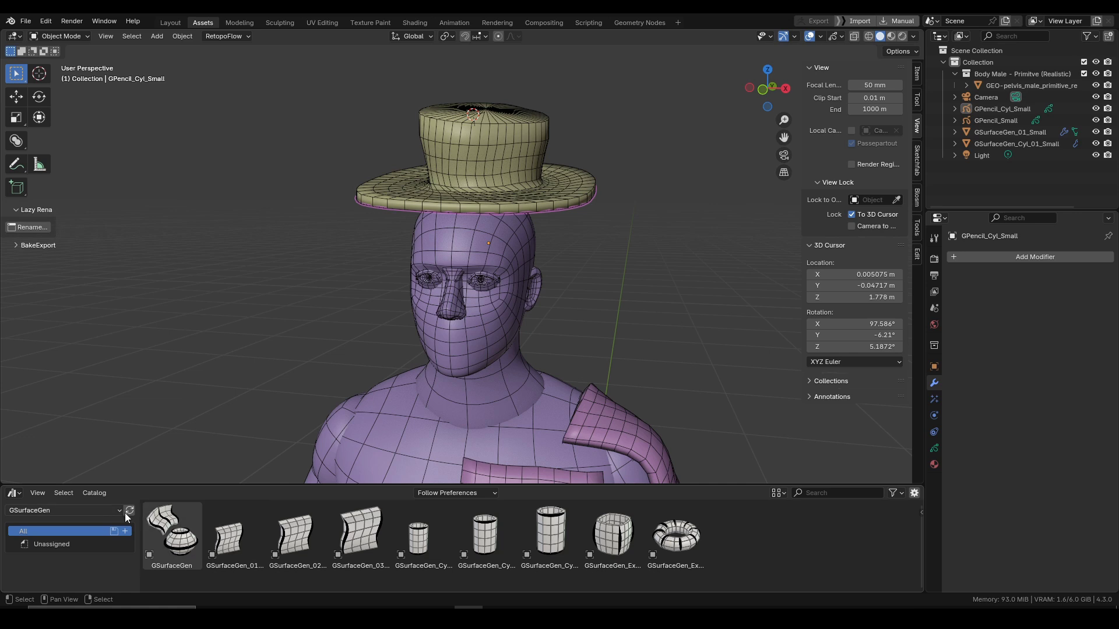
Step: Set the GSurfaceGen asset library's import method to Append in the preferences, and close them
{"action": "left_click", "coordinate": [47, 21]}
{"action": "left_click", "coordinate": [80, 183]}
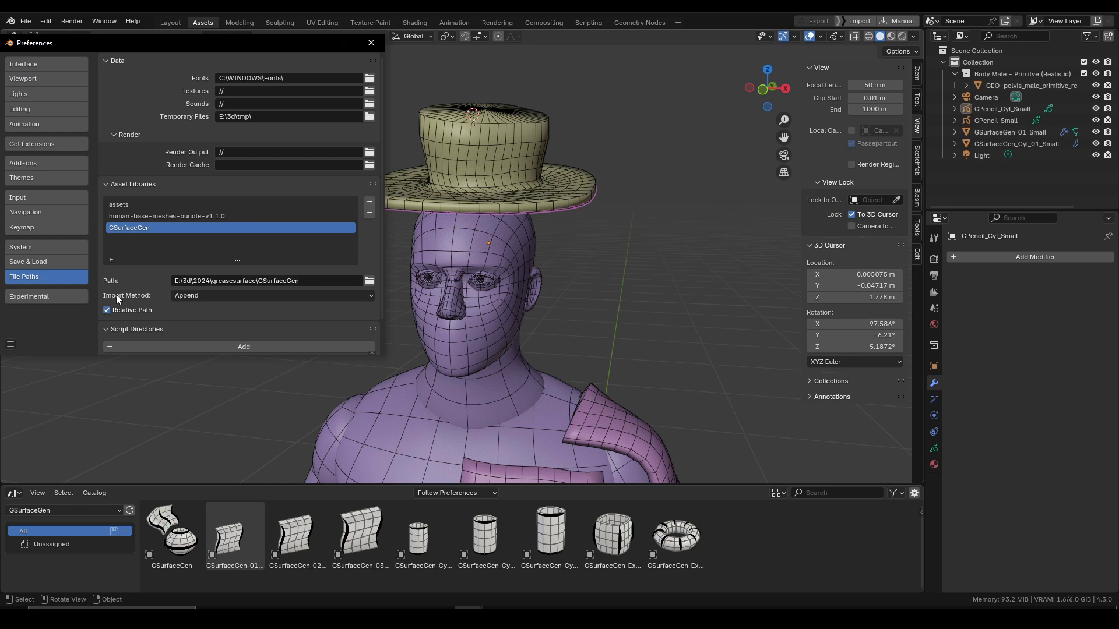
{"action": "left_click", "coordinate": [194, 295]}
{"action": "left_click", "coordinate": [198, 321]}
{"action": "left_click", "coordinate": [191, 297]}
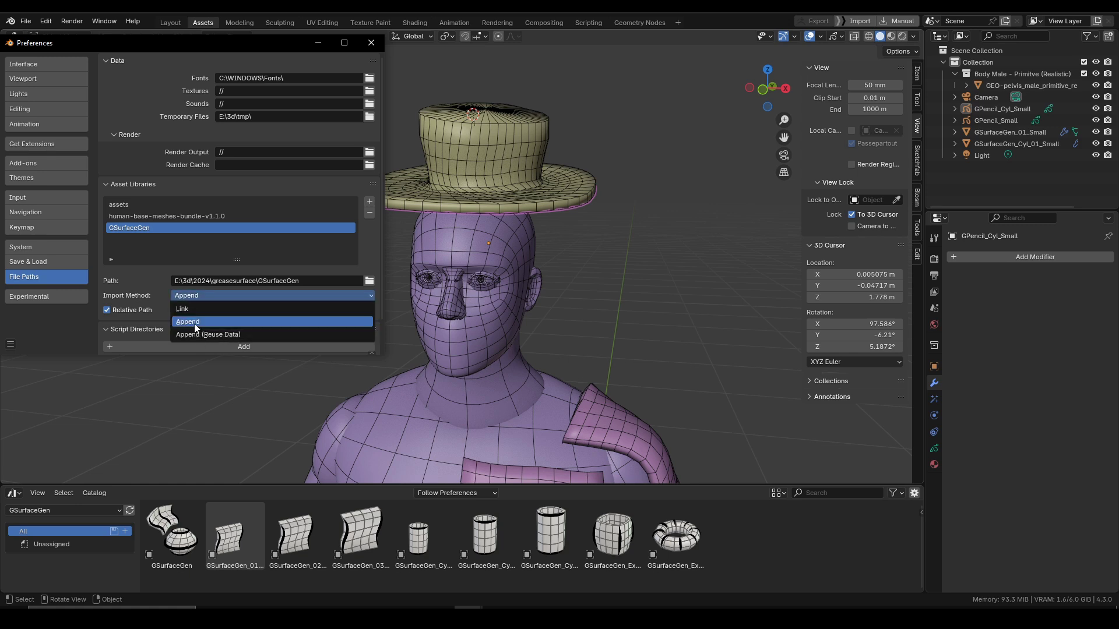
{"action": "left_click", "coordinate": [190, 317]}
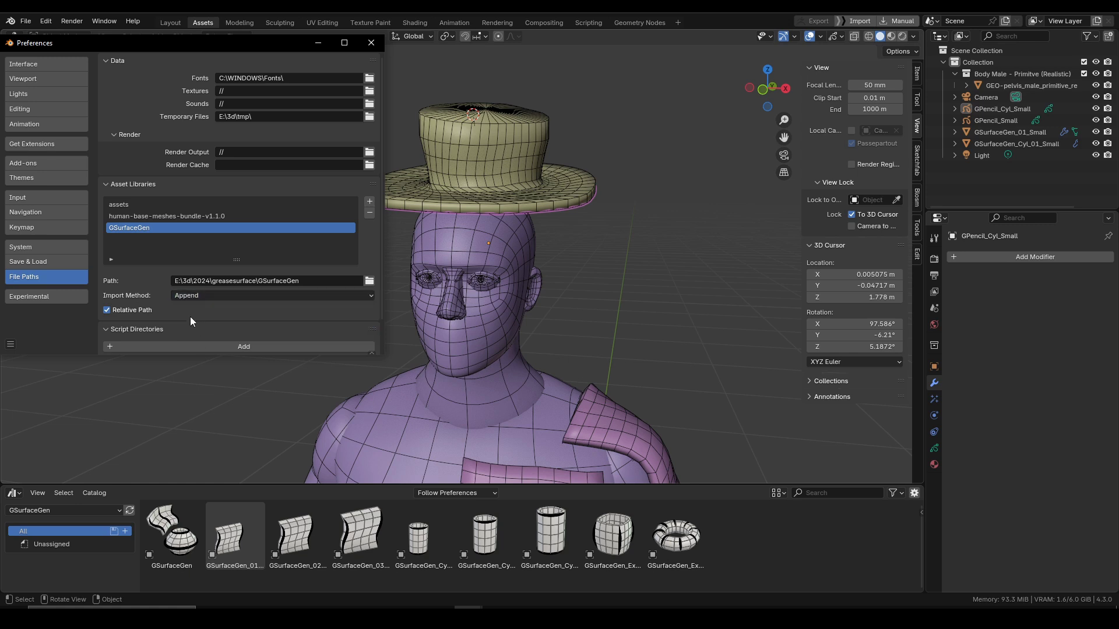
{"action": "left_click", "coordinate": [372, 43]}
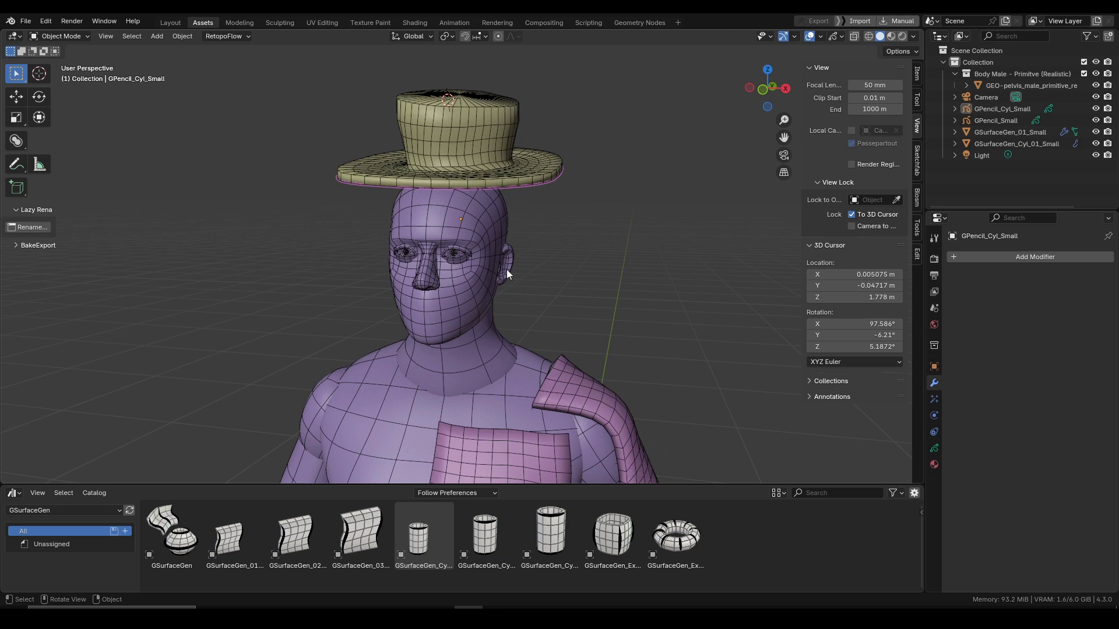
Step: Turn off the view lock to the 3D cursor and bring the hat and head back into view
{"action": "mouse_move", "coordinate": [506, 269]}
{"action": "middle_mouse_down"}
{"action": "mouse_move", "coordinate": [492, 244]}
{"action": "mouse_move", "coordinate": [494, 262]}
{"action": "middle_mouse_up"}
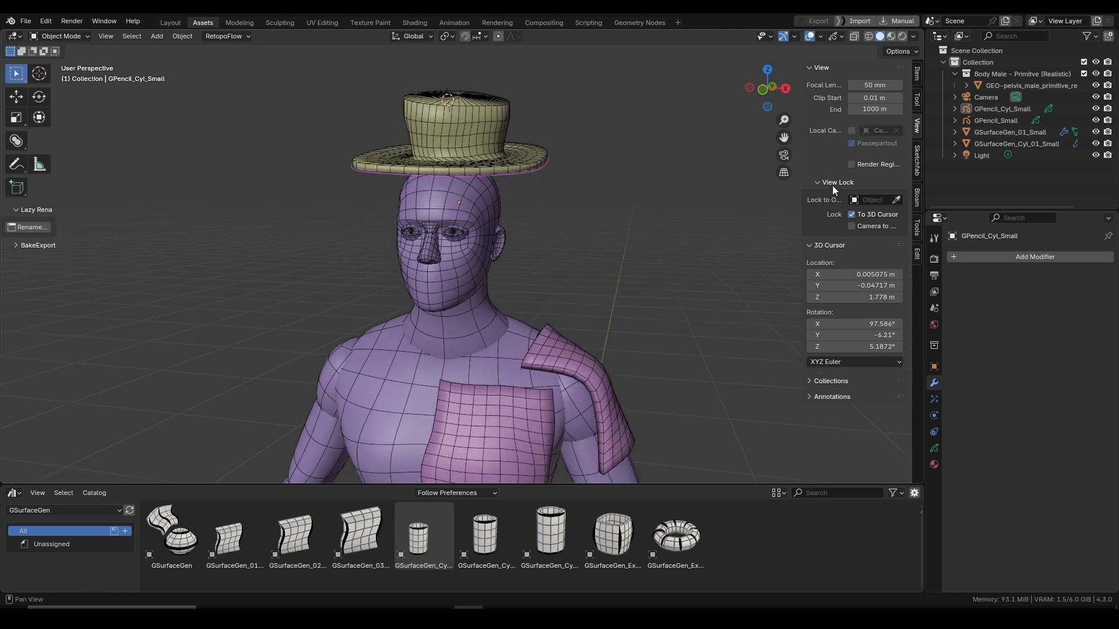
{"action": "left_click", "coordinate": [852, 216]}
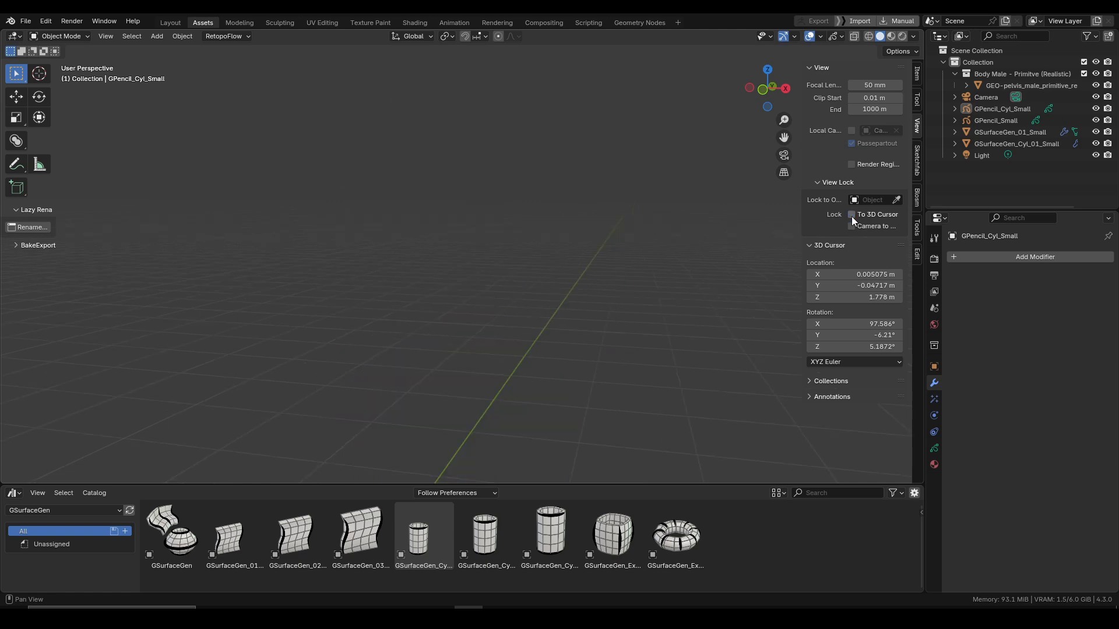
{"action": "scroll", "coordinate": [489, 259], "scroll_direction": "down", "scroll_amount": 8}
{"action": "scroll", "coordinate": [429, 287], "scroll_direction": "up", "scroll_amount": 2}
{"action": "middle_click_drag", "start_coordinate": [379, 313], "coordinate": [501, 328], "text": "shift"}
{"action": "scroll", "coordinate": [430, 290], "scroll_direction": "up", "scroll_amount": 8}
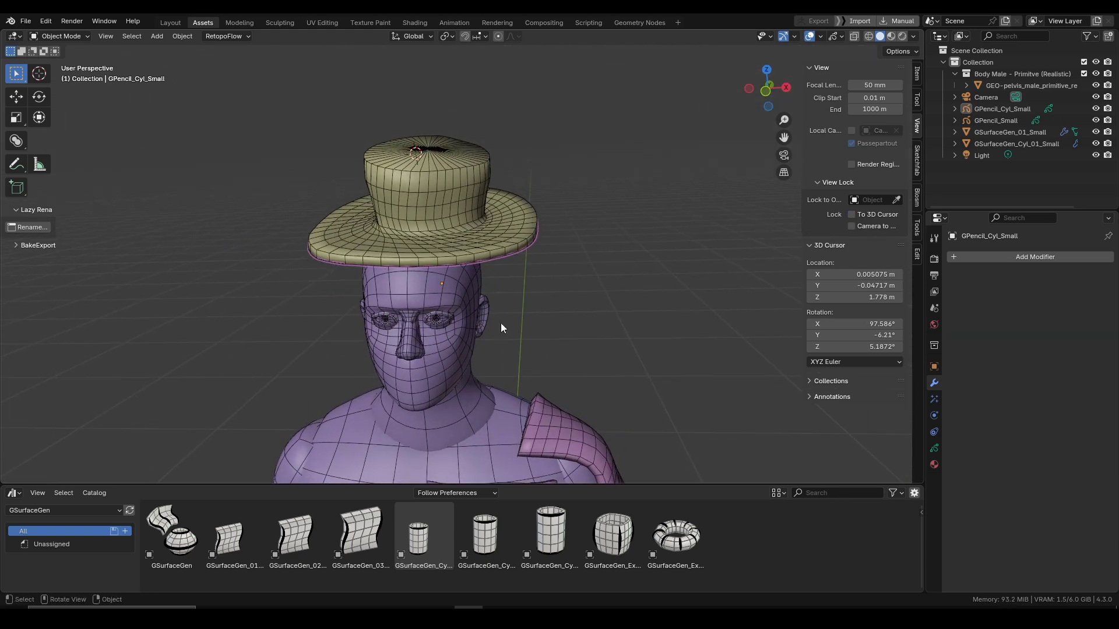
Step: Select the hat's guide object GPencil_Cyl_Small, enter Draw Mode, and place the 3D cursor on the hat's crown
{"action": "left_click", "coordinate": [525, 247]}
{"action": "left_click", "coordinate": [526, 247]}
{"action": "key", "text": "ctrl+Tab"}
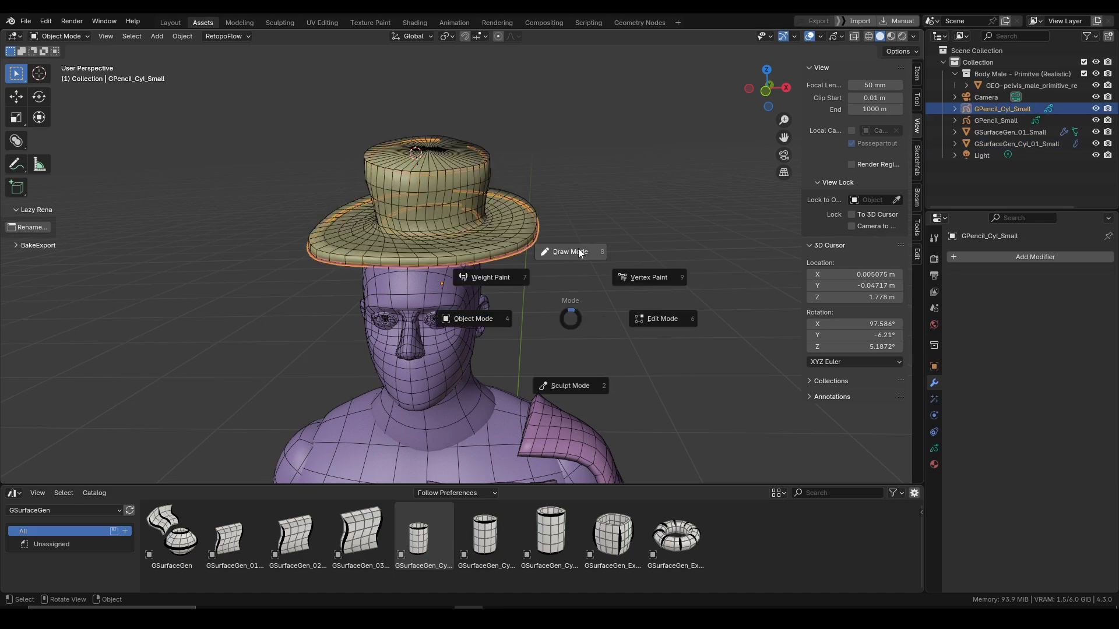
{"action": "left_click", "coordinate": [579, 251]}
{"action": "key", "text": "ctrl+Tab"}
{"action": "mouse_move", "coordinate": [577, 243]}
{"action": "middle_mouse_down"}
{"action": "mouse_move", "coordinate": [613, 244]}
{"action": "mouse_move", "coordinate": [559, 280]}
{"action": "mouse_move", "coordinate": [533, 274]}
{"action": "mouse_move", "coordinate": [456, 213]}
{"action": "middle_mouse_up"}
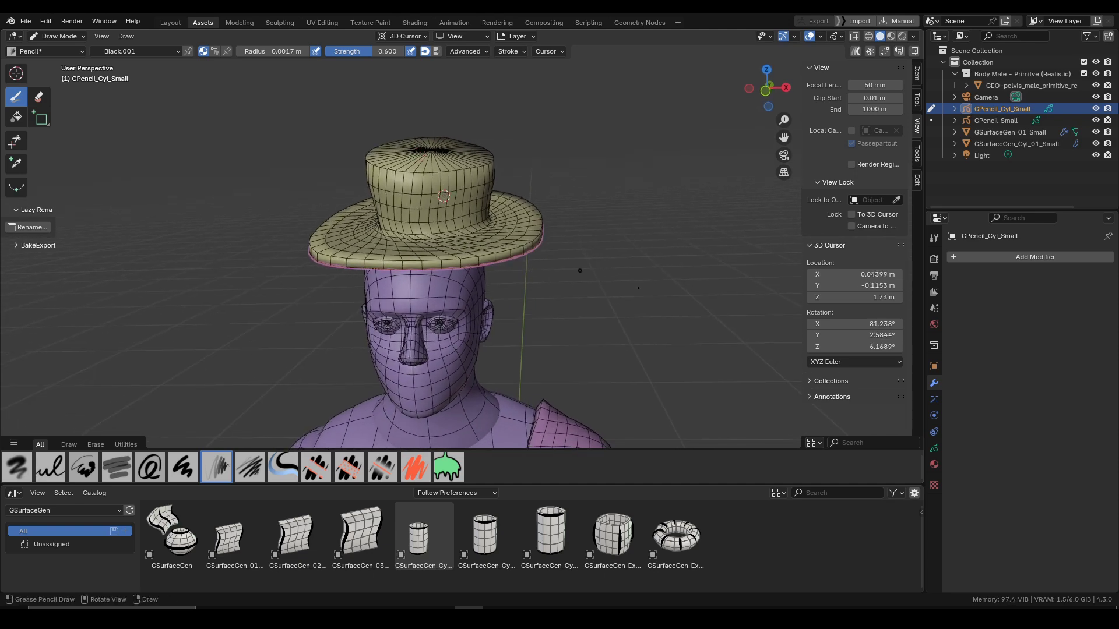
Step: Lock the view to the 3D cursor and orbit around the hat
{"action": "left_click", "coordinate": [852, 214]}
{"action": "middle_click_drag", "start_coordinate": [623, 236], "coordinate": [529, 292]}
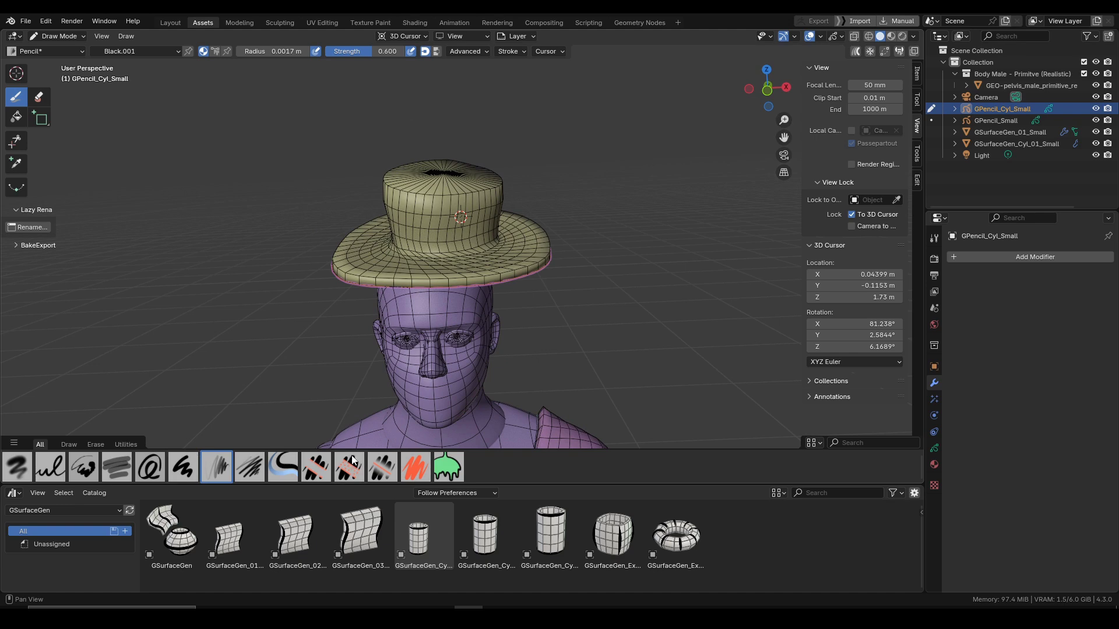
{"action": "middle_click_drag", "start_coordinate": [510, 335], "coordinate": [508, 268]}
{"action": "left_click", "coordinate": [102, 36]}
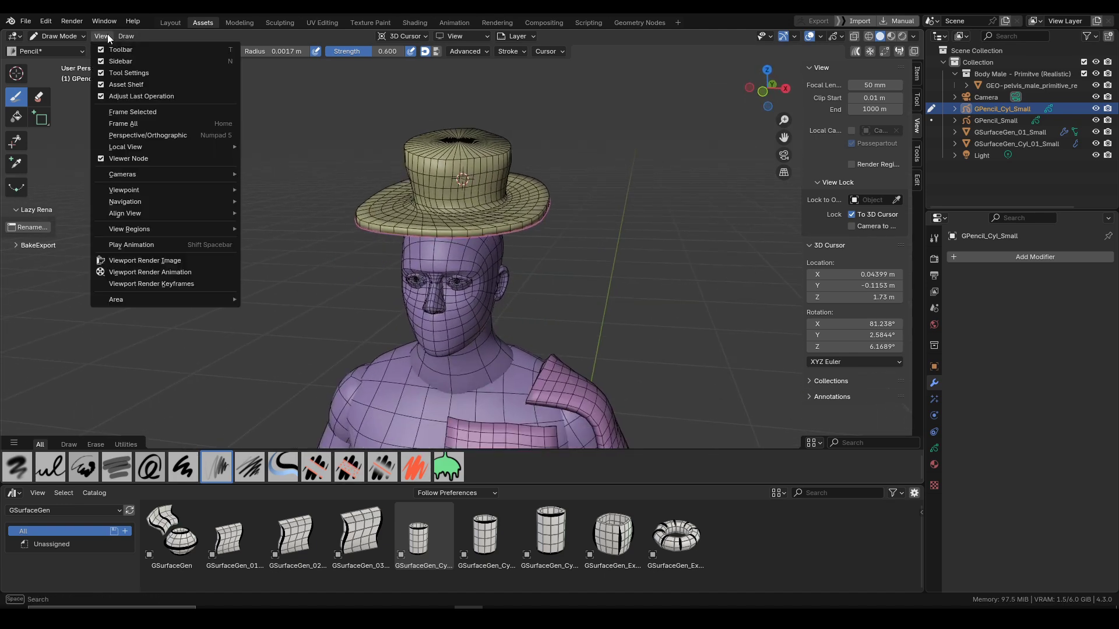
{"action": "mouse_move", "coordinate": [138, 202]}
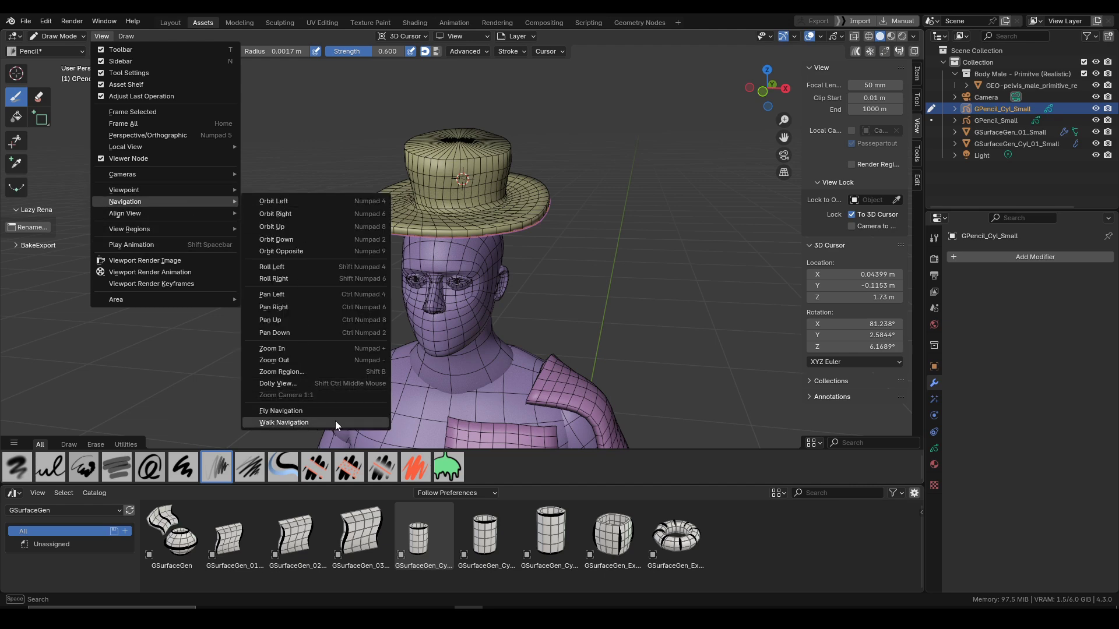
{"action": "scroll", "coordinate": [504, 230], "scroll_direction": "up", "scroll_amount": 1}
{"action": "middle_click_drag", "start_coordinate": [505, 230], "coordinate": [523, 251], "text": "shift"}
{"action": "middle_click_drag", "start_coordinate": [542, 295], "coordinate": [572, 241], "text": "shift"}
{"action": "left_click", "coordinate": [573, 229]}
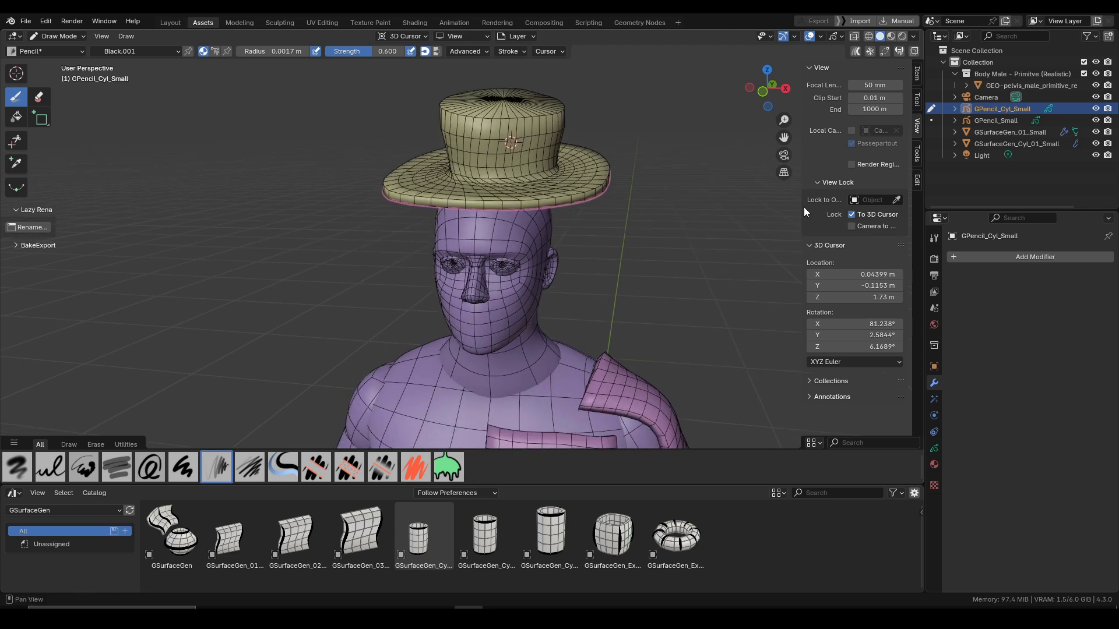
Step: Reset the 3D cursor to the world origin and bring the body's feet into view
{"action": "key", "text": "shift+c"}
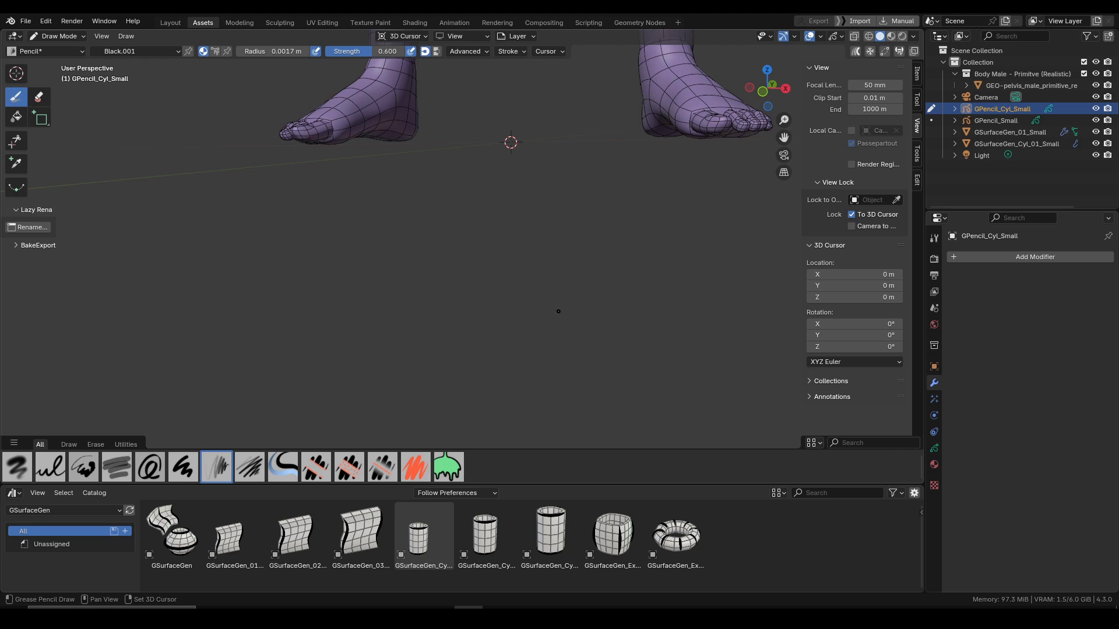
{"action": "middle_click_drag", "start_coordinate": [612, 255], "coordinate": [614, 271]}
{"action": "middle_click_drag", "start_coordinate": [614, 271], "coordinate": [603, 369], "text": "shift"}
{"action": "scroll", "coordinate": [612, 349], "scroll_direction": "down", "scroll_amount": 3}
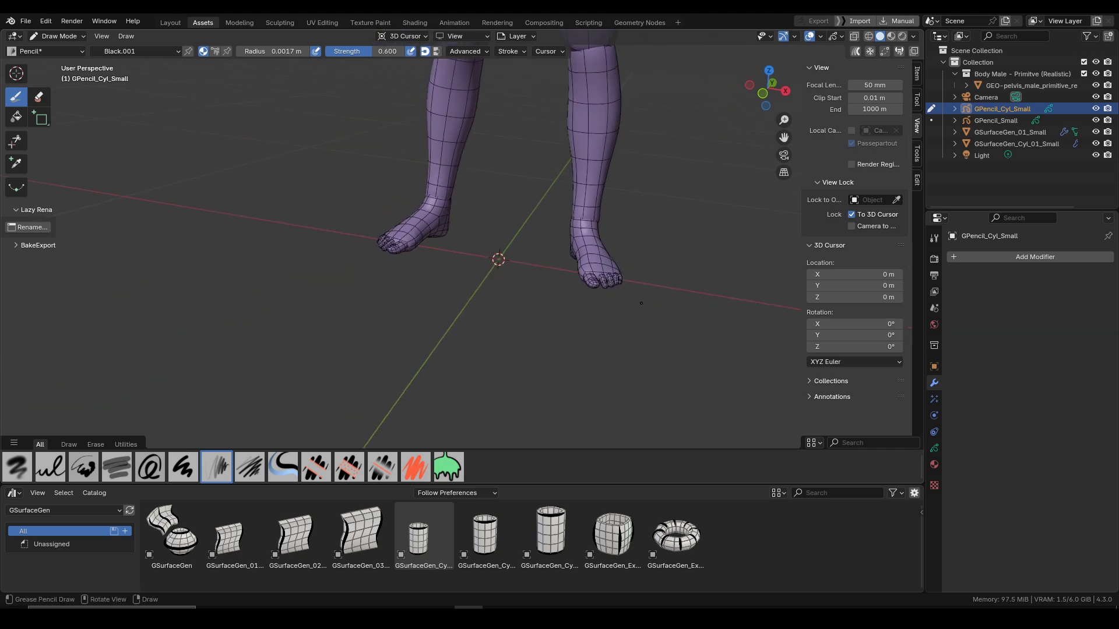
Step: Return to Object Mode, hide the male body, and place a GSurfaceGen_01_Small surface near the world origin
{"action": "key", "text": "ctrl+Tab"}
{"action": "middle_click_drag", "start_coordinate": [486, 282], "coordinate": [442, 347]}
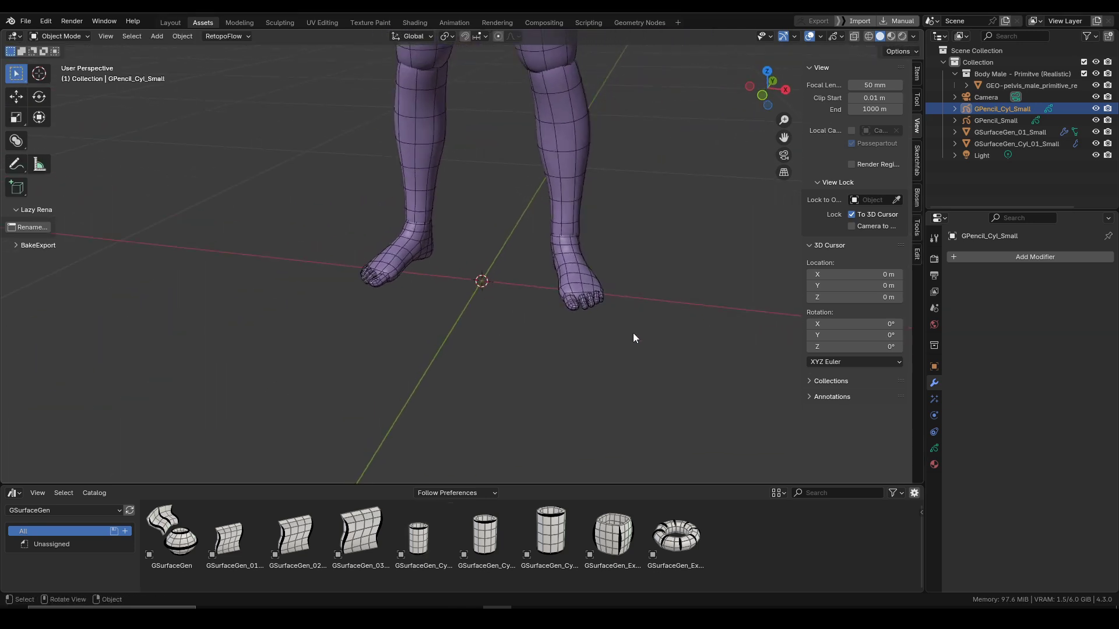
{"action": "left_click", "coordinate": [569, 184]}
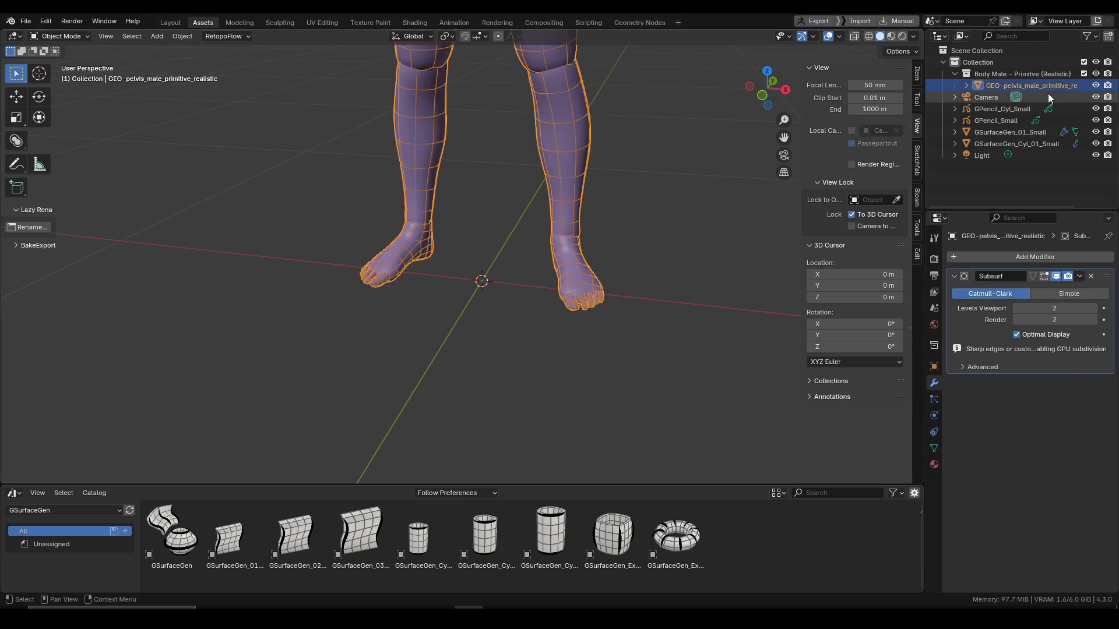
{"action": "key", "text": "h"}
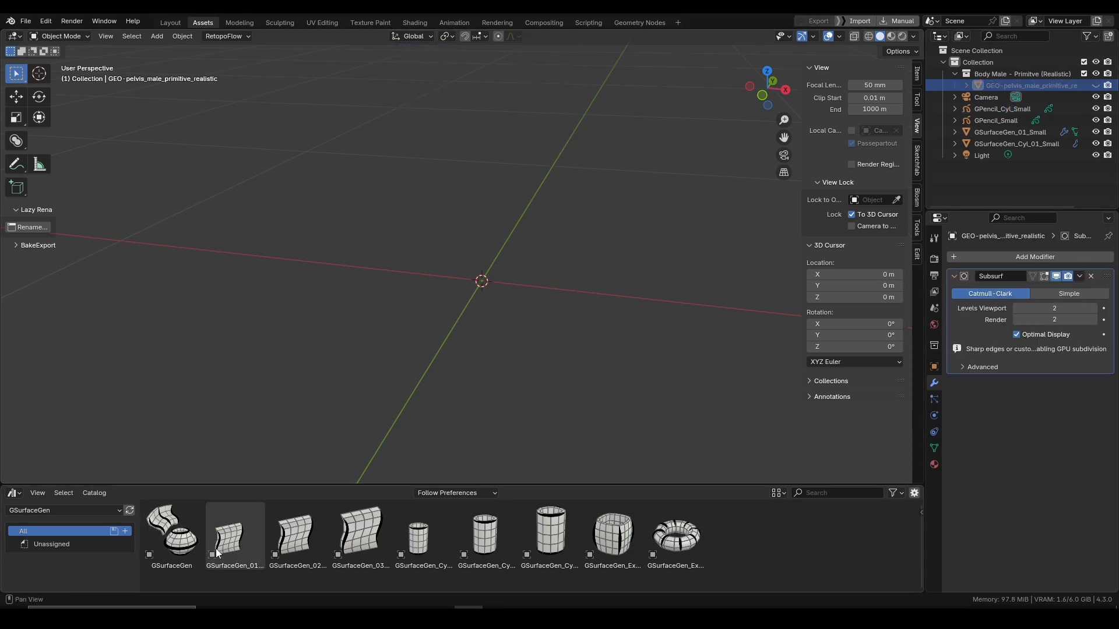
{"action": "left_click_drag", "start_coordinate": [228, 546], "coordinate": [289, 308]}
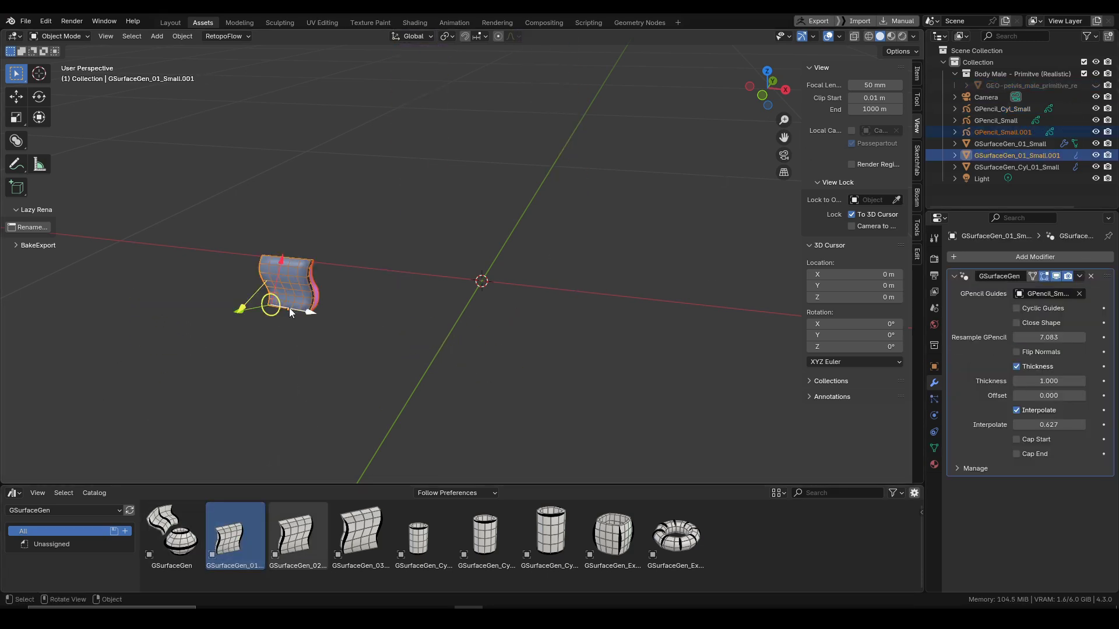
Step: Place the GSurfaceGen_02_Medium and GSurfaceGen_03_Big surfaces beside the small one to compare their sizes
{"action": "left_click_drag", "start_coordinate": [315, 513], "coordinate": [368, 337]}
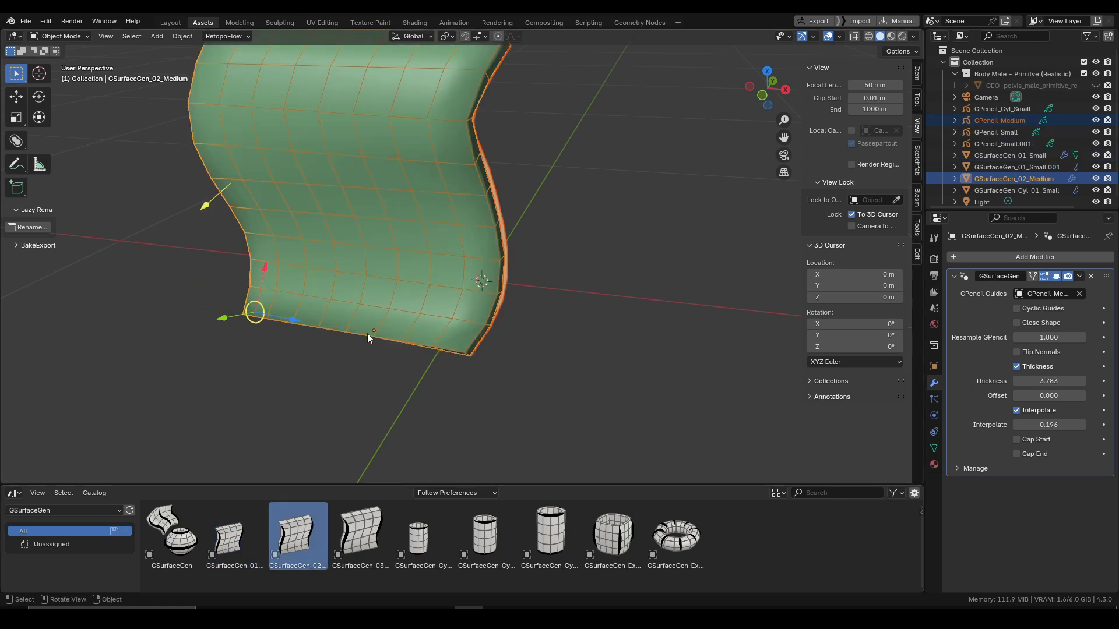
{"action": "key", "text": "g"}
{"action": "key", "text": "x"}
{"action": "left_click", "coordinate": [524, 344]}
{"action": "middle_click_drag", "start_coordinate": [545, 385], "coordinate": [424, 379], "text": "shift"}
{"action": "left_click_drag", "start_coordinate": [374, 535], "coordinate": [501, 343]}
{"action": "scroll", "coordinate": [516, 333], "scroll_direction": "down", "scroll_amount": 3}
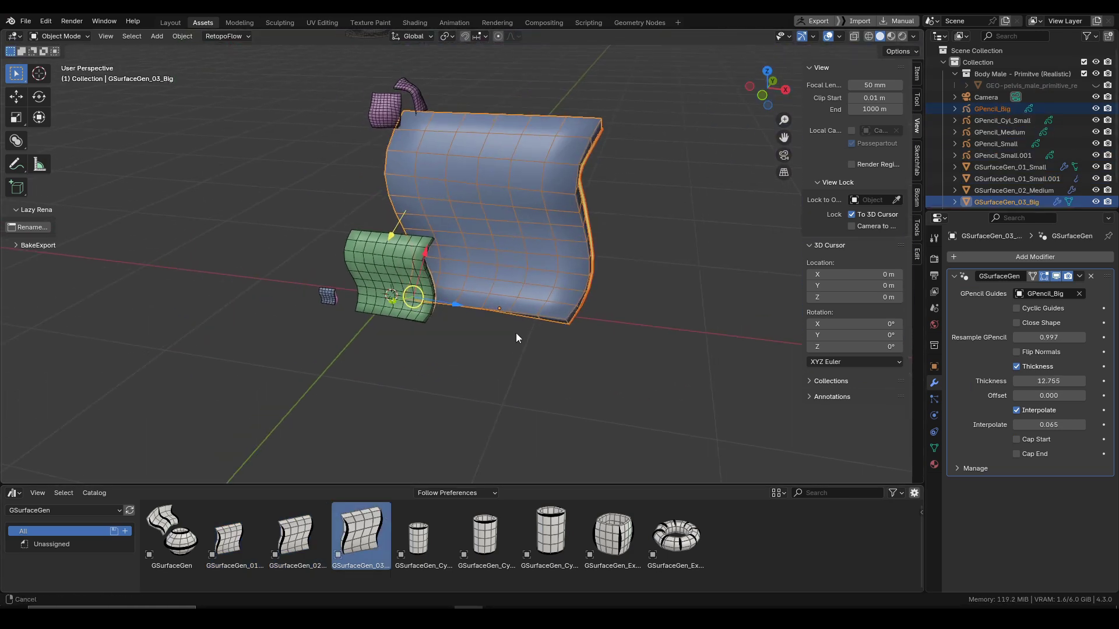
Step: Delete the big and medium surfaces together with their Grease Pencil guides
{"action": "key", "text": "x"}
{"action": "left_click", "coordinate": [513, 358]}
{"action": "left_click", "coordinate": [434, 291]}
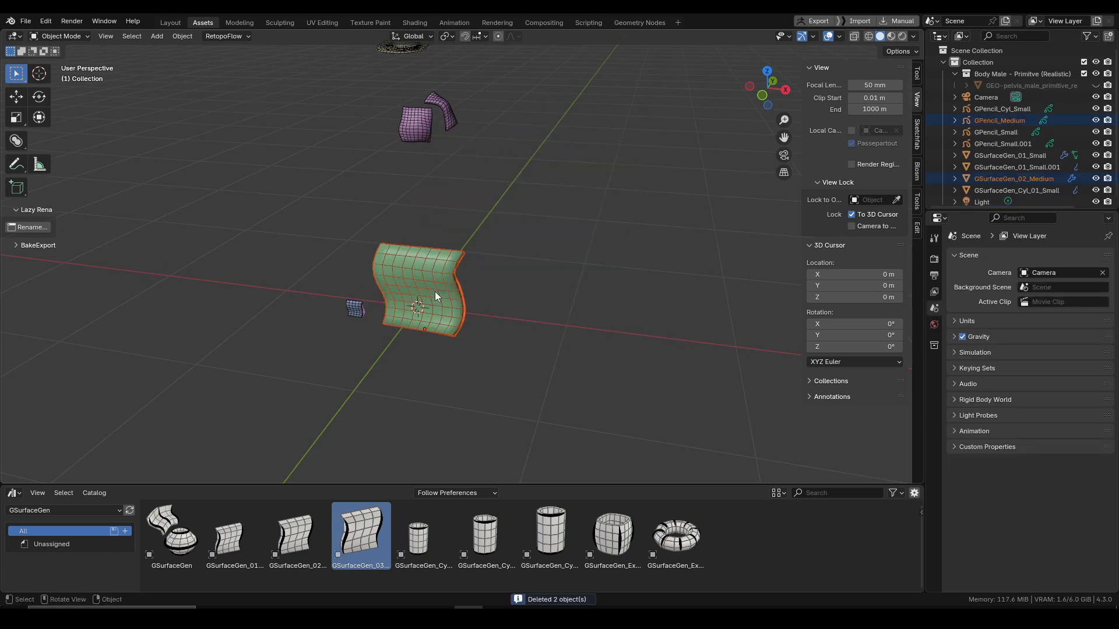
{"action": "key", "text": "Delete"}
{"action": "middle_click_drag", "start_coordinate": [363, 302], "coordinate": [404, 327], "text": "shift"}
{"action": "scroll", "coordinate": [335, 326], "scroll_direction": "up", "scroll_amount": 8}
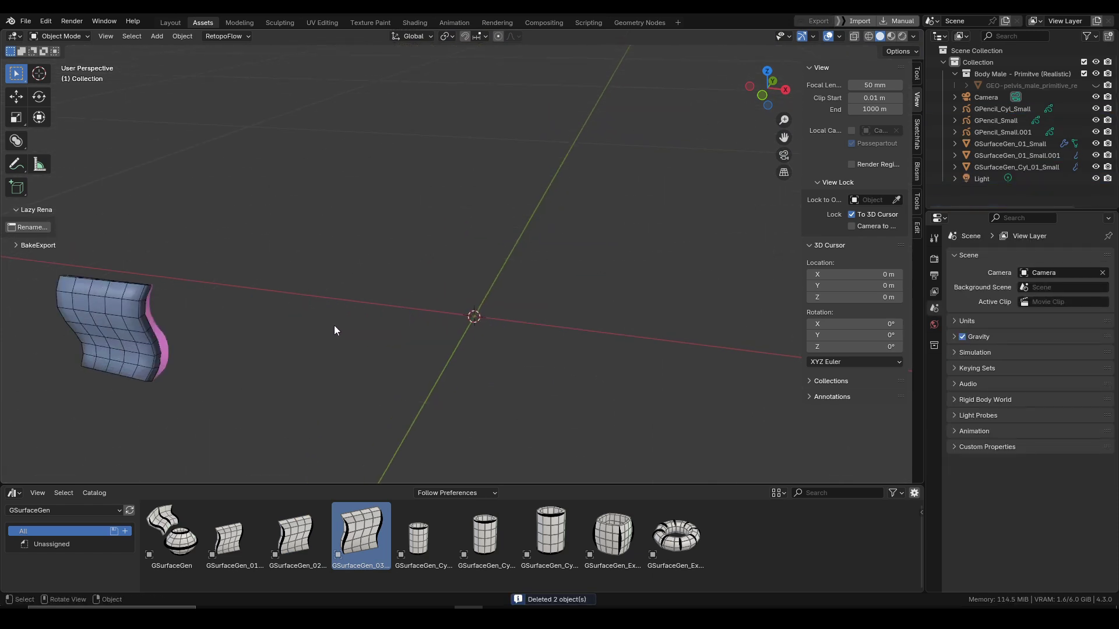
Step: Place a GSurfaceGen_Cyl_01_Small cylinder beside the small surface and compare the modifier settings of the two
{"action": "left_click", "coordinate": [175, 353]}
{"action": "middle_click_drag", "start_coordinate": [207, 352], "coordinate": [401, 357], "text": "shift"}
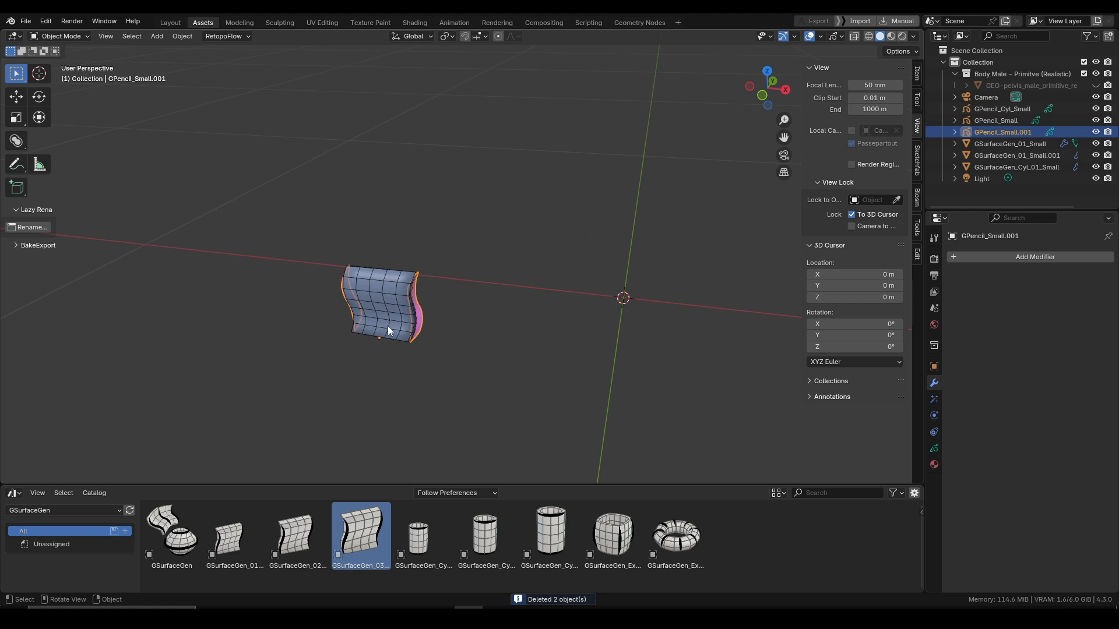
{"action": "left_click_drag", "start_coordinate": [419, 535], "coordinate": [625, 356]}
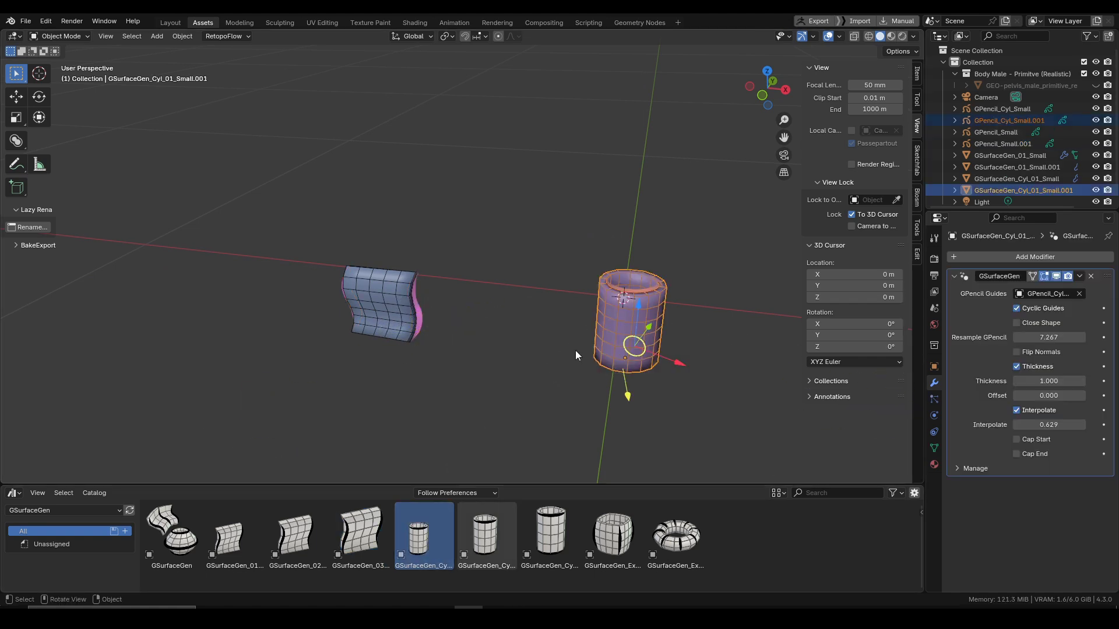
{"action": "middle_click_drag", "start_coordinate": [584, 313], "coordinate": [570, 341], "text": "shift"}
{"action": "left_click", "coordinate": [369, 341]}
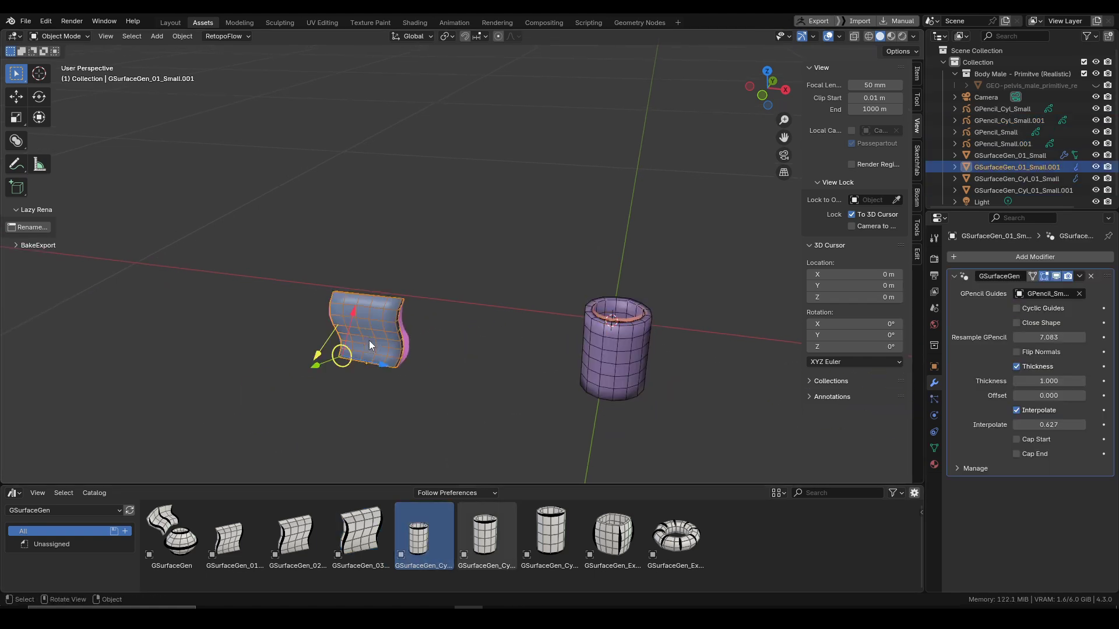
{"action": "left_click", "coordinate": [625, 353]}
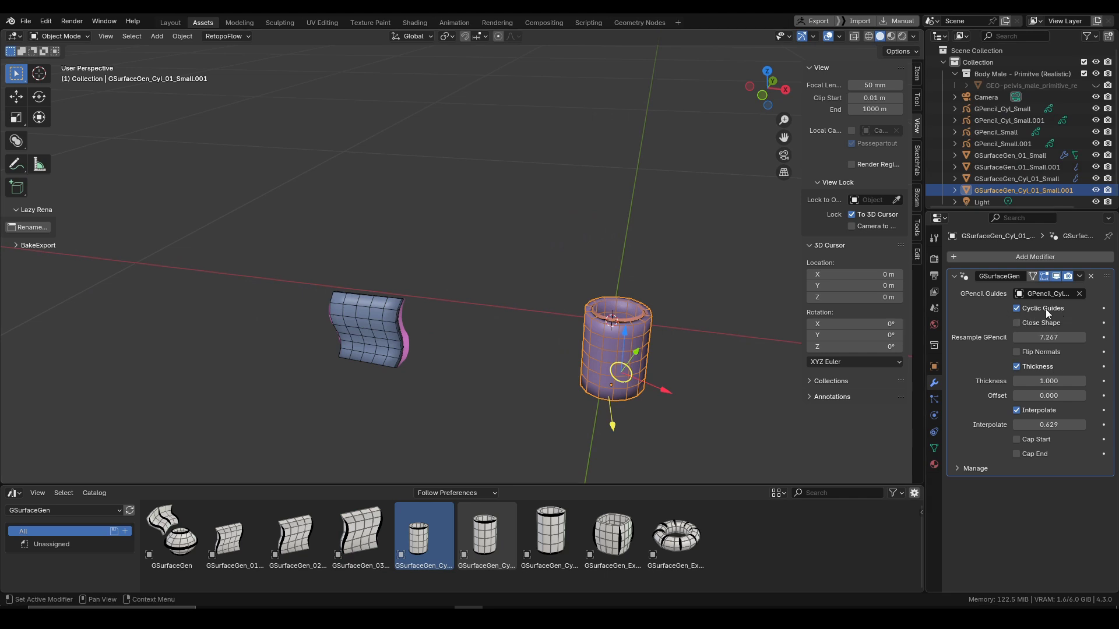
{"action": "scroll", "coordinate": [688, 344], "scroll_direction": "up", "scroll_amount": 1}
{"action": "middle_click_drag", "start_coordinate": [687, 345], "coordinate": [635, 332], "text": "shift"}
{"action": "scroll", "coordinate": [550, 363], "scroll_direction": "down", "scroll_amount": 3}
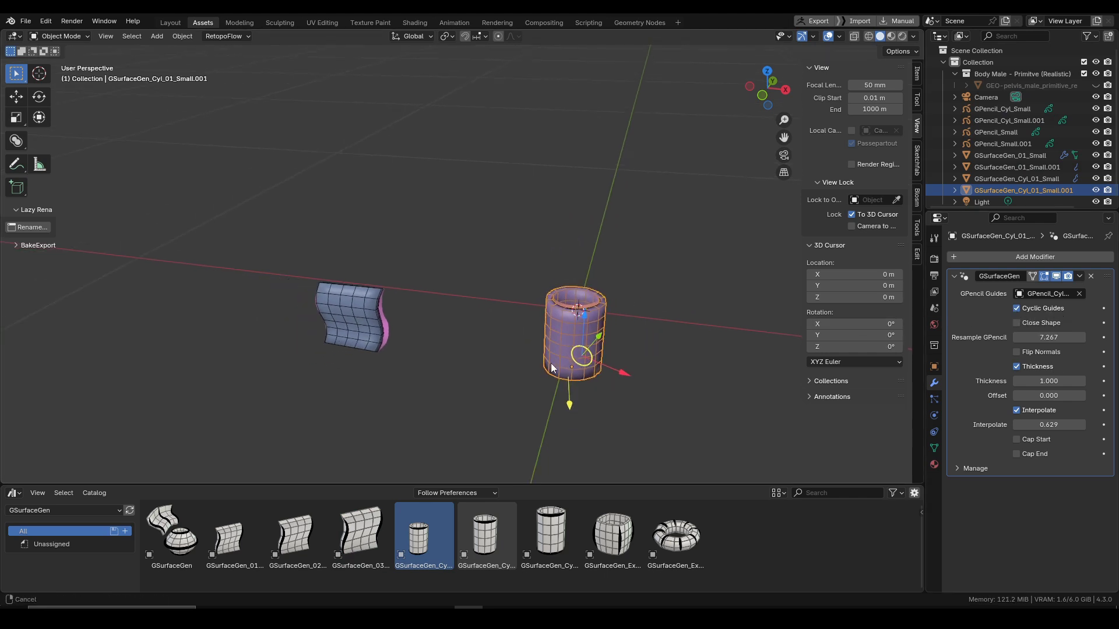
Step: Place the GSurfaceGen_Example_Cyclic_Closed torus behind the cylinder to examine its modifier options, and delete it with its guides
{"action": "middle_click_drag", "start_coordinate": [611, 373], "coordinate": [532, 354], "text": "shift"}
{"action": "left_click_drag", "start_coordinate": [687, 548], "coordinate": [672, 234]}
{"action": "scroll", "coordinate": [491, 247], "scroll_direction": "down", "scroll_amount": 5}
{"action": "middle_click_drag", "start_coordinate": [644, 279], "coordinate": [542, 344], "text": "shift"}
{"action": "key", "text": "g"}
{"action": "left_click", "coordinate": [626, 312]}
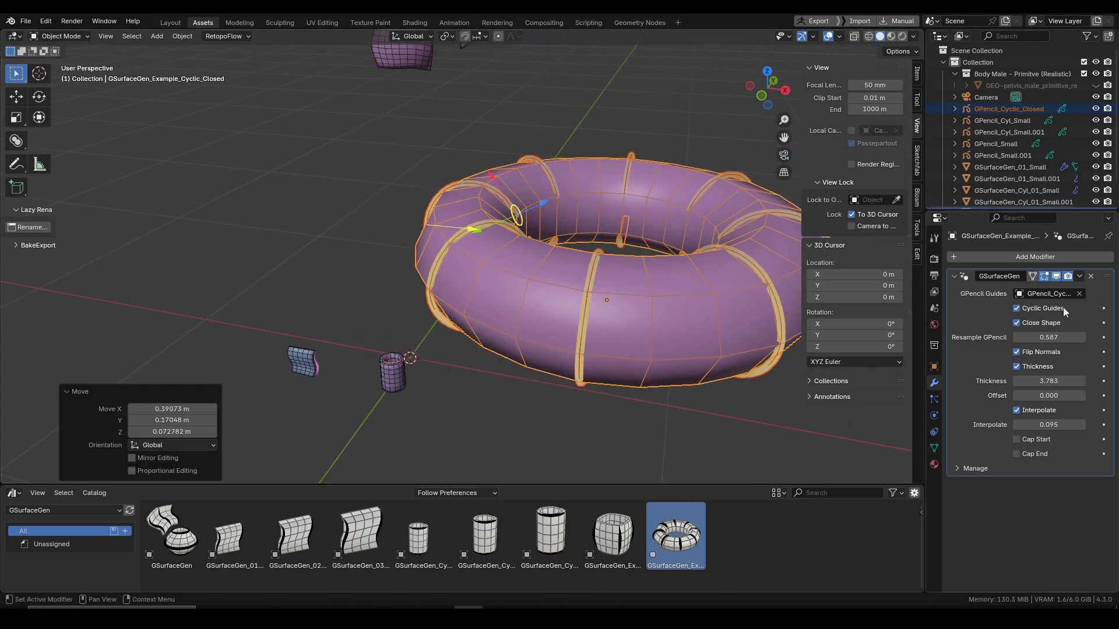
{"action": "middle_click_drag", "start_coordinate": [407, 292], "coordinate": [620, 278], "text": "shift"}
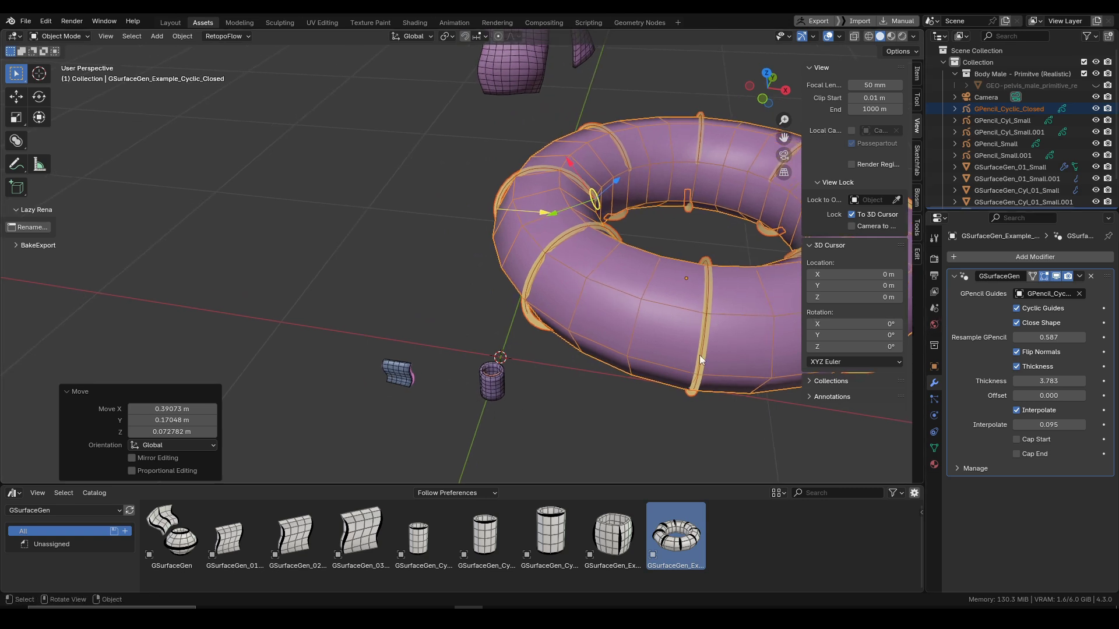
{"action": "key", "text": "x"}
{"action": "left_click", "coordinate": [676, 358]}
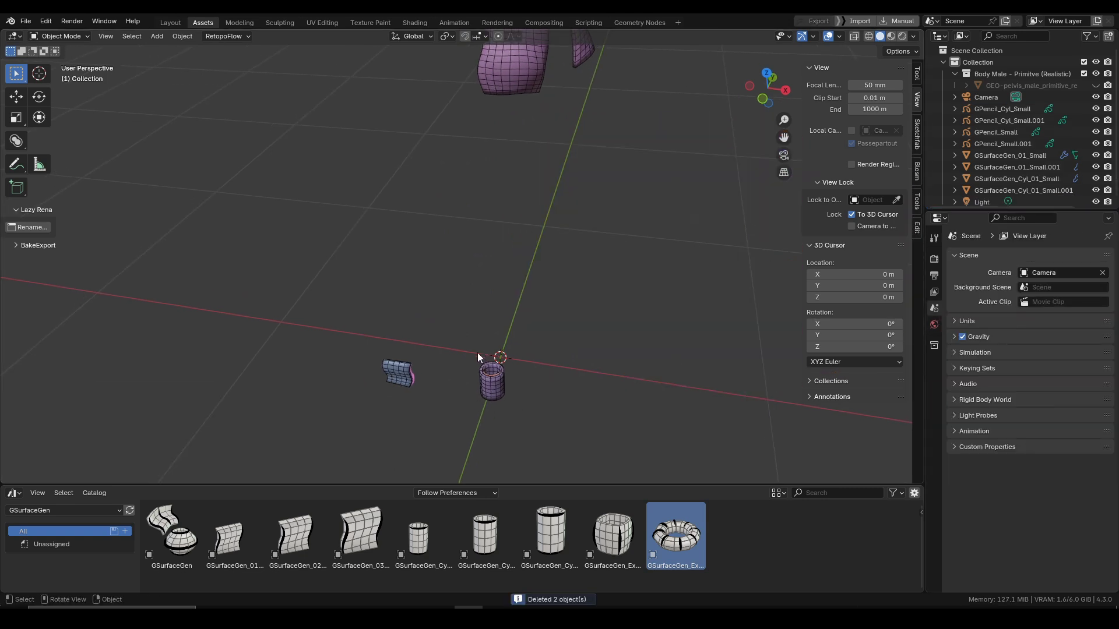
Step: Move the cylinder and its guides along the X axis, away from the small surface
{"action": "left_click_drag", "start_coordinate": [477, 353], "coordinate": [492, 386]}
{"action": "middle_click_drag", "start_coordinate": [492, 386], "coordinate": [612, 301], "text": "shift"}
{"action": "scroll", "coordinate": [553, 309], "scroll_direction": "up", "scroll_amount": 6}
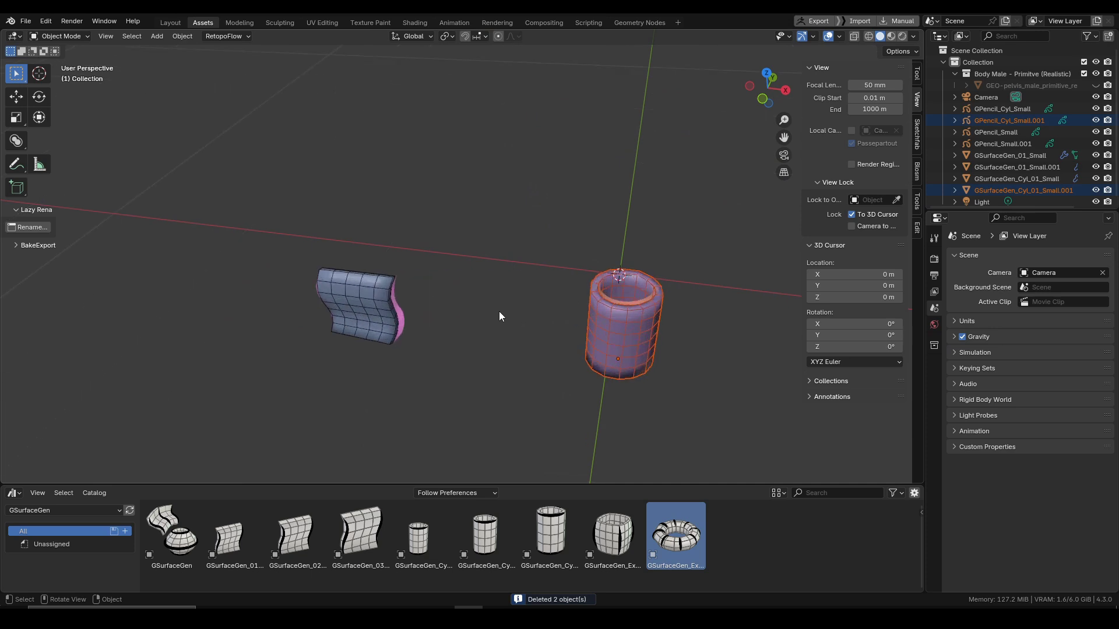
{"action": "left_click", "coordinate": [407, 316]}
{"action": "left_click_drag", "start_coordinate": [545, 252], "coordinate": [682, 379]}
{"action": "key", "text": "g"}
{"action": "key", "text": "x"}
{"action": "left_click", "coordinate": [750, 380]}
Step: Select the small surface's guide object GPencil_Small.001 and enter Draw Mode
{"action": "left_click", "coordinate": [421, 311]}
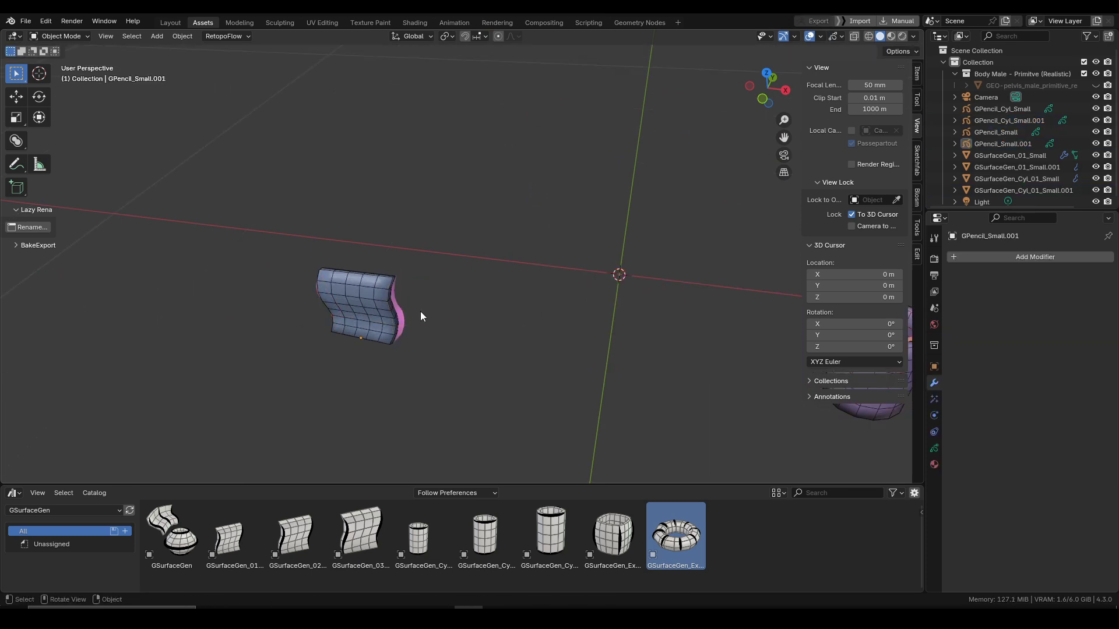
{"action": "left_click", "coordinate": [399, 316]}
{"action": "left_click", "coordinate": [408, 317]}
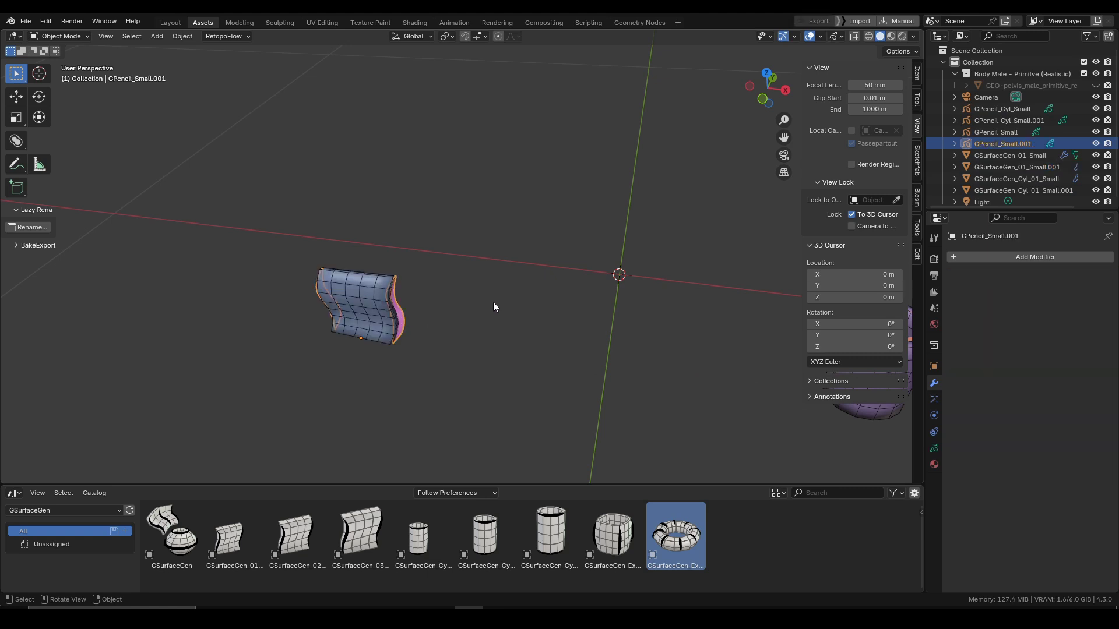
{"action": "key", "text": "ctrl+Tab"}
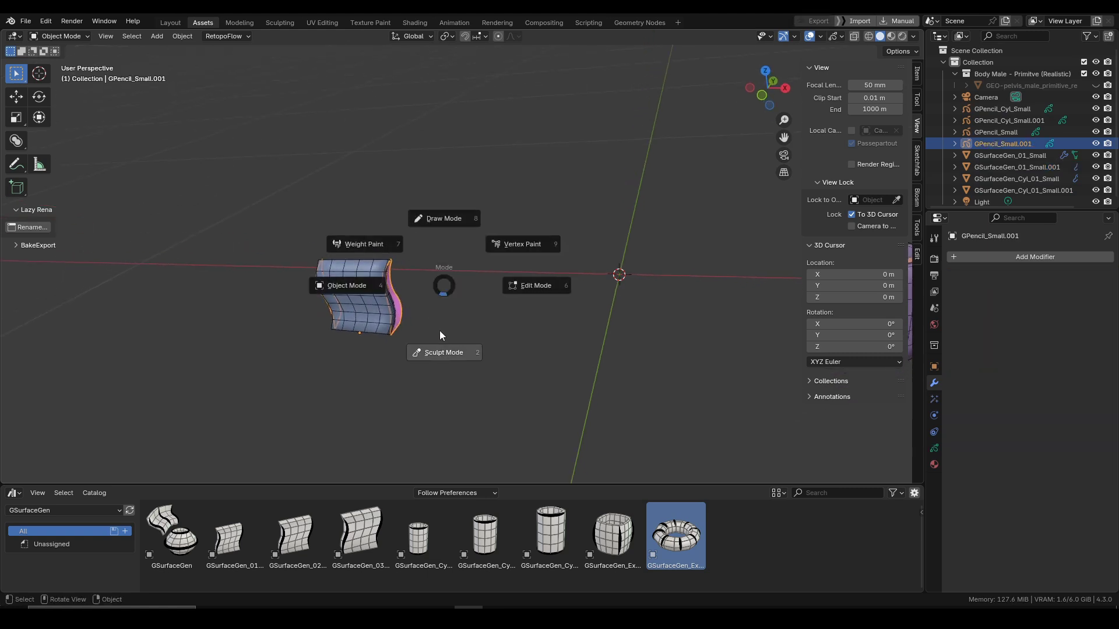
{"action": "left_click", "coordinate": [443, 346]}
{"action": "key", "text": "ctrl+Tab"}
{"action": "left_click", "coordinate": [490, 260]}
{"action": "mouse_move", "coordinate": [493, 261]}
{"action": "middle_mouse_down"}
{"action": "mouse_move", "coordinate": [555, 294]}
{"action": "mouse_move", "coordinate": [471, 273]}
{"action": "middle_mouse_up"}
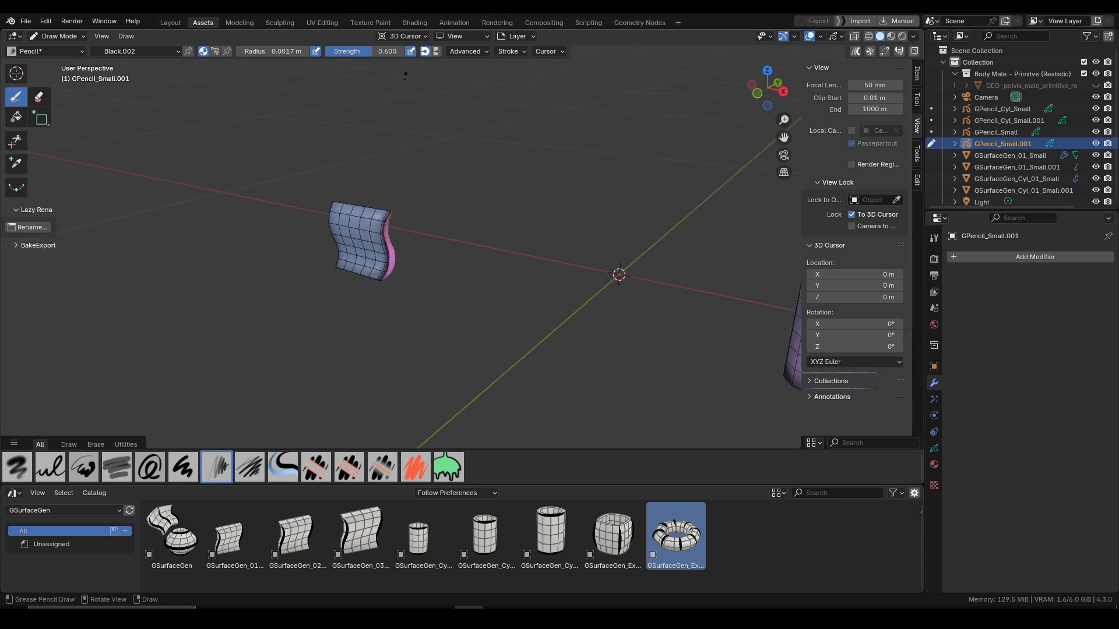
Step: Place the 3D cursor on the small surface to set the depth for drawing
{"action": "middle_click_drag", "start_coordinate": [434, 203], "coordinate": [411, 234], "text": "shift"}
{"action": "mouse_move", "coordinate": [455, 286]}
{"action": "middle_mouse_down"}
{"action": "mouse_move", "coordinate": [571, 255]}
{"action": "mouse_move", "coordinate": [536, 250]}
{"action": "middle_mouse_up"}
{"action": "middle_click_drag", "start_coordinate": [535, 250], "coordinate": [379, 362], "text": "shift"}
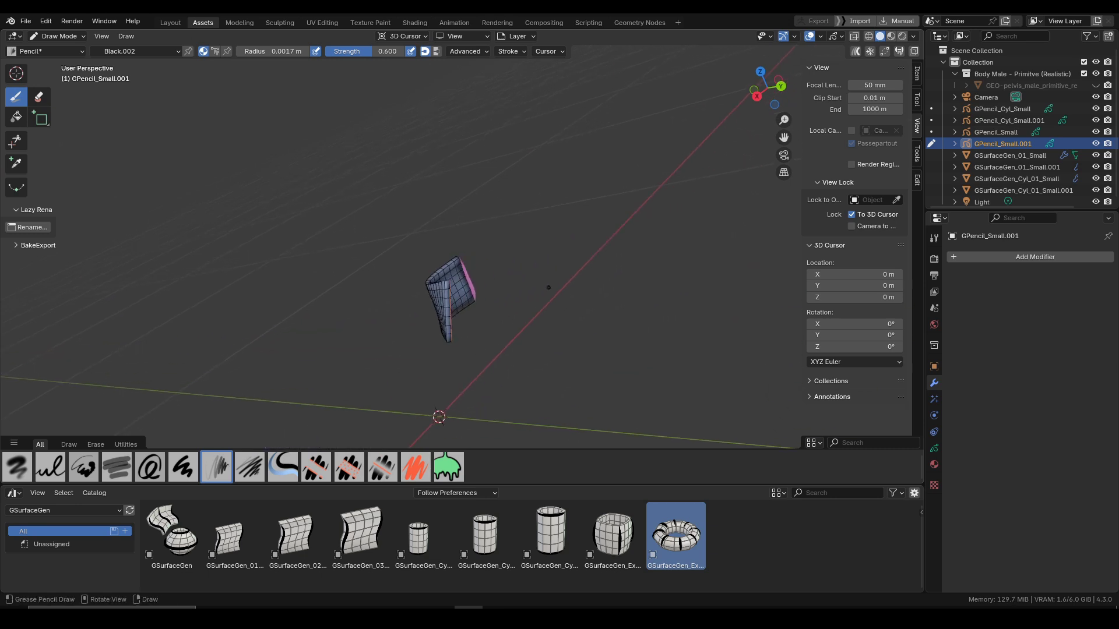
{"action": "middle_click_drag", "start_coordinate": [549, 286], "coordinate": [479, 324]}
{"action": "right_click", "coordinate": [471, 232], "text": "shift"}
{"action": "mouse_move", "coordinate": [470, 232]}
{"action": "middle_mouse_down"}
{"action": "mouse_move", "coordinate": [544, 252]}
{"action": "mouse_move", "coordinate": [566, 174]}
{"action": "mouse_move", "coordinate": [557, 339]}
{"action": "mouse_move", "coordinate": [632, 324]}
{"action": "mouse_move", "coordinate": [583, 312]}
{"action": "mouse_move", "coordinate": [656, 390]}
{"action": "middle_mouse_up"}
Step: Draw additional guide strokes that extend the small surface into an open U-shaped band, and return to Object Mode
{"action": "key", "text": "ctrl+Tab"}
{"action": "left_click", "coordinate": [578, 326]}
{"action": "mouse_move", "coordinate": [656, 389]}
{"action": "middle_mouse_down", "text": "ctrl"}
{"action": "mouse_move", "coordinate": [682, 300]}
{"action": "mouse_move", "coordinate": [658, 332]}
{"action": "middle_mouse_up", "text": "ctrl"}
{"action": "key", "text": "f"}
{"action": "left_click", "coordinate": [655, 302]}
{"action": "middle_click_drag", "start_coordinate": [658, 332], "coordinate": [606, 247], "text": "shift"}
{"action": "mouse_move", "coordinate": [617, 260]}
{"action": "left_mouse_down"}
{"action": "mouse_move", "coordinate": [721, 264]}
{"action": "mouse_move", "coordinate": [707, 228]}
{"action": "left_mouse_up"}
{"action": "mouse_move", "coordinate": [549, 301]}
{"action": "middle_mouse_down"}
{"action": "mouse_move", "coordinate": [501, 293]}
{"action": "mouse_move", "coordinate": [452, 215]}
{"action": "mouse_move", "coordinate": [344, 332]}
{"action": "middle_mouse_up"}
{"action": "mouse_move", "coordinate": [593, 170]}
{"action": "middle_mouse_down"}
{"action": "mouse_move", "coordinate": [561, 200]}
{"action": "mouse_move", "coordinate": [575, 132]}
{"action": "mouse_move", "coordinate": [569, 175]}
{"action": "mouse_move", "coordinate": [577, 164]}
{"action": "middle_mouse_up"}
{"action": "middle_click_drag", "start_coordinate": [567, 319], "coordinate": [618, 284]}
{"action": "key", "text": "ctrl+Tab"}
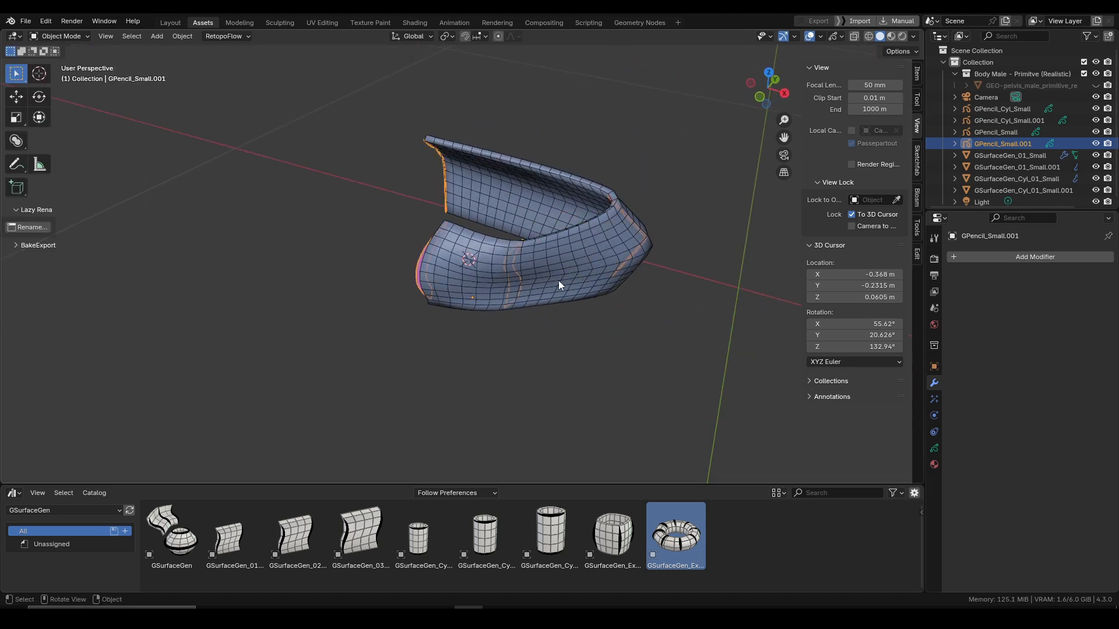
Step: Select the U-shaped surface and turn on Close Shape in its GSurfaceGen modifier
{"action": "left_click", "coordinate": [532, 303]}
{"action": "middle_click_drag", "start_coordinate": [532, 303], "coordinate": [531, 372]}
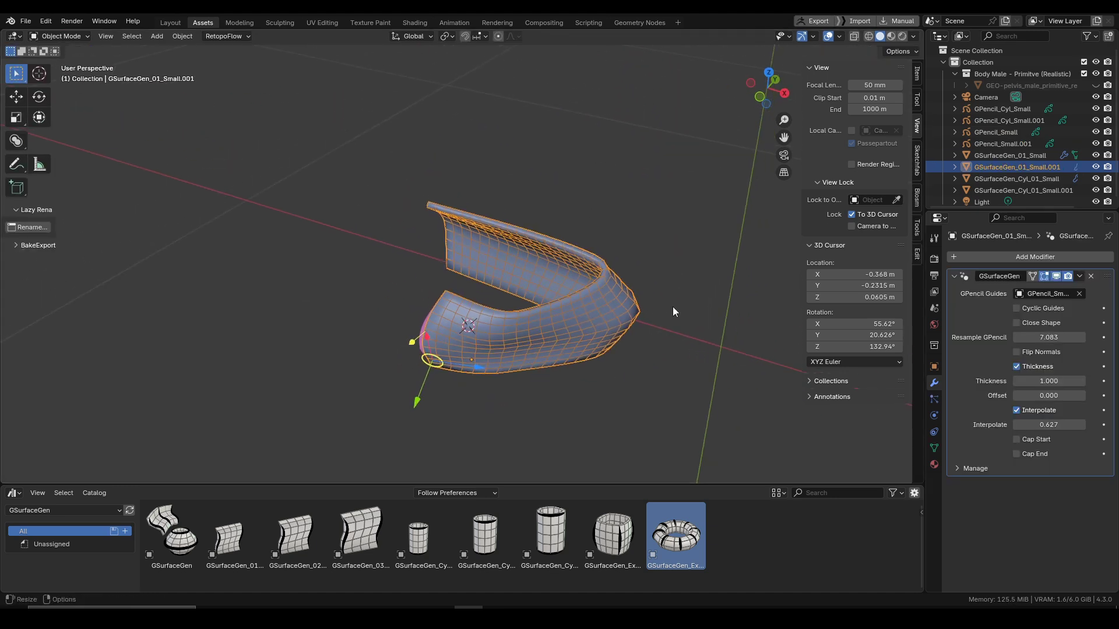
{"action": "left_click", "coordinate": [1016, 323]}
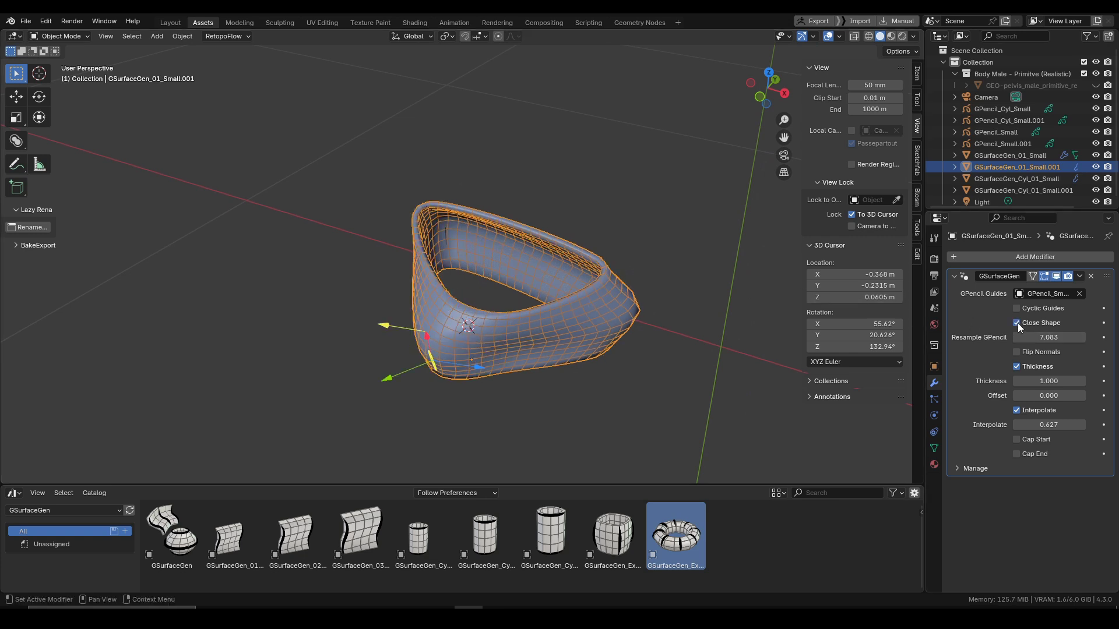
{"action": "middle_click_drag", "start_coordinate": [527, 329], "coordinate": [456, 323]}
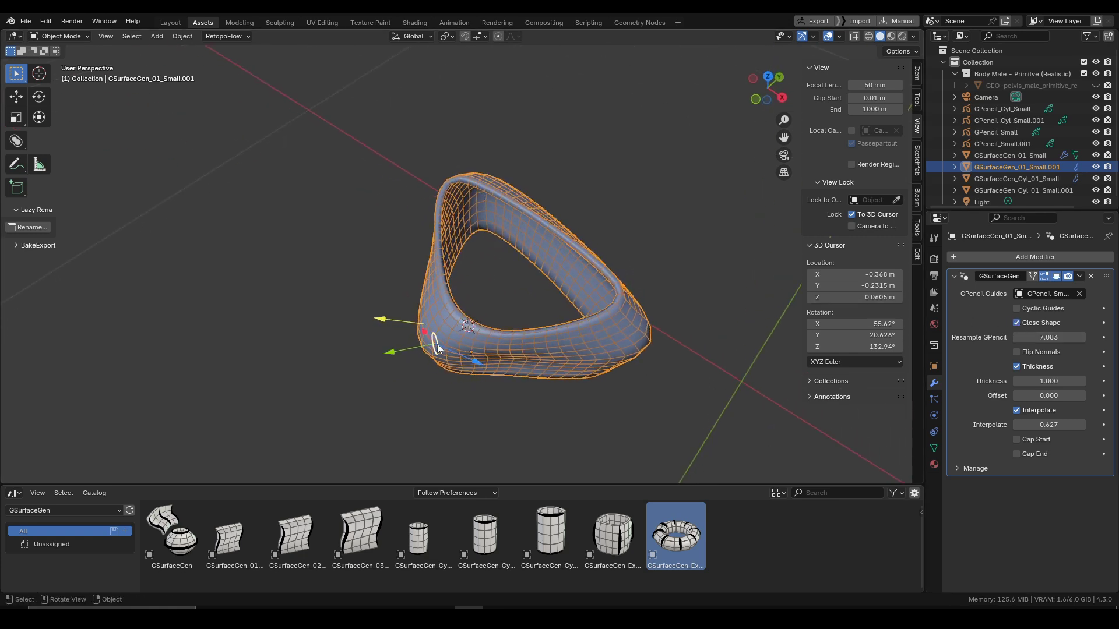
Step: Toggle Close Shape off and on repeatedly to compare the open and closed surface
{"action": "left_click", "coordinate": [1017, 323]}
{"action": "left_click", "coordinate": [1017, 323]}
{"action": "left_click", "coordinate": [1017, 324]}
{"action": "left_click", "coordinate": [1017, 324]}
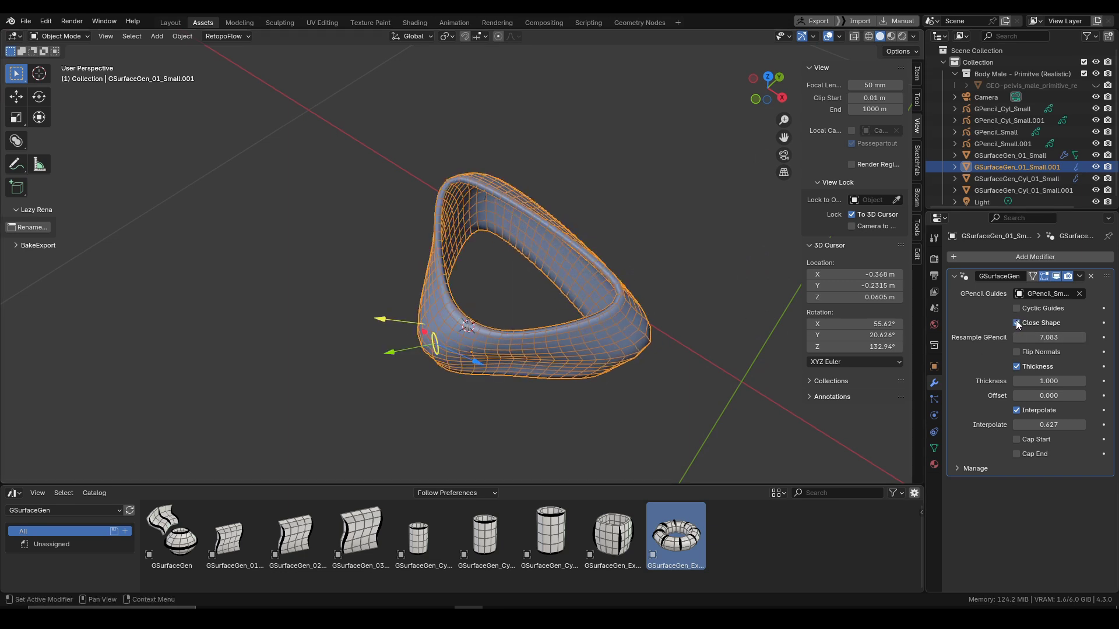
{"action": "middle_click_drag", "start_coordinate": [670, 314], "coordinate": [620, 300]}
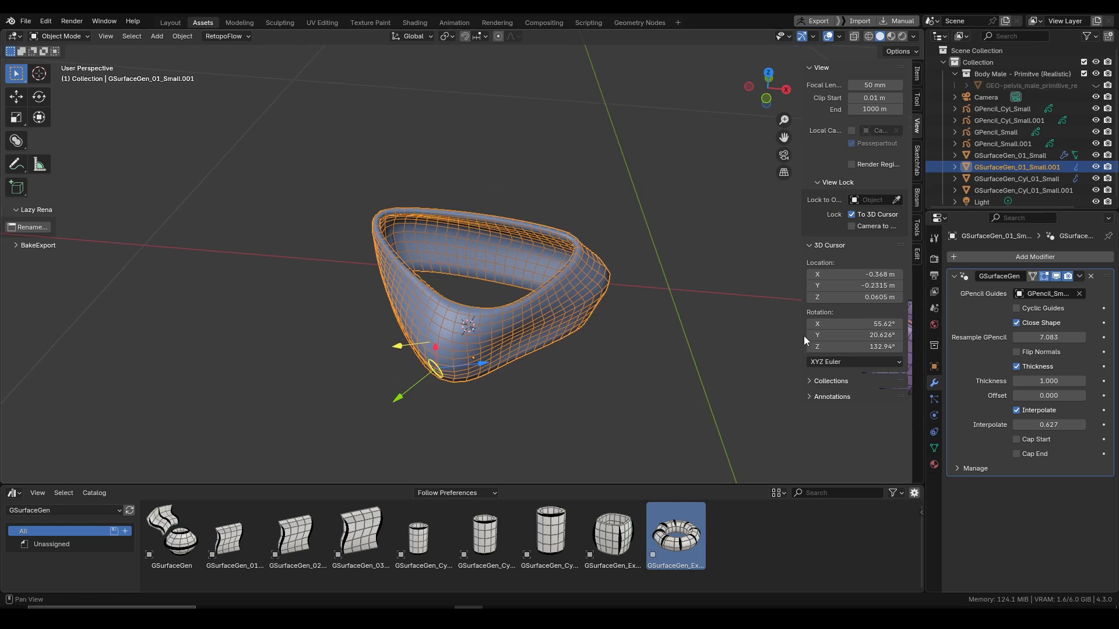
Step: Turn off Close Shape and turn on Cyclic Guides for the surface, and inspect it from the other side
{"action": "left_click", "coordinate": [1017, 323]}
{"action": "left_click", "coordinate": [1017, 309]}
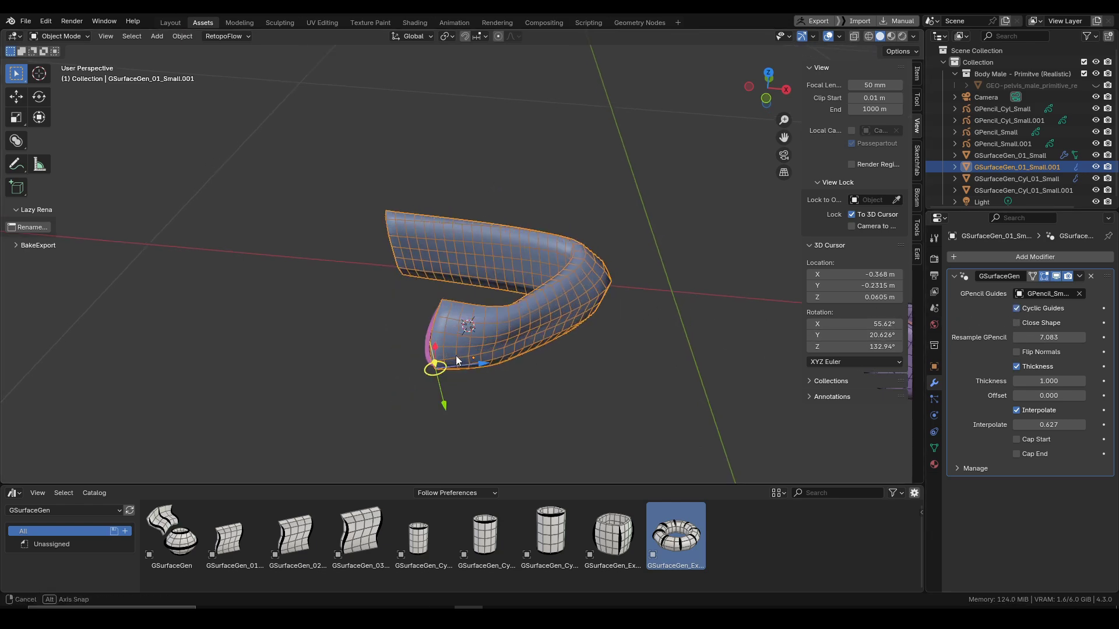
{"action": "middle_click_drag", "start_coordinate": [456, 356], "coordinate": [635, 297]}
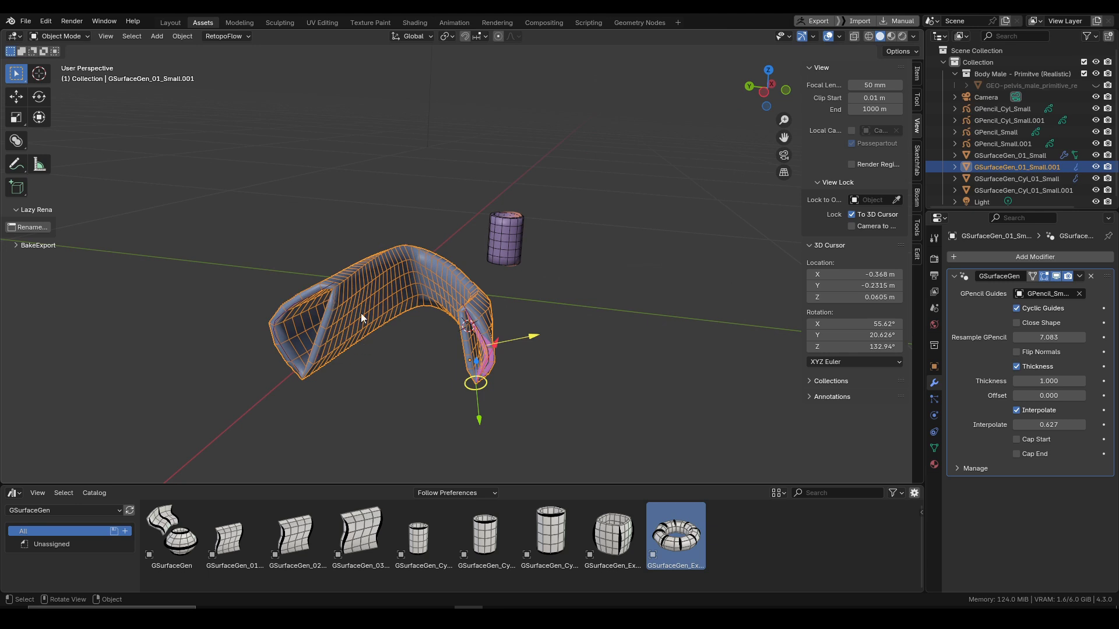
Step: Inspect the cyclic surface with viewport overlays hidden and shown again, and try its Cap Start option
{"action": "middle_click_drag", "start_coordinate": [505, 329], "coordinate": [548, 327]}
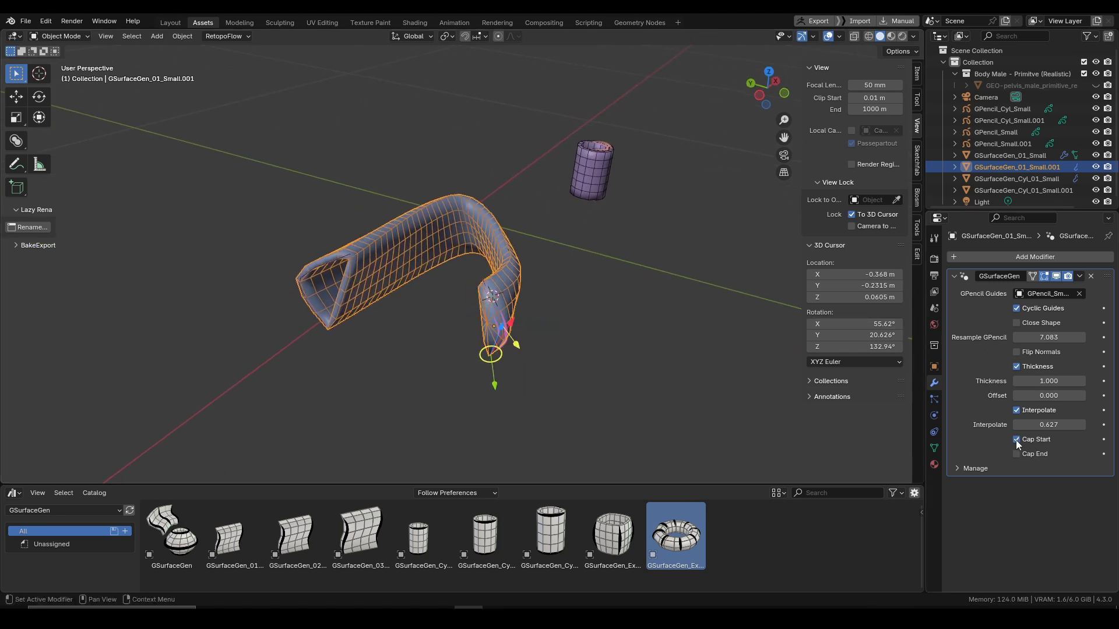
{"action": "key", "text": "shift+alt+z"}
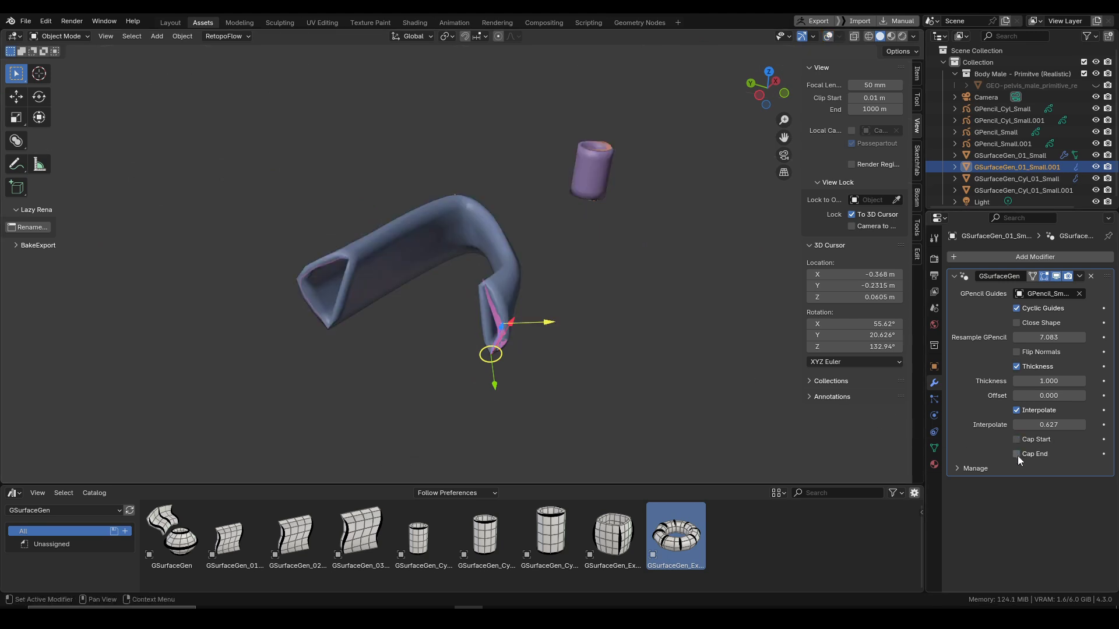
{"action": "key", "text": "shift+alt+z"}
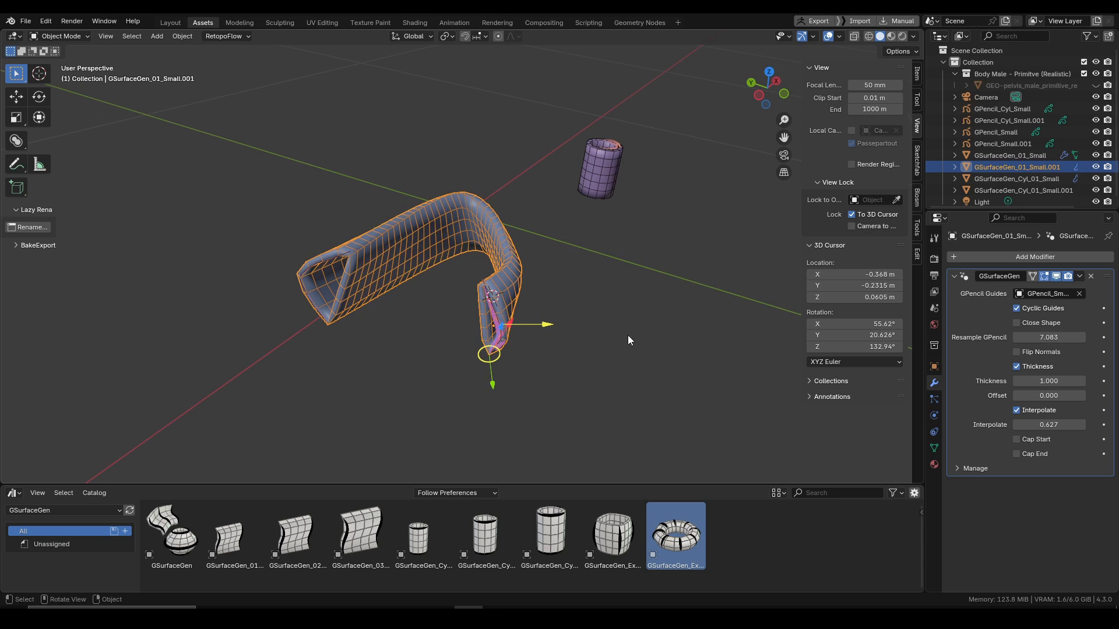
Step: Turn off Cyclic Guides and turn on Close Shape for the U-shaped surface
{"action": "left_click", "coordinate": [1017, 308]}
{"action": "left_click", "coordinate": [1017, 323]}
{"action": "middle_click_drag", "start_coordinate": [502, 300], "coordinate": [598, 291]}
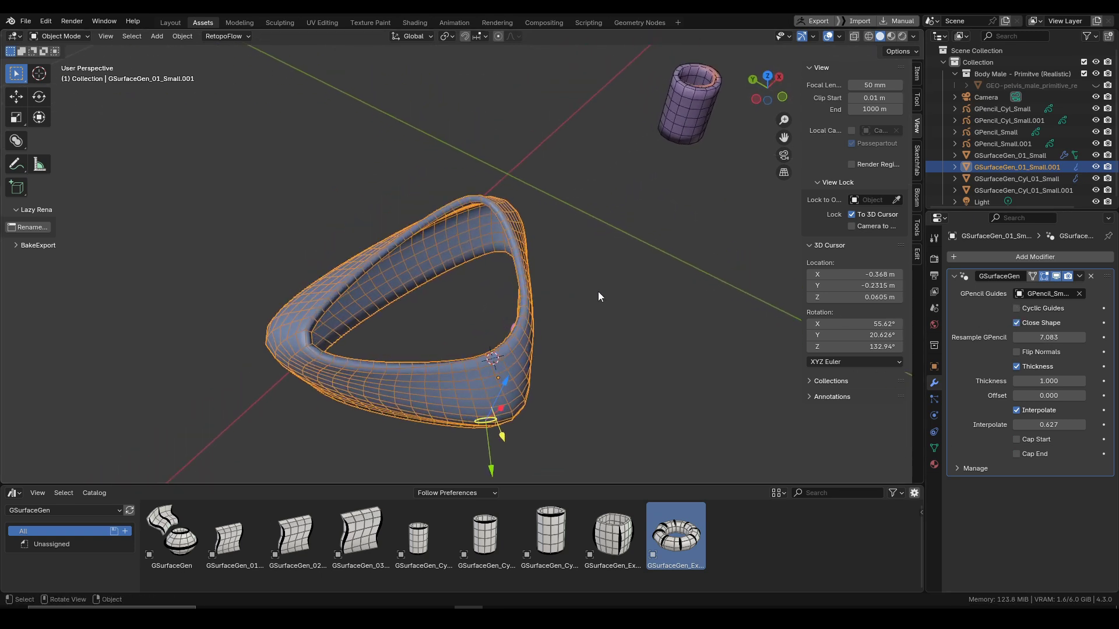
Step: Toggle Cap Start and Cap End on and off one after the other to compare the capped openings
{"action": "left_click", "coordinate": [1017, 439]}
{"action": "left_click", "coordinate": [1016, 441]}
{"action": "left_click", "coordinate": [1016, 454]}
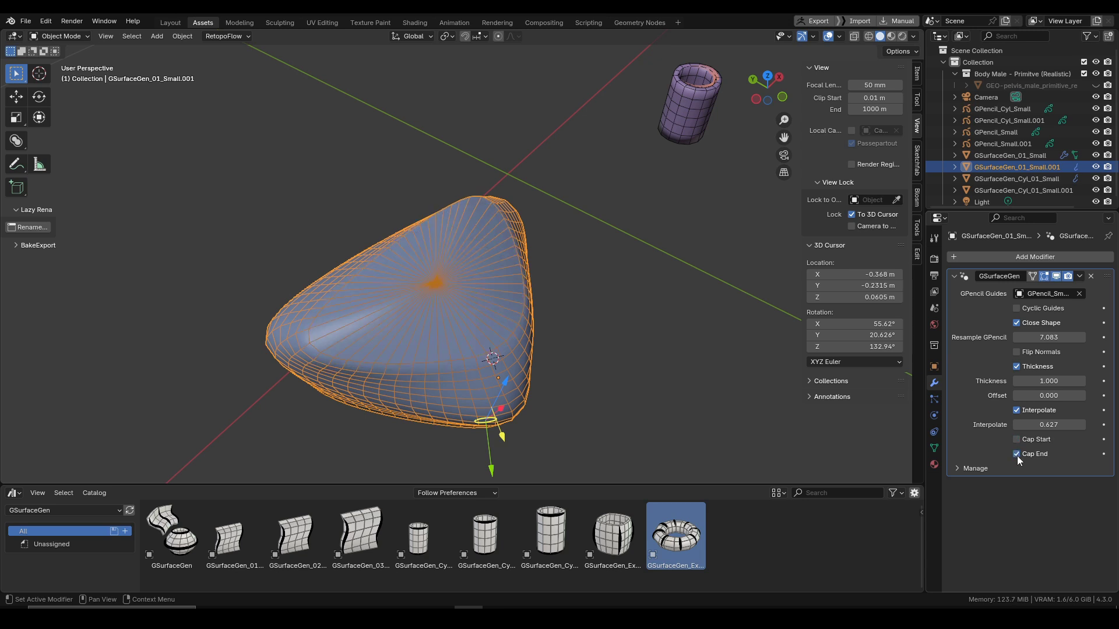
{"action": "left_click", "coordinate": [1017, 454]}
{"action": "middle_click_drag", "start_coordinate": [641, 402], "coordinate": [529, 345]}
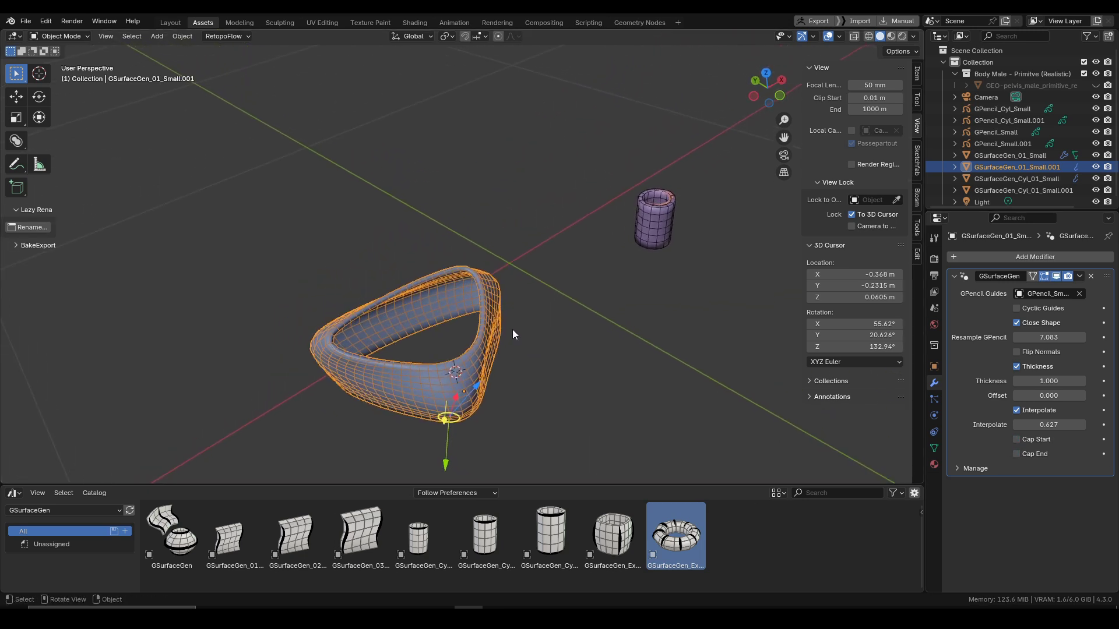
Step: Compare the closed surface with Interpolate off and on, and adjust the Interpolate amount to 0.648
{"action": "left_click", "coordinate": [1017, 411]}
{"action": "left_click", "coordinate": [1017, 411]}
{"action": "middle_click_drag", "start_coordinate": [551, 456], "coordinate": [472, 383]}
{"action": "scroll", "coordinate": [472, 383], "scroll_direction": "up", "scroll_amount": 4}
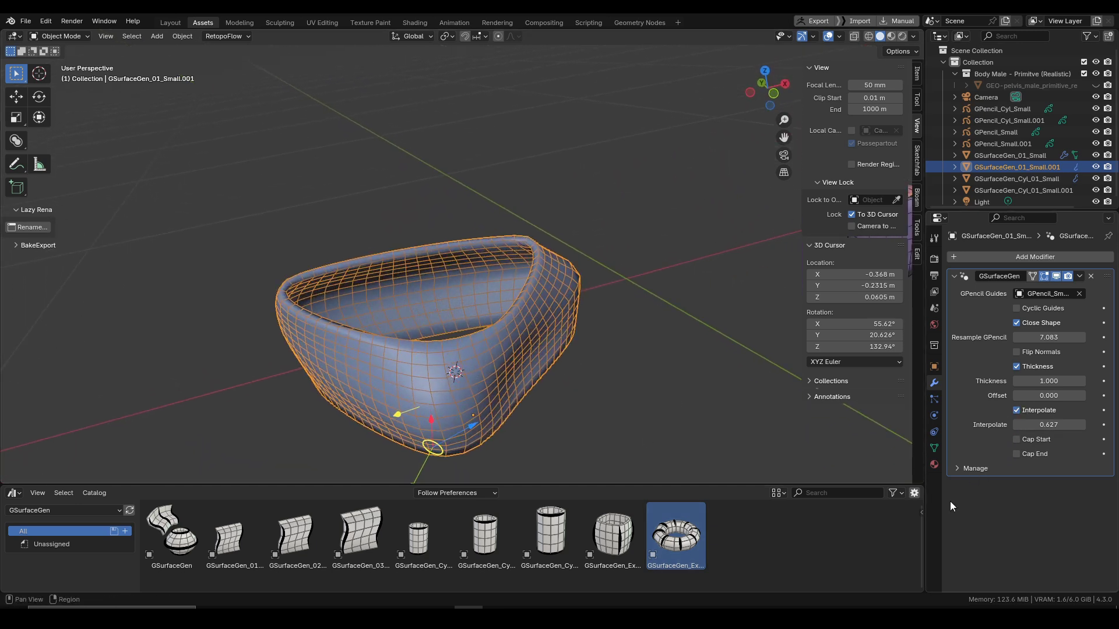
{"action": "left_click_drag", "start_coordinate": [1048, 424], "coordinate": [1067, 425]}
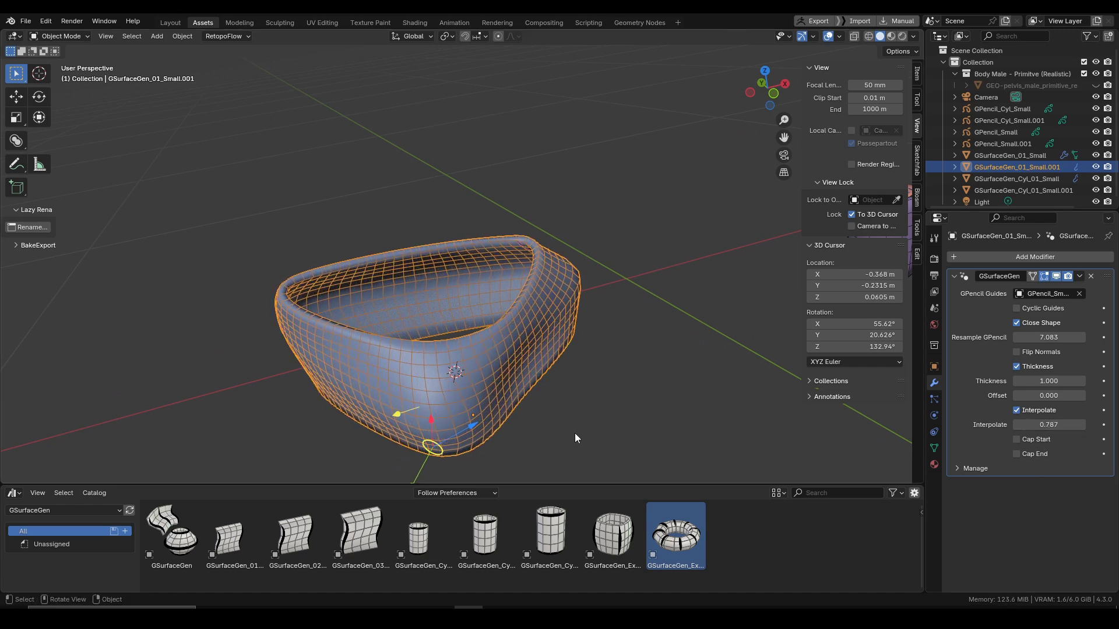
{"action": "key", "text": "ctrl+z"}
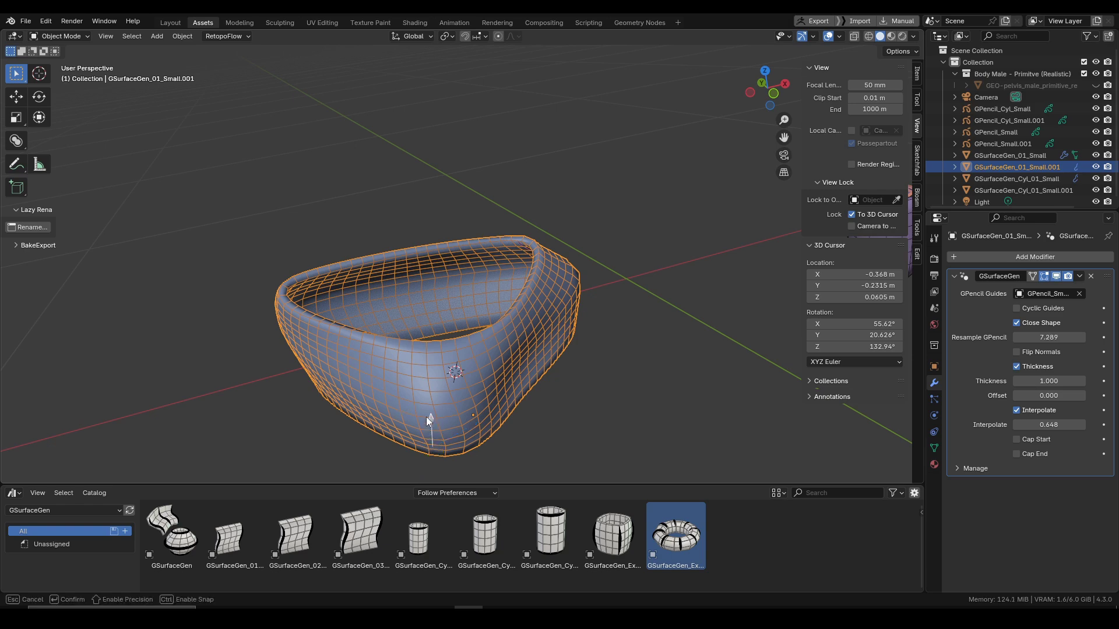
Step: Try different Resample GPencil values on the closed surface, ending at 7.497
{"action": "left_click_drag", "start_coordinate": [425, 418], "coordinate": [541, 406]}
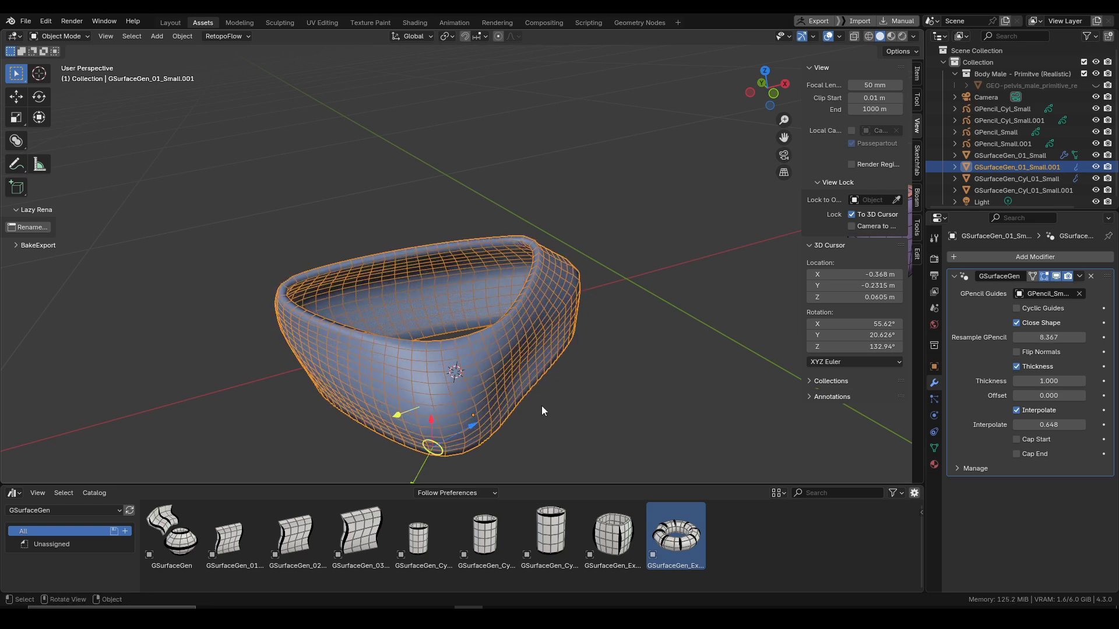
{"action": "left_click_drag", "start_coordinate": [1043, 338], "coordinate": [1084, 338]}
{"action": "middle_click_drag", "start_coordinate": [518, 433], "coordinate": [501, 401]}
Step: Adjust the thickness Offset of the closed surface to 0.035 and inspect the wall from several angles
{"action": "left_click_drag", "start_coordinate": [1056, 392], "coordinate": [1069, 392]}
{"action": "middle_click_drag", "start_coordinate": [422, 395], "coordinate": [408, 395]}
{"action": "mouse_move", "coordinate": [379, 373]}
{"action": "left_mouse_down"}
{"action": "mouse_move", "coordinate": [340, 378]}
{"action": "mouse_move", "coordinate": [400, 374]}
{"action": "mouse_move", "coordinate": [367, 383]}
{"action": "mouse_move", "coordinate": [378, 380]}
{"action": "left_mouse_up"}
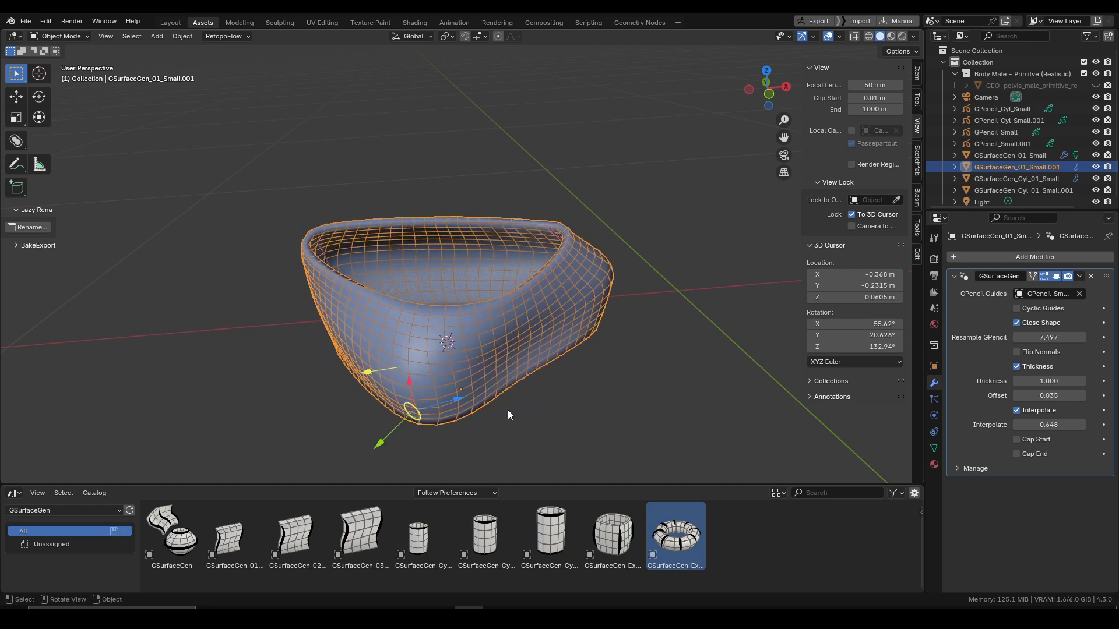
{"action": "middle_click_drag", "start_coordinate": [509, 411], "coordinate": [668, 334]}
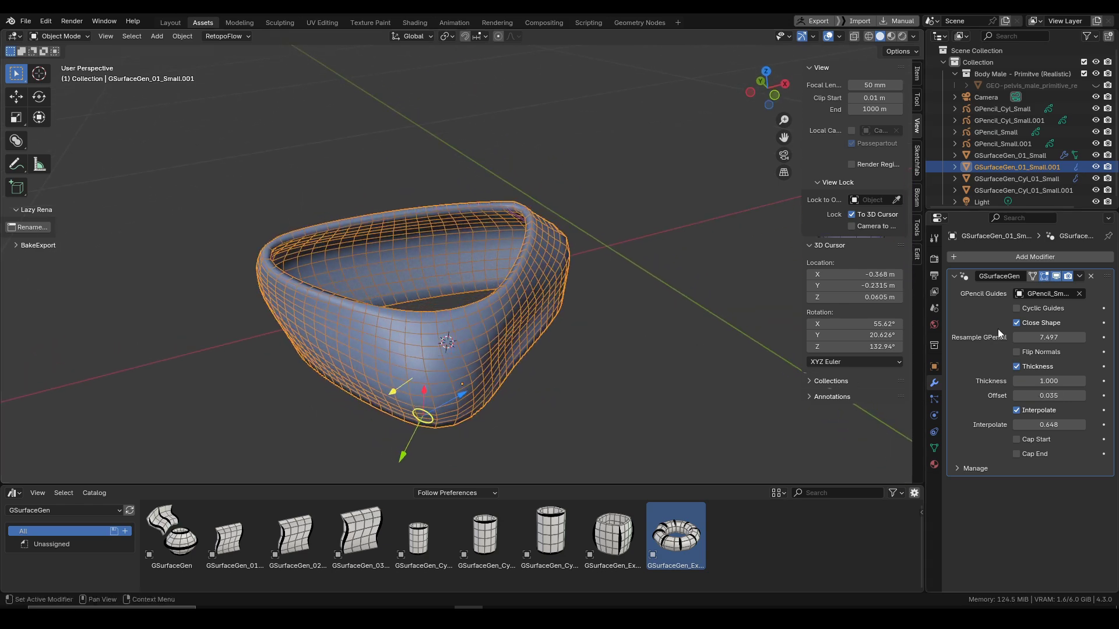
Step: Toggle Flip Normals on and off for the closed surface to compare its direction
{"action": "left_click", "coordinate": [1018, 352]}
{"action": "left_click", "coordinate": [1019, 352]}
{"action": "left_click_drag", "start_coordinate": [431, 418], "coordinate": [606, 452]}
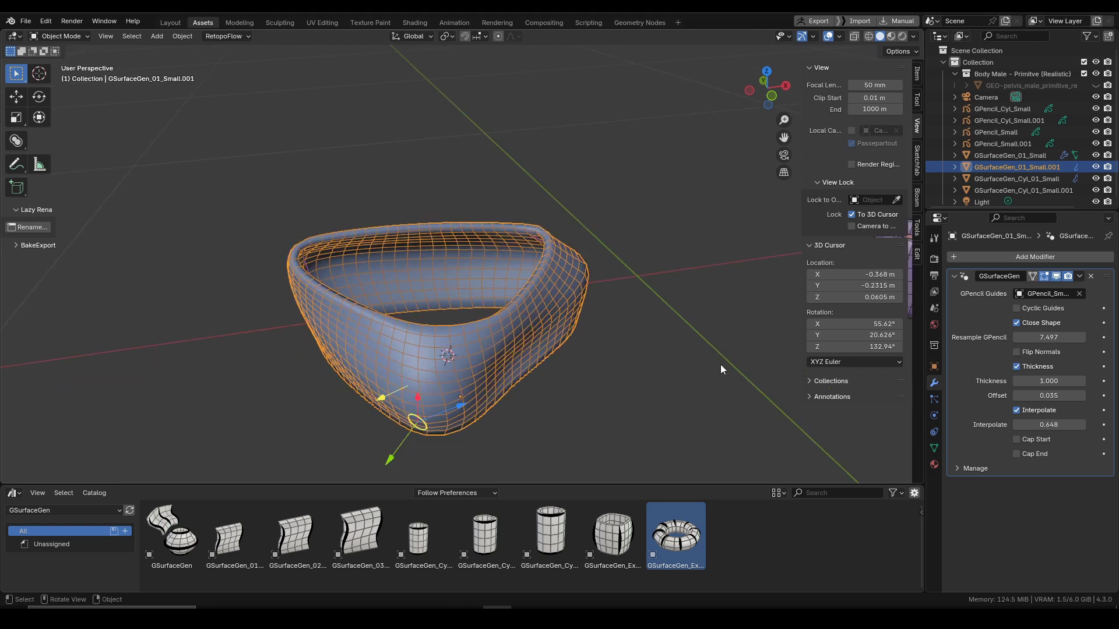
Step: Show the male body model and place the 3D cursor on the chest panel
{"action": "left_click", "coordinate": [1096, 85]}
{"action": "middle_click_drag", "start_coordinate": [604, 276], "coordinate": [508, 371], "text": "shift"}
{"action": "right_click", "coordinate": [520, 167], "text": "shift"}
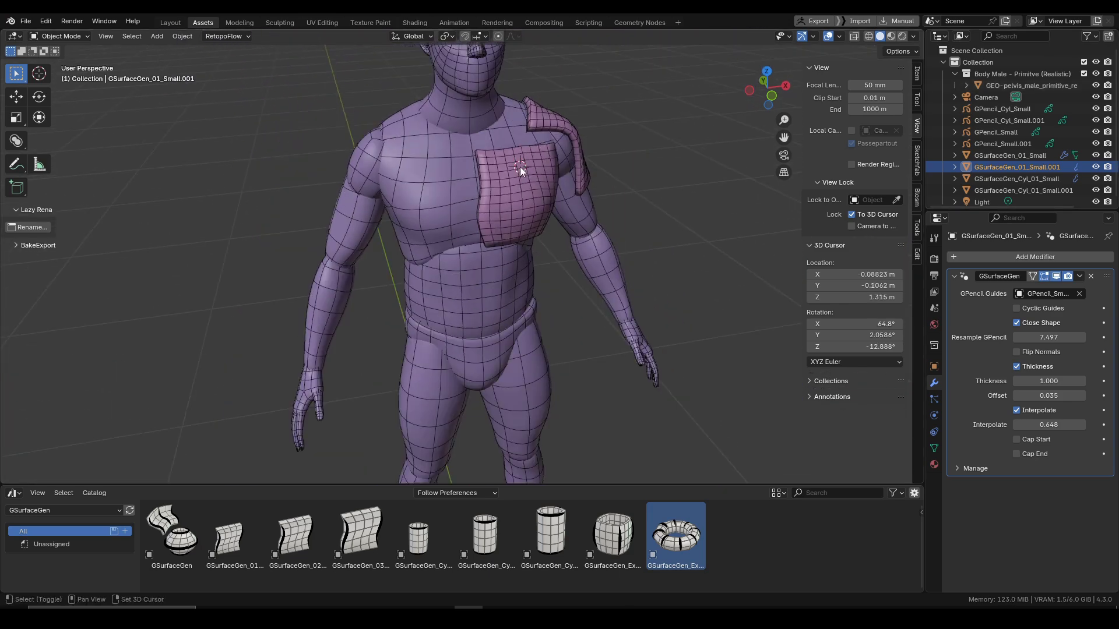
Step: Select the chest and shoulder surface and jump to the Grease Pencil object it uses as guides
{"action": "left_click", "coordinate": [512, 197]}
{"action": "middle_click_drag", "start_coordinate": [512, 197], "coordinate": [583, 231]}
{"action": "left_click", "coordinate": [575, 181]}
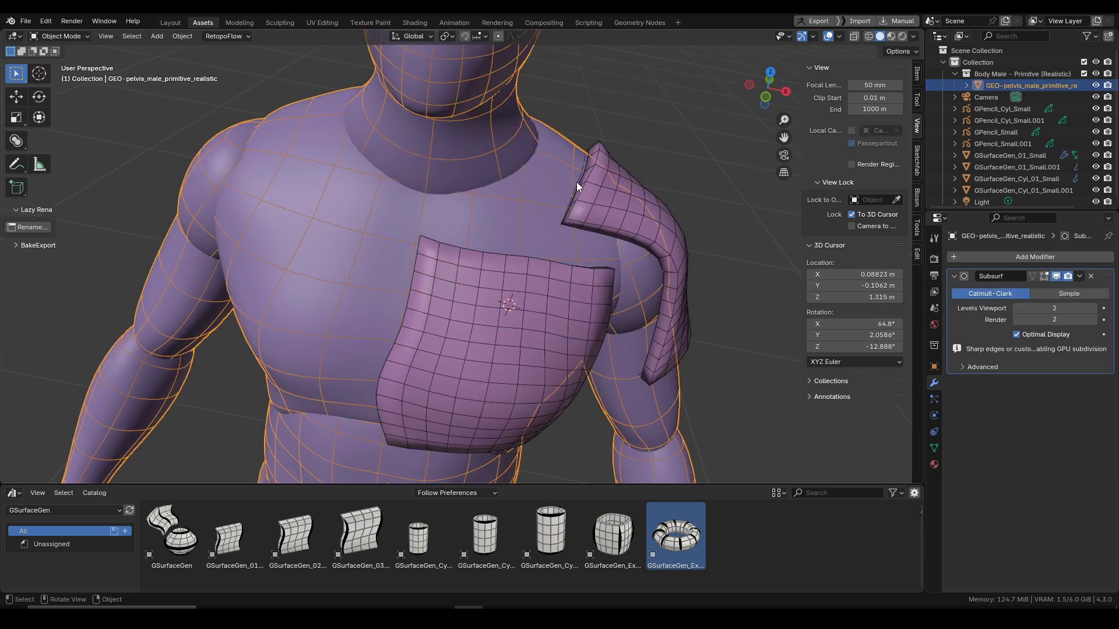
{"action": "left_click", "coordinate": [578, 183]}
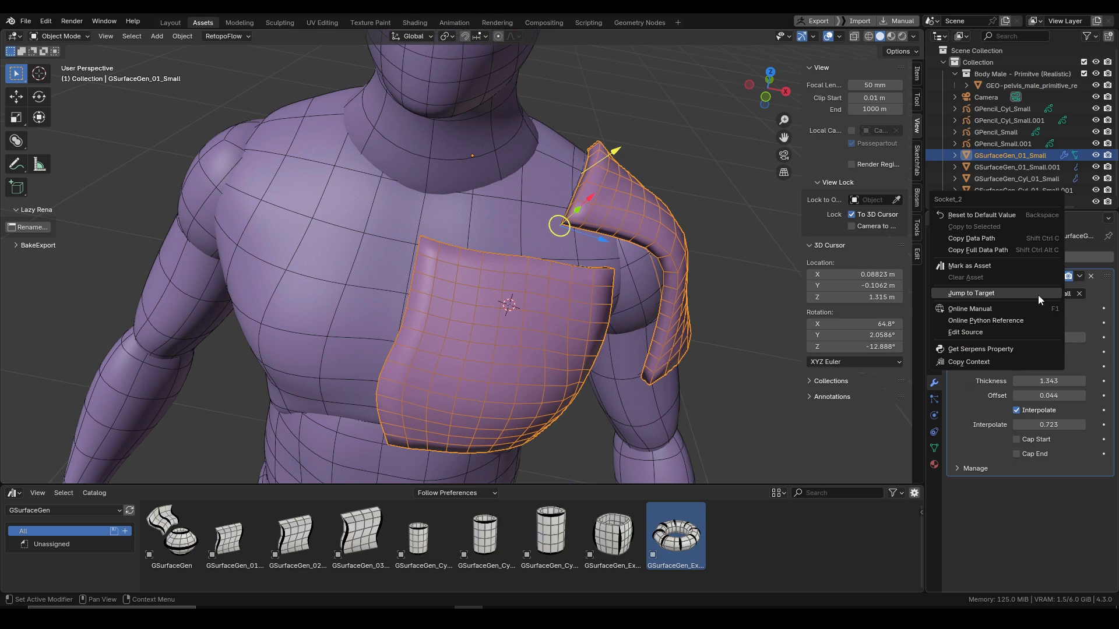
{"action": "left_click", "coordinate": [973, 293]}
Step: Enter Draw Mode on the GPencil_Small guides and add a new Grease Pencil layer
{"action": "middle_click_drag", "start_coordinate": [577, 286], "coordinate": [544, 291]}
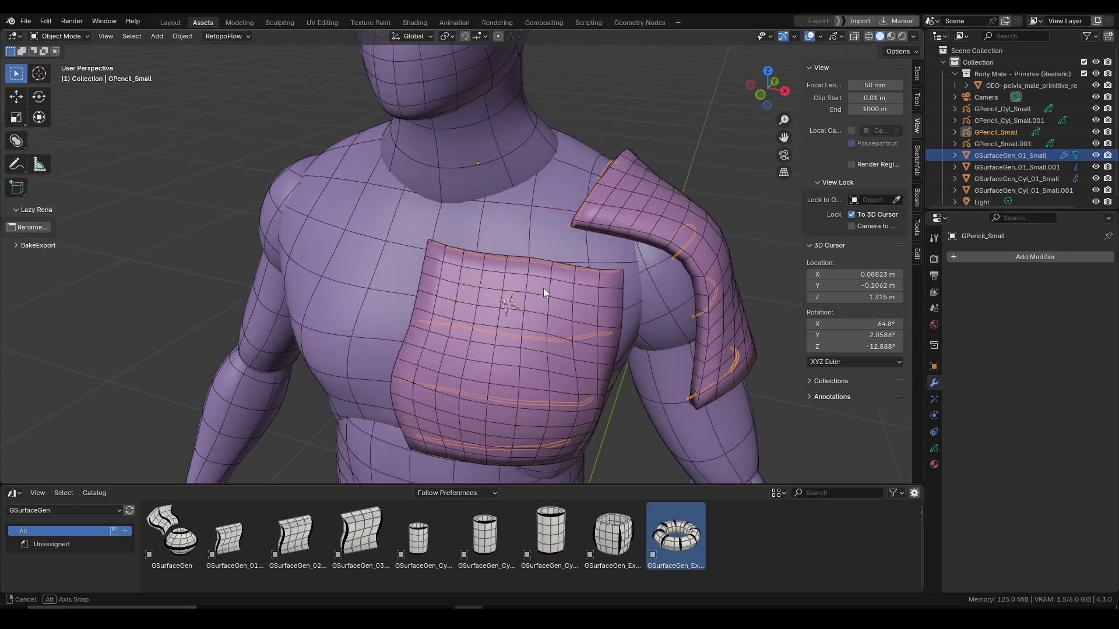
{"action": "mouse_move", "coordinate": [581, 347]}
{"action": "middle_mouse_down", "text": "shift"}
{"action": "mouse_move", "coordinate": [601, 287]}
{"action": "mouse_move", "coordinate": [613, 313]}
{"action": "middle_mouse_up", "text": "shift"}
{"action": "key", "text": "ctrl+Tab"}
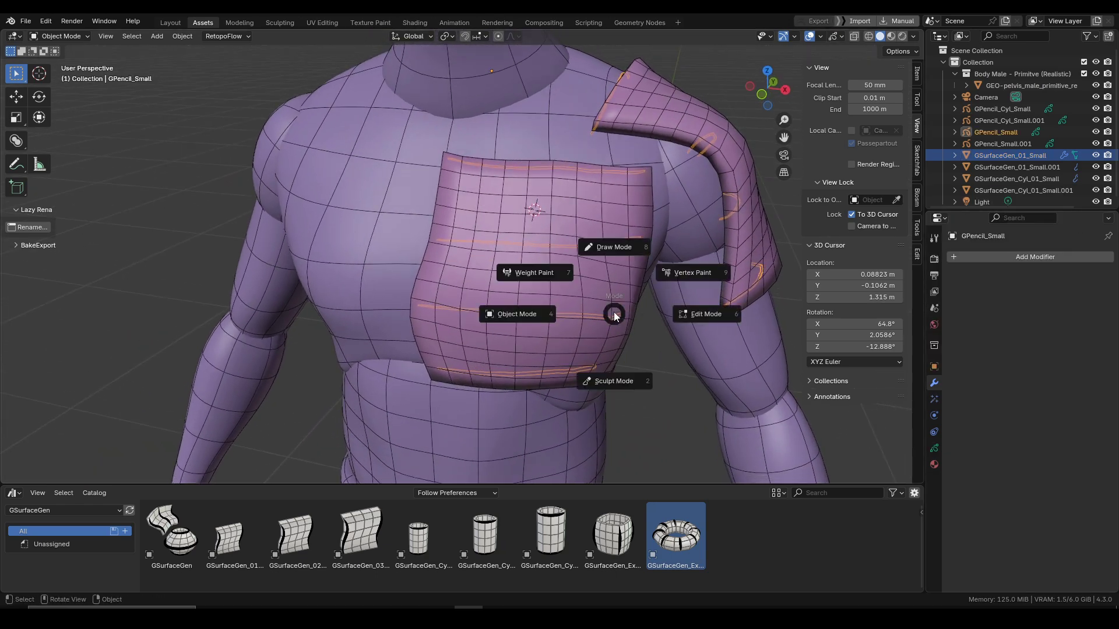
{"action": "left_click", "coordinate": [611, 252]}
{"action": "scroll", "coordinate": [545, 256], "scroll_direction": "down", "scroll_amount": 5}
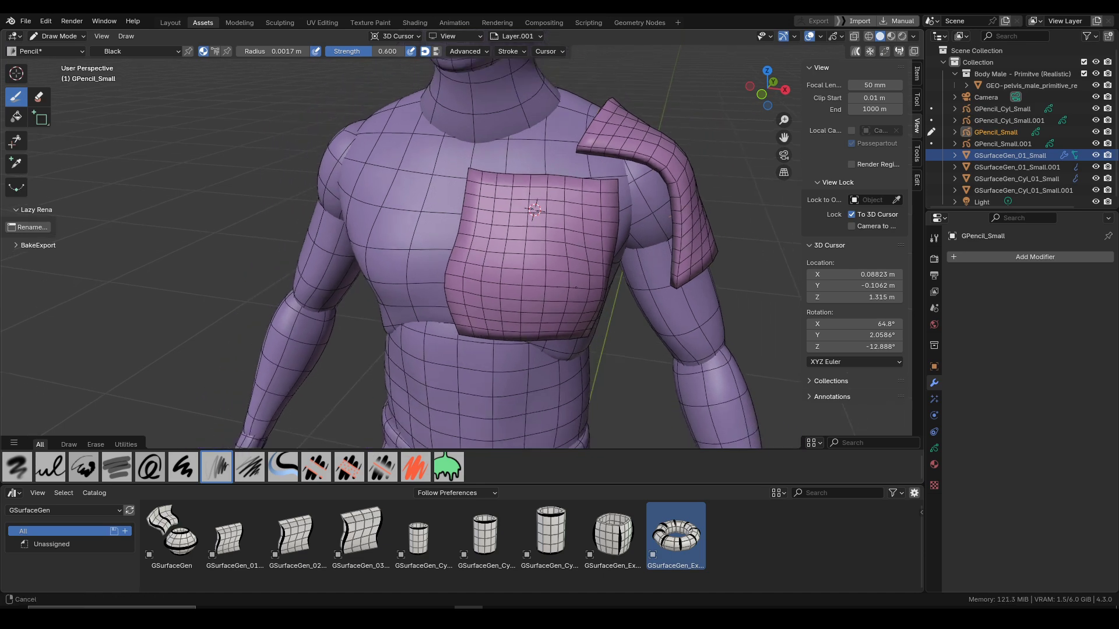
{"action": "scroll", "coordinate": [548, 260], "scroll_direction": "up", "scroll_amount": 3}
{"action": "scroll", "coordinate": [548, 260], "scroll_direction": "up", "scroll_amount": 2}
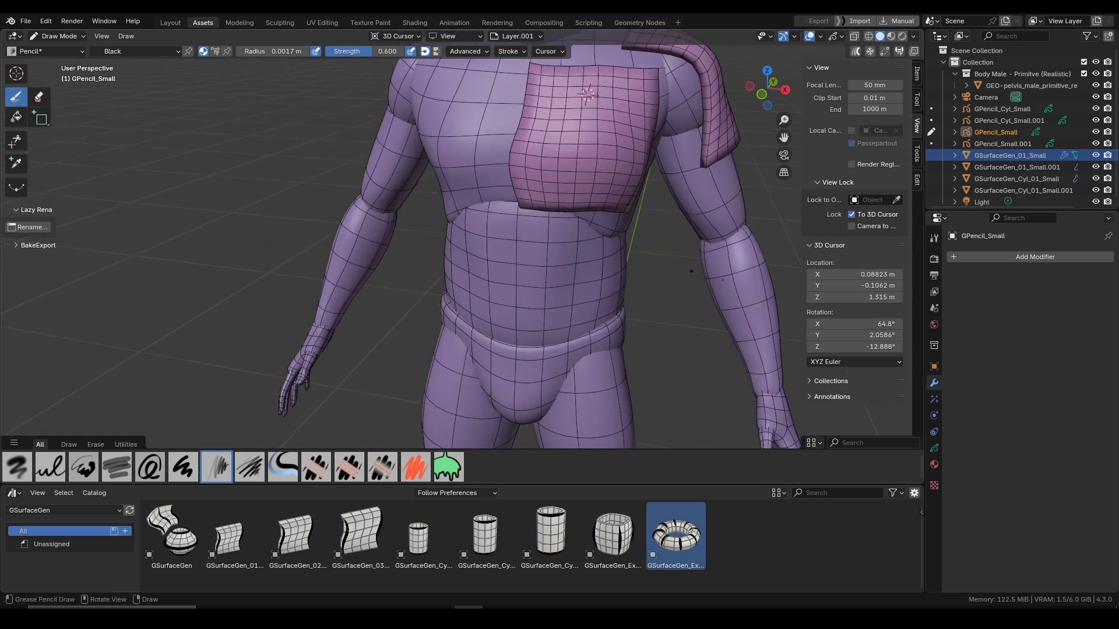
{"action": "left_click", "coordinate": [934, 448]}
{"action": "left_click", "coordinate": [1103, 299]}
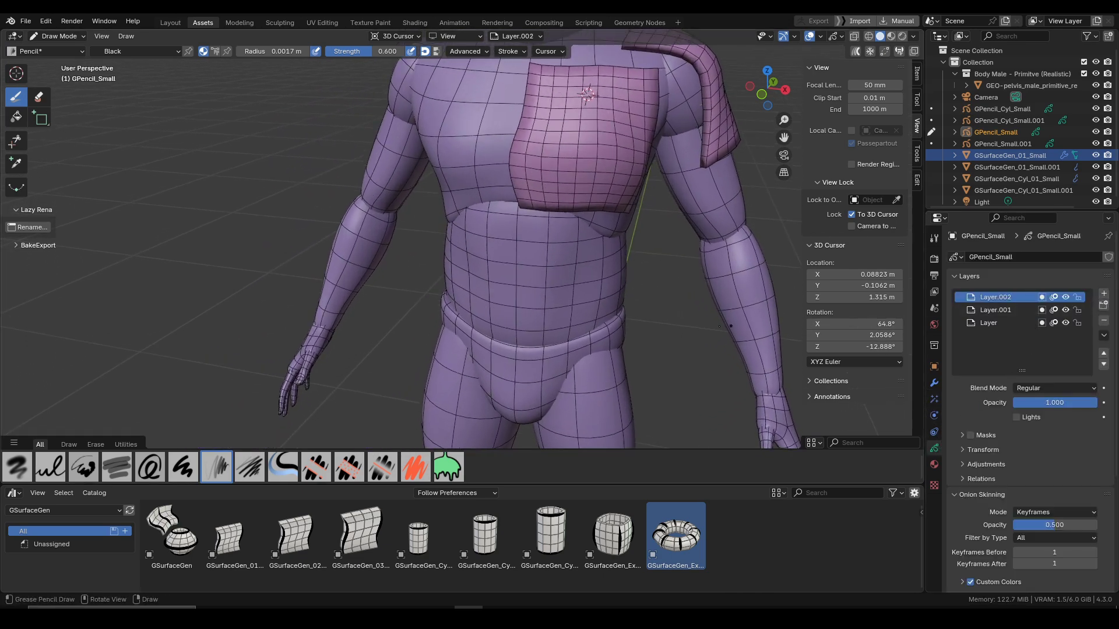
Step: Try drawing three guide strokes across the abdomen with 3D Cursor placement, and undo them
{"action": "scroll", "coordinate": [539, 293], "scroll_direction": "up", "scroll_amount": 1}
{"action": "left_click_drag", "start_coordinate": [514, 269], "coordinate": [584, 273]}
{"action": "left_click_drag", "start_coordinate": [507, 291], "coordinate": [585, 291]}
{"action": "left_click_drag", "start_coordinate": [504, 314], "coordinate": [593, 312]}
{"action": "mouse_move", "coordinate": [582, 320]}
{"action": "middle_mouse_down"}
{"action": "mouse_move", "coordinate": [472, 314]}
{"action": "mouse_move", "coordinate": [538, 319]}
{"action": "middle_mouse_up"}
{"action": "key", "text": "ctrl+z"}
{"action": "key", "text": "ctrl+z"}
{"action": "key", "text": "ctrl+z"}
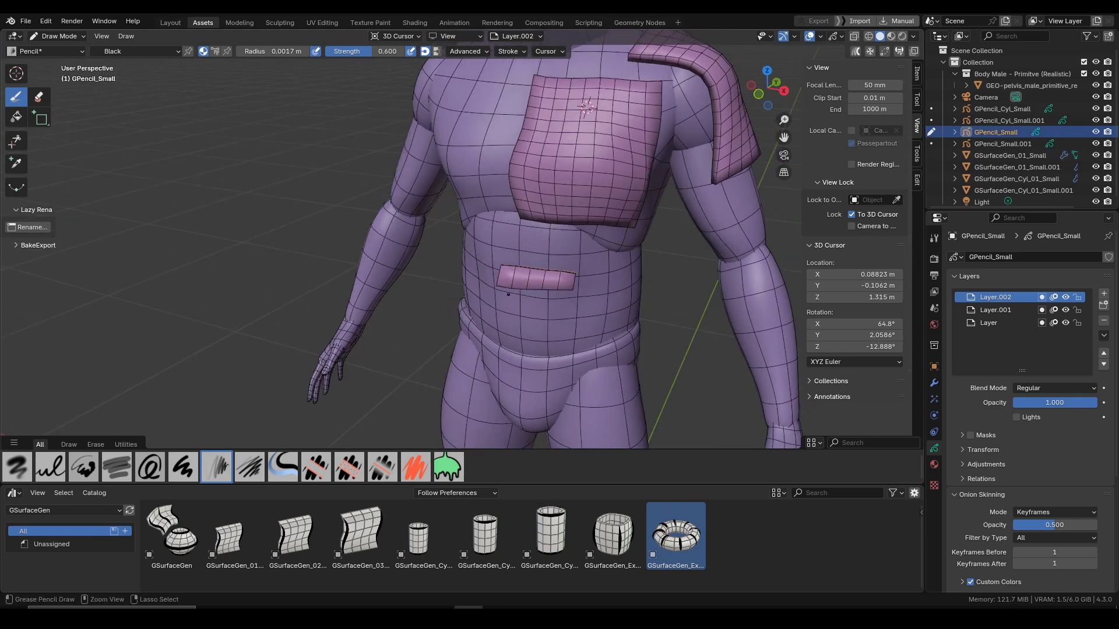
Step: Set stroke placement to Surface, draw three trial guide strokes across the abdomen, and undo them
{"action": "left_click", "coordinate": [408, 36]}
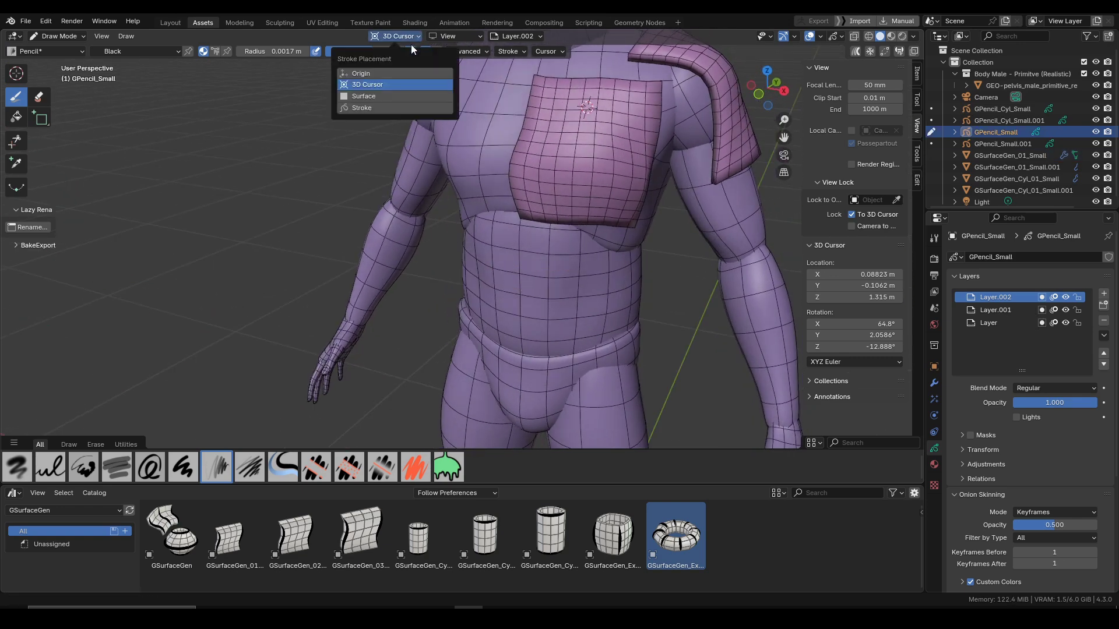
{"action": "left_click", "coordinate": [368, 95]}
{"action": "middle_click_drag", "start_coordinate": [501, 268], "coordinate": [524, 271]}
{"action": "left_click_drag", "start_coordinate": [524, 271], "coordinate": [594, 277]}
{"action": "left_click_drag", "start_coordinate": [521, 302], "coordinate": [598, 300]}
{"action": "left_click_drag", "start_coordinate": [518, 334], "coordinate": [595, 332]}
{"action": "key", "text": "ctrl+z"}
{"action": "key", "text": "ctrl+z"}
{"action": "key", "text": "ctrl+z"}
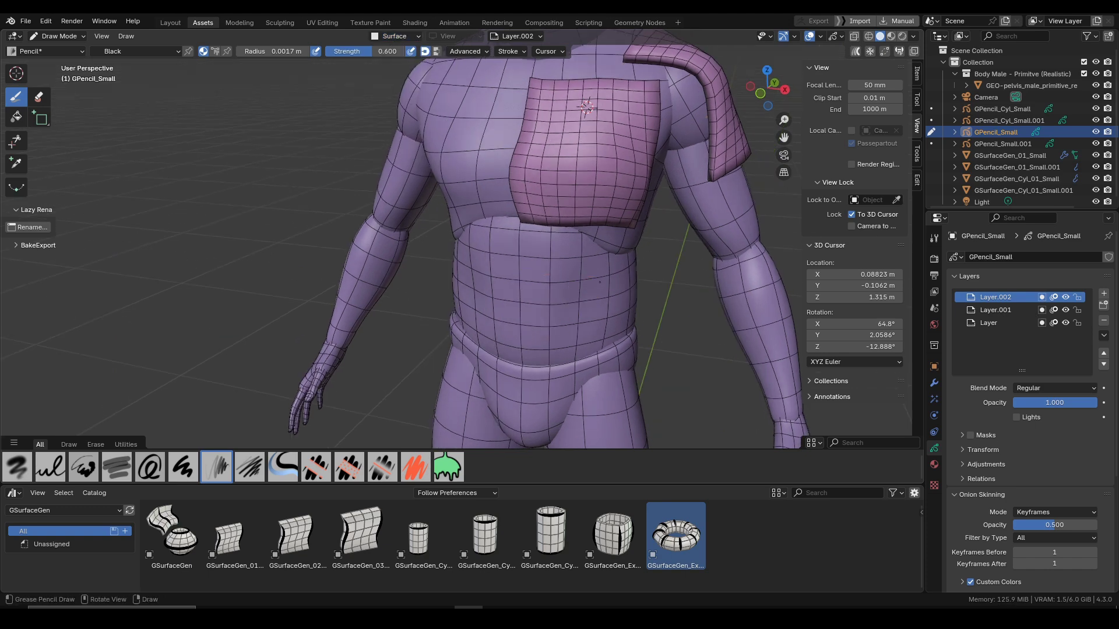
Step: Redraw three horizontal guide strokes across the abdomen, check them in local view, and return to Object Mode
{"action": "middle_click_drag", "start_coordinate": [550, 341], "coordinate": [609, 334]}
{"action": "key", "text": "KP_Divide"}
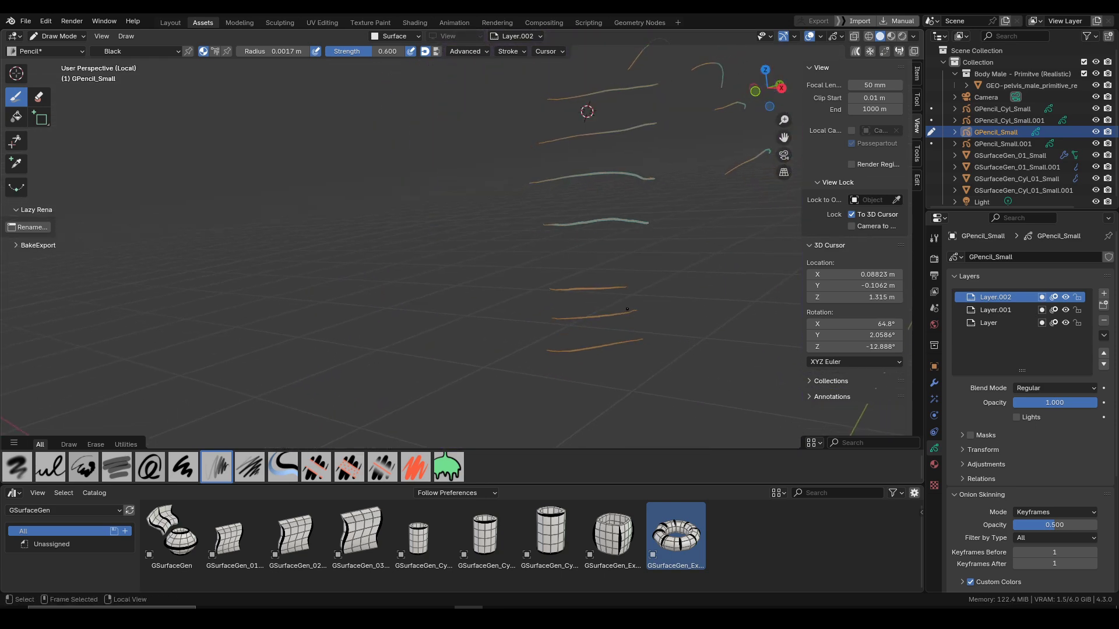
{"action": "key", "text": "KP_Divide"}
{"action": "key", "text": "ctrl+Tab"}
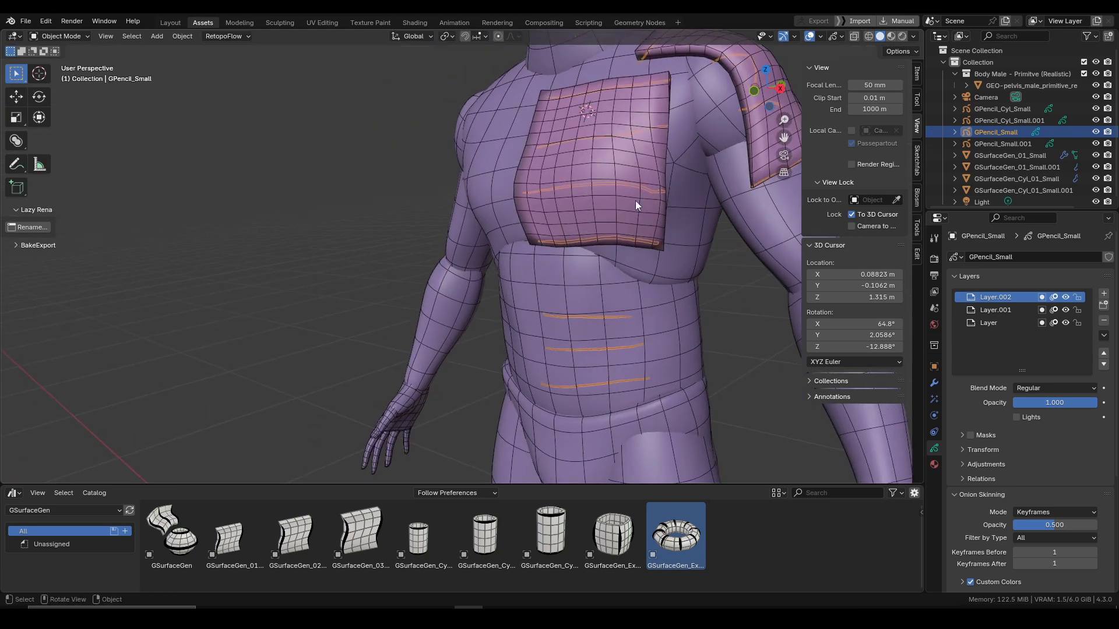
Step: Select the generated chest and abdomen surface and examine it isolated in local view
{"action": "left_click", "coordinate": [635, 199]}
{"action": "key", "text": "KP_Divide"}
{"action": "middle_click_drag", "start_coordinate": [632, 243], "coordinate": [632, 306]}
{"action": "key", "text": "KP_Divide"}
Step: Toggle Flip Normals on and off in the surface's GSurfaceGen modifier to compare the chest, shoulder and abdomen panels
{"action": "left_click", "coordinate": [934, 382]}
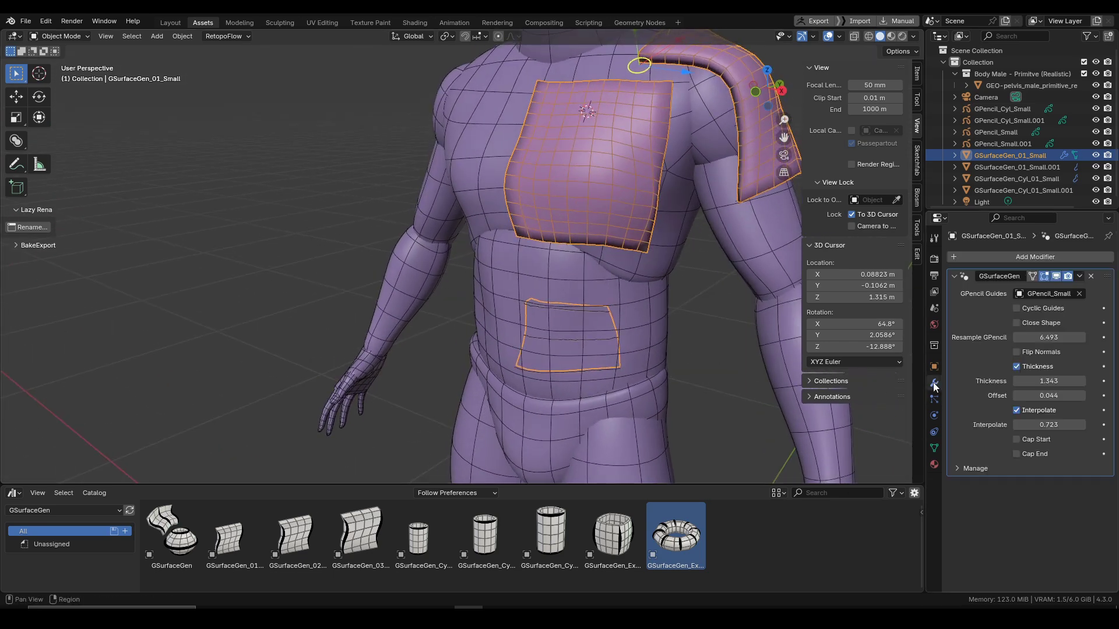
{"action": "left_click", "coordinate": [1018, 352]}
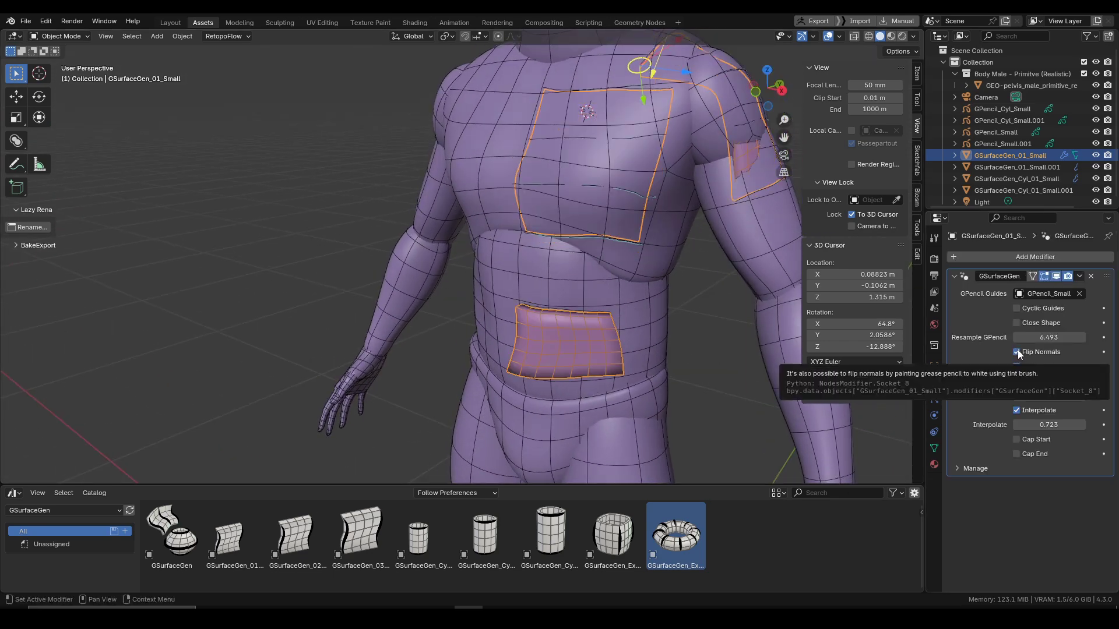
{"action": "left_click", "coordinate": [1018, 351]}
{"action": "left_click", "coordinate": [1017, 352]}
{"action": "left_click", "coordinate": [1018, 352]}
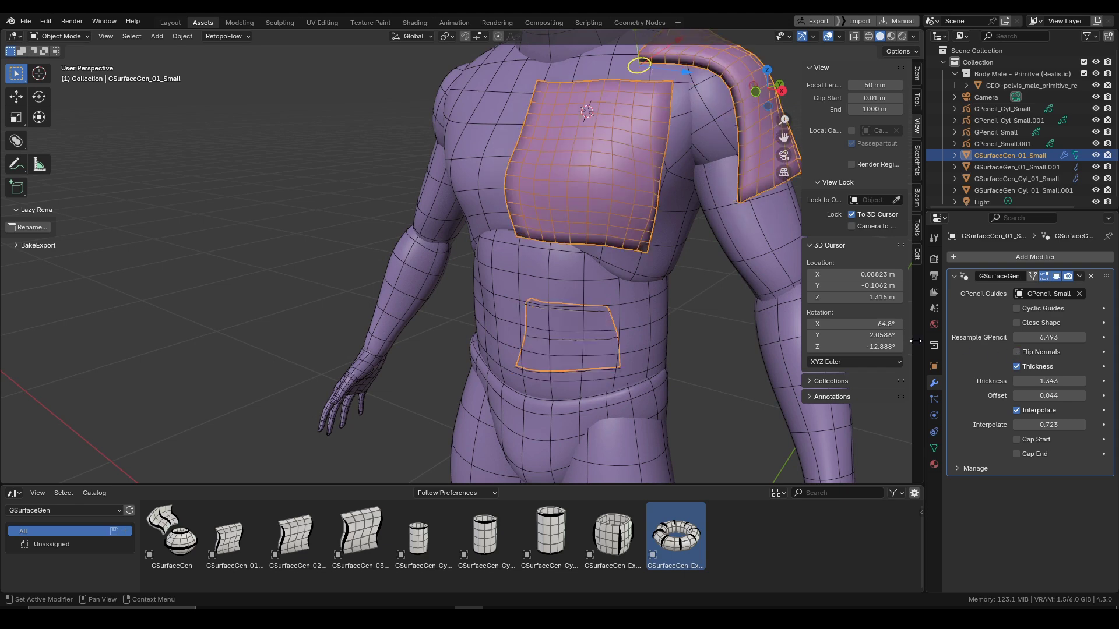
{"action": "mouse_move", "coordinate": [588, 362]}
{"action": "middle_mouse_down"}
{"action": "mouse_move", "coordinate": [611, 338]}
{"action": "mouse_move", "coordinate": [796, 306]}
{"action": "middle_mouse_up"}
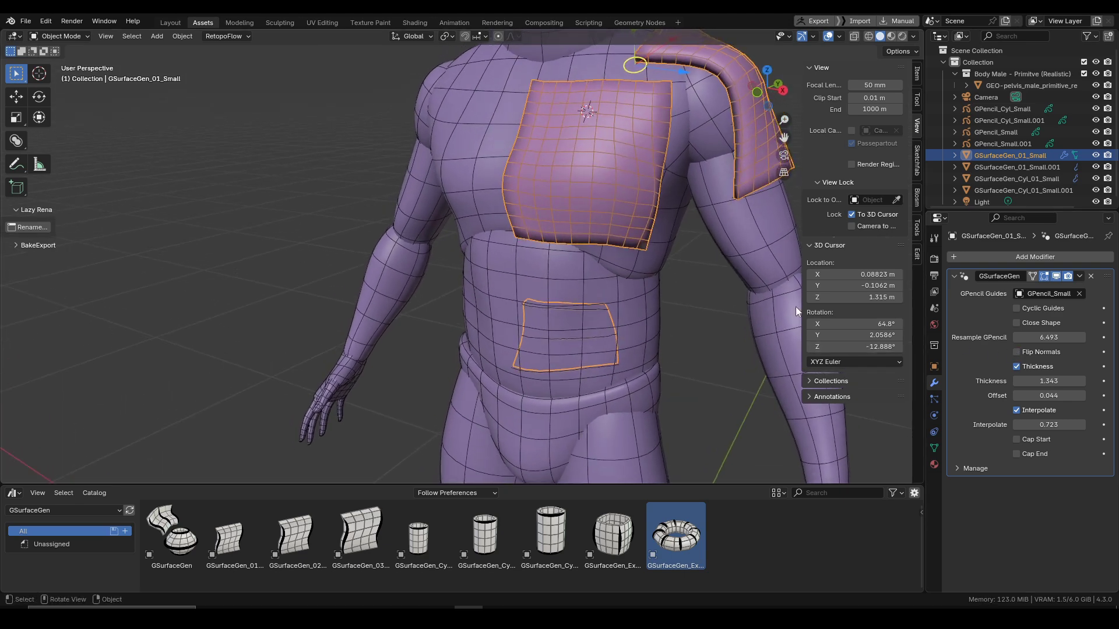
Step: Jump from the surface to its GPencil_Small guides and enter Draw Mode near the abdomen strokes
{"action": "right_click", "coordinate": [1031, 295]}
{"action": "left_click", "coordinate": [1024, 292]}
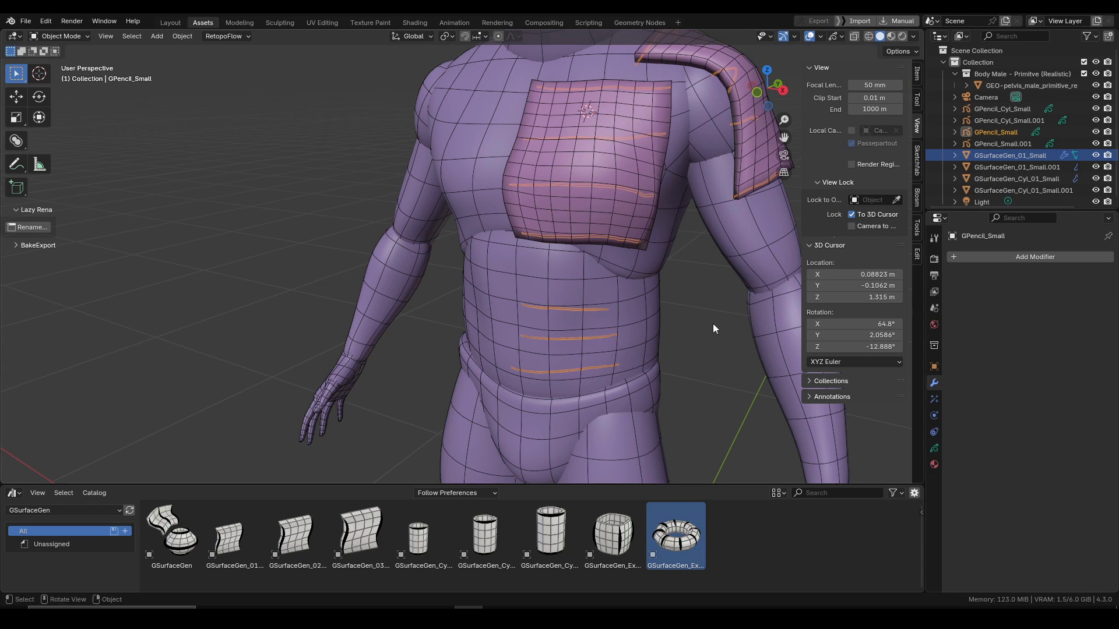
{"action": "middle_click_drag", "start_coordinate": [712, 323], "coordinate": [624, 320]}
{"action": "key", "text": "ctrl+Tab"}
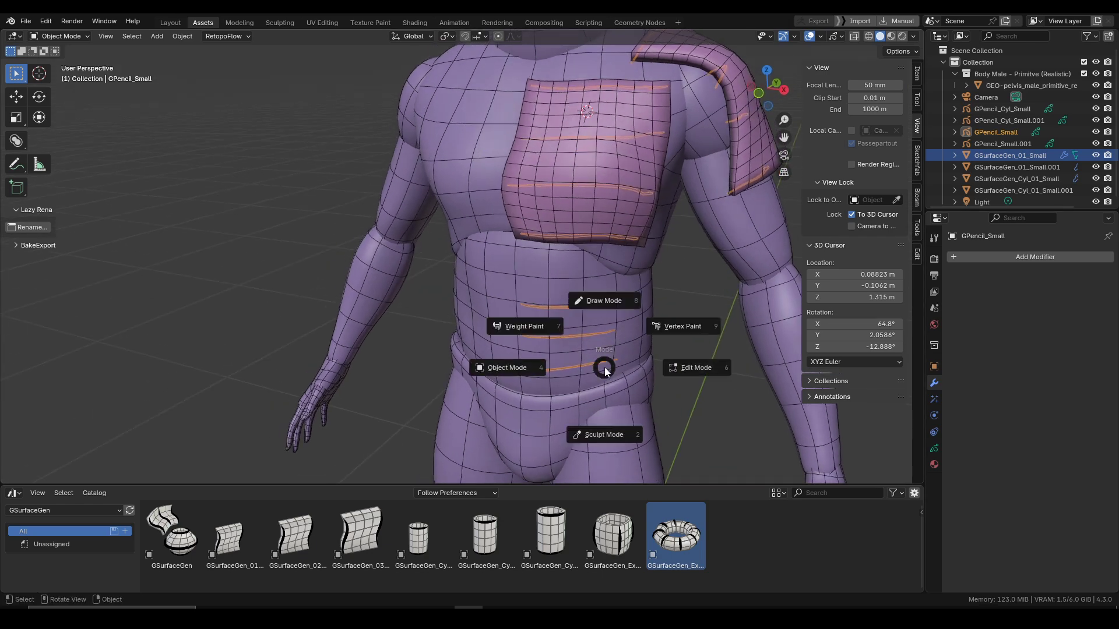
{"action": "left_click", "coordinate": [594, 319]}
{"action": "scroll", "coordinate": [582, 317], "scroll_direction": "up", "scroll_amount": 4}
{"action": "scroll", "coordinate": [583, 318], "scroll_direction": "down", "scroll_amount": 4}
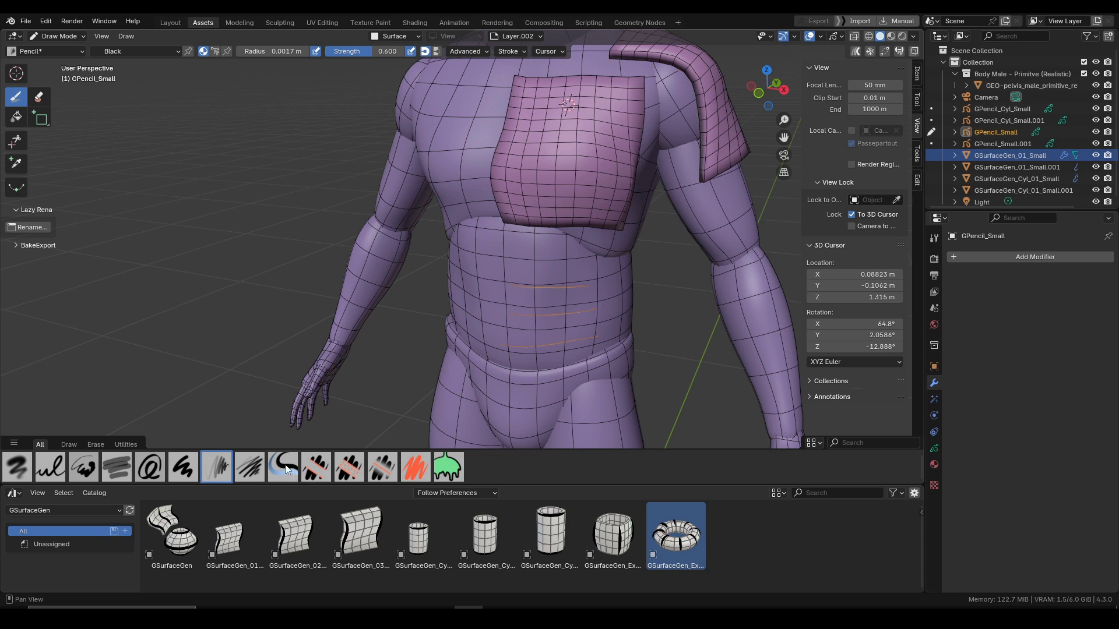
Step: Tint the three abdomen guide strokes white with the Tint brush
{"action": "left_click", "coordinate": [286, 470]}
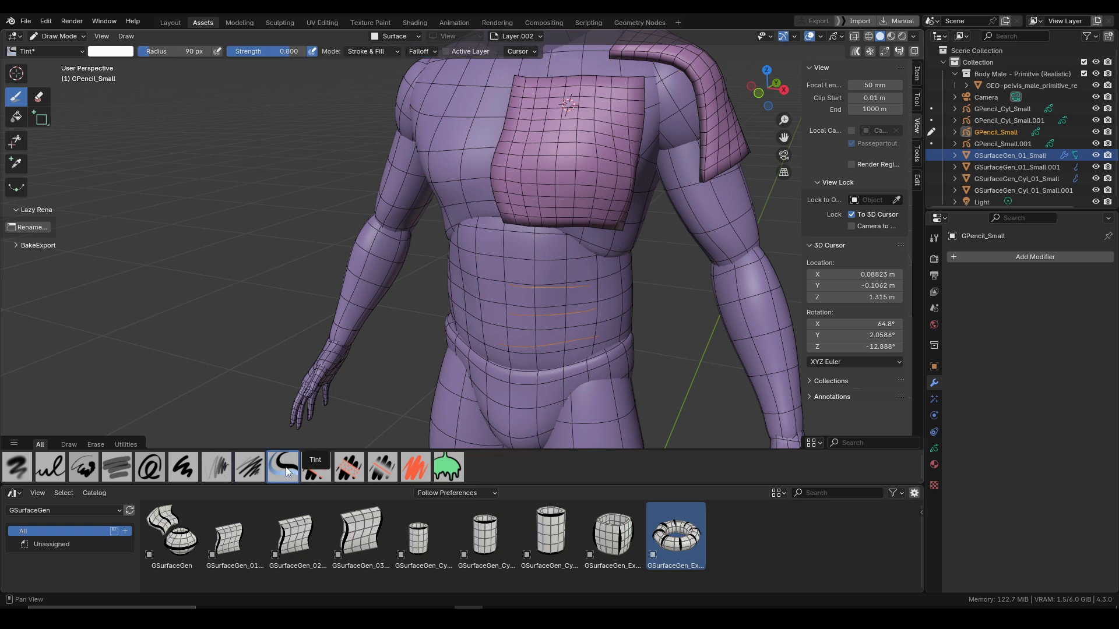
{"action": "left_click", "coordinate": [112, 56]}
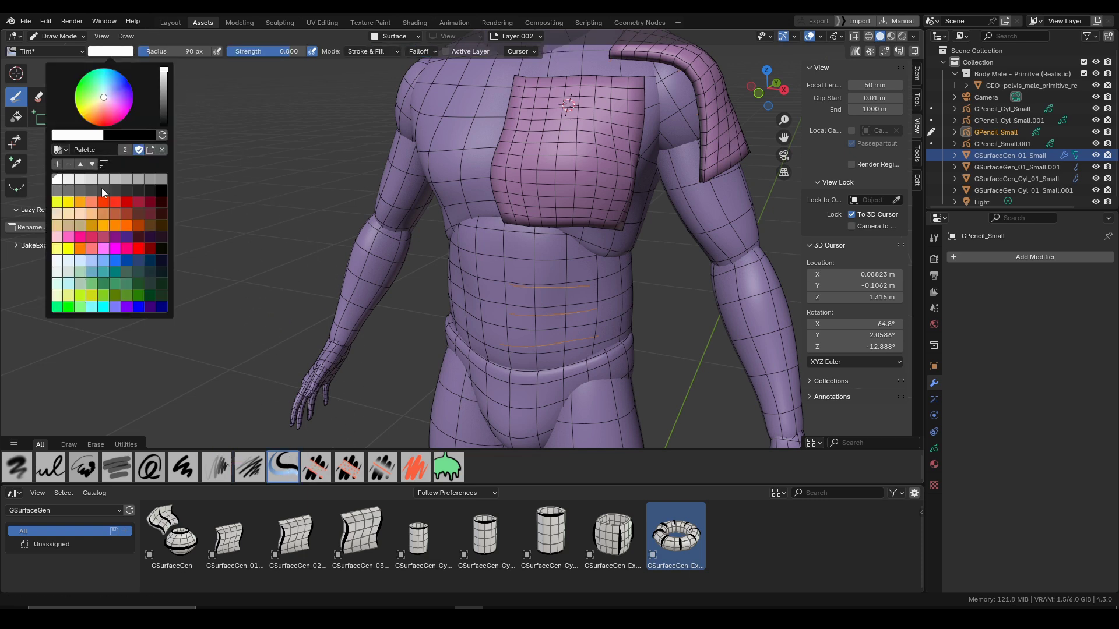
{"action": "mouse_move", "coordinate": [589, 355]}
{"action": "left_mouse_down"}
{"action": "mouse_move", "coordinate": [612, 374]}
{"action": "mouse_move", "coordinate": [494, 344]}
{"action": "mouse_move", "coordinate": [631, 309]}
{"action": "mouse_move", "coordinate": [473, 304]}
{"action": "left_mouse_up"}
{"action": "mouse_move", "coordinate": [599, 315]}
{"action": "middle_mouse_down"}
{"action": "mouse_move", "coordinate": [511, 308]}
{"action": "mouse_move", "coordinate": [625, 305]}
{"action": "middle_mouse_up"}
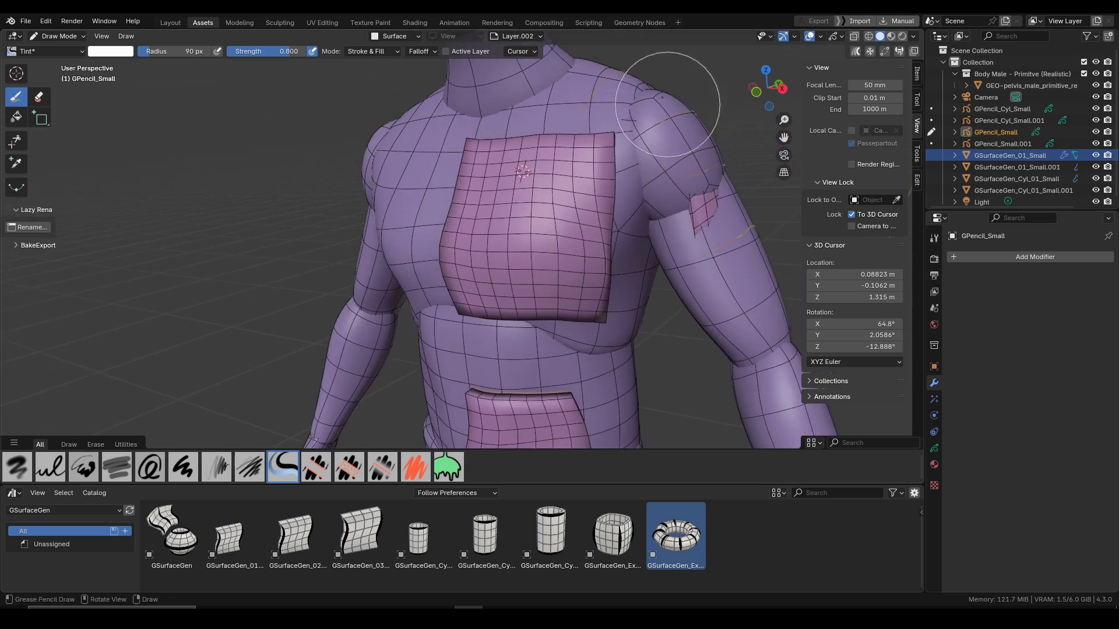
Step: Paint over the shoulder guide strokes with the white Tint brush, and return to Object Mode
{"action": "mouse_move", "coordinate": [608, 82]}
{"action": "left_mouse_down"}
{"action": "mouse_move", "coordinate": [667, 86]}
{"action": "mouse_move", "coordinate": [739, 259]}
{"action": "mouse_move", "coordinate": [651, 278]}
{"action": "left_mouse_up"}
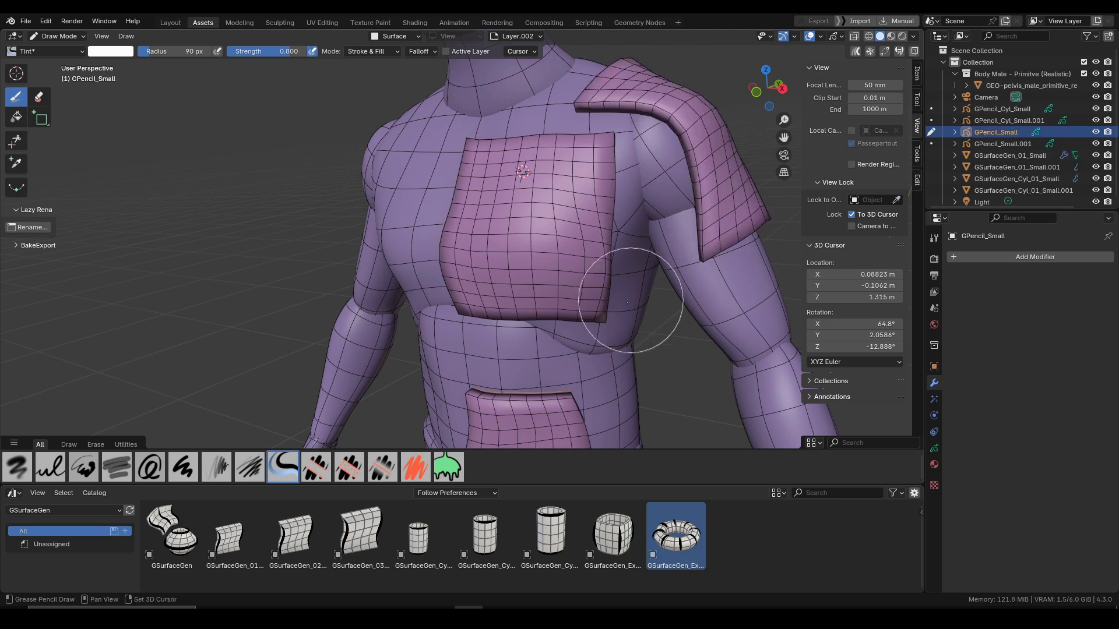
{"action": "middle_click_drag", "start_coordinate": [631, 301], "coordinate": [627, 257], "text": "shift"}
{"action": "mouse_move", "coordinate": [627, 256]}
{"action": "middle_mouse_down", "text": "ctrl"}
{"action": "mouse_move", "coordinate": [593, 272]}
{"action": "mouse_move", "coordinate": [557, 334]}
{"action": "middle_mouse_up", "text": "ctrl"}
{"action": "key", "text": "ctrl+Tab"}
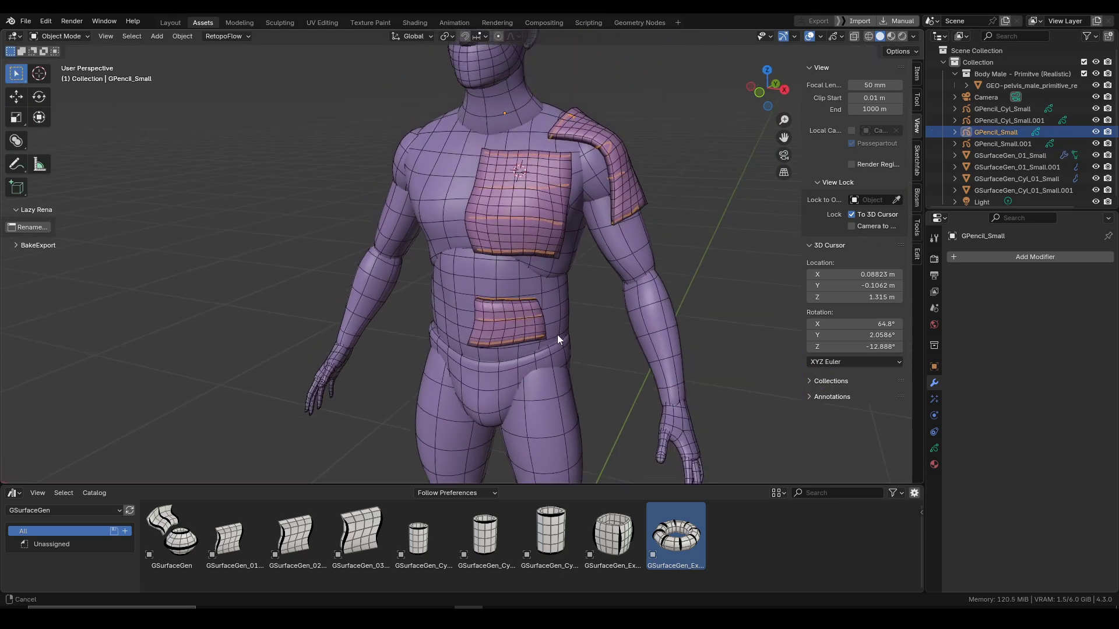
Step: Select the generated torso surface, jump to its GPencil_Small guides, and examine the layers in the guides' object data
{"action": "left_click", "coordinate": [568, 229]}
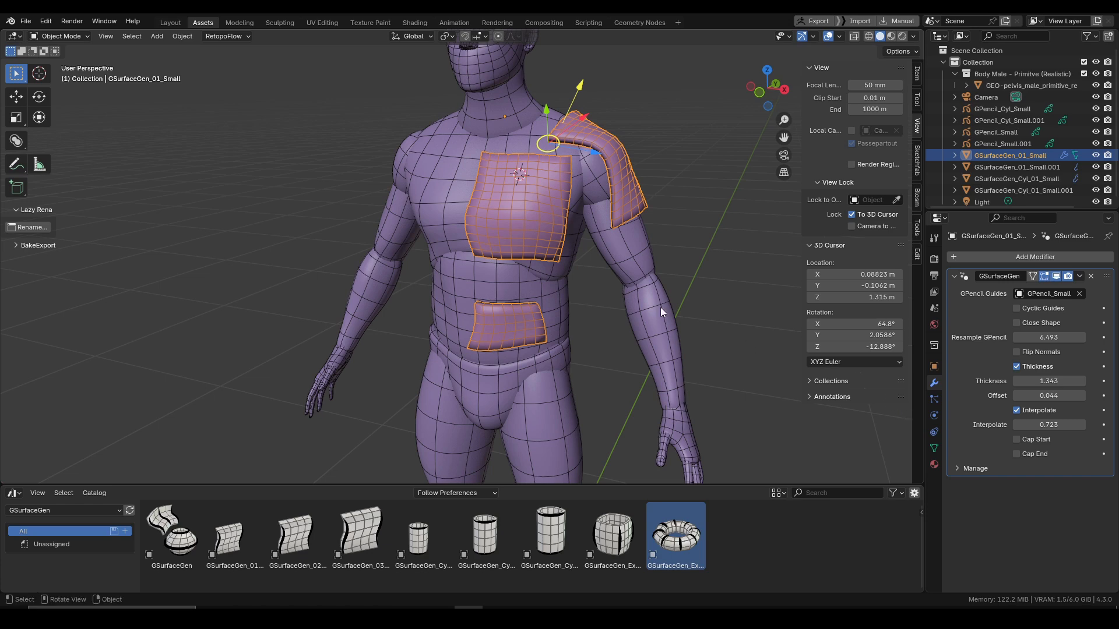
{"action": "middle_click_drag", "start_coordinate": [554, 152], "coordinate": [550, 140], "text": "ctrl"}
{"action": "middle_click_drag", "start_coordinate": [550, 141], "coordinate": [565, 193], "text": "shift"}
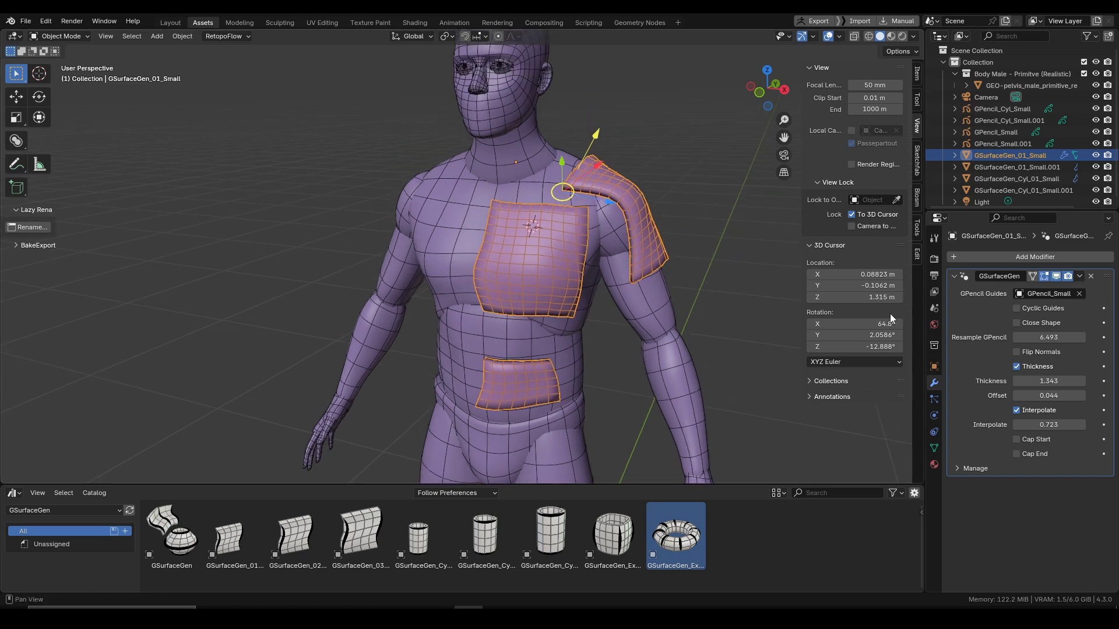
{"action": "right_click", "coordinate": [1025, 294]}
{"action": "left_click", "coordinate": [996, 296]}
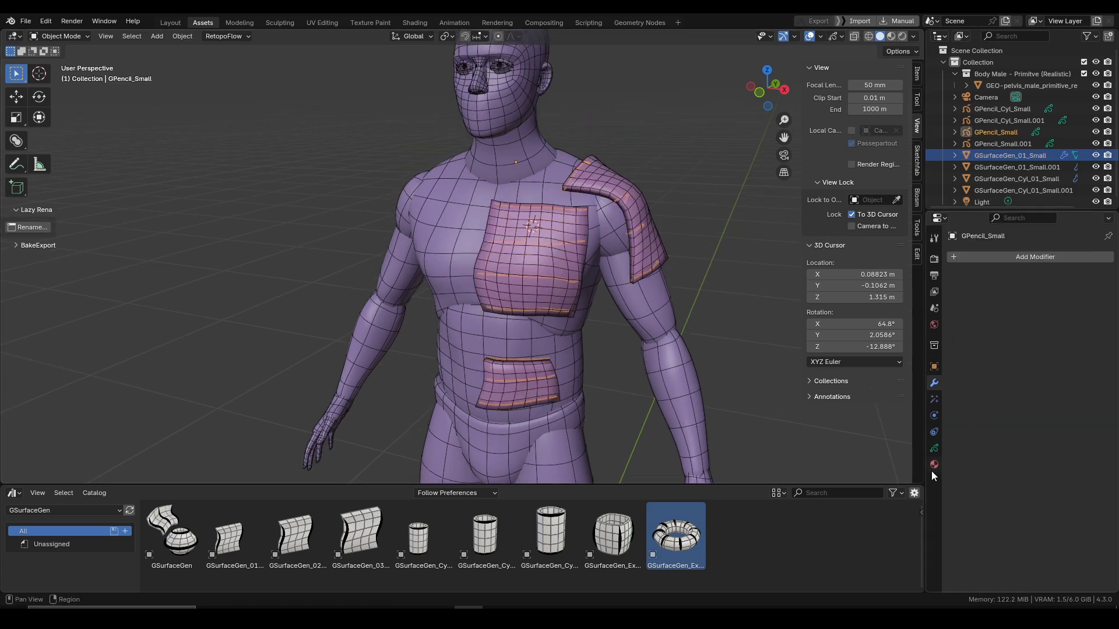
{"action": "left_click", "coordinate": [934, 448]}
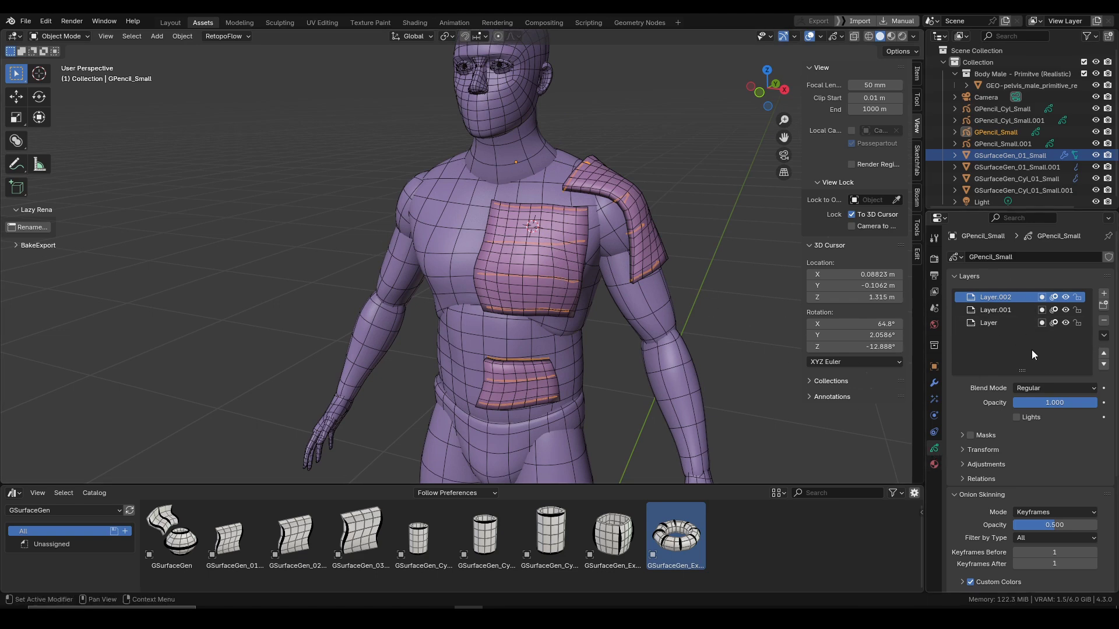
{"action": "middle_click_drag", "start_coordinate": [394, 397], "coordinate": [611, 377]}
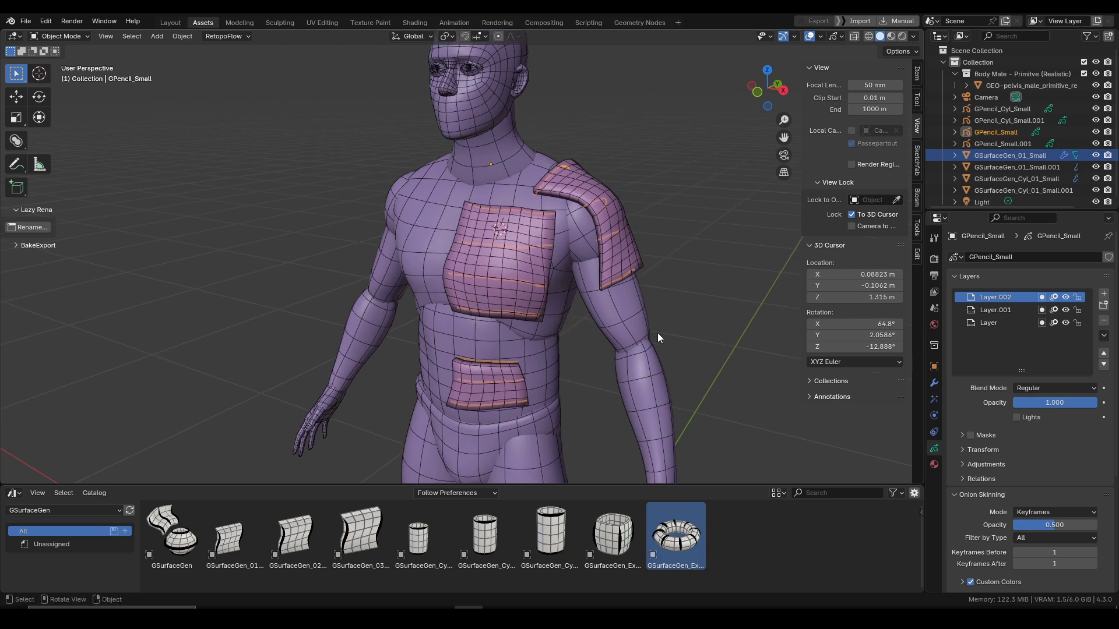
{"action": "middle_click_drag", "start_coordinate": [495, 326], "coordinate": [513, 326]}
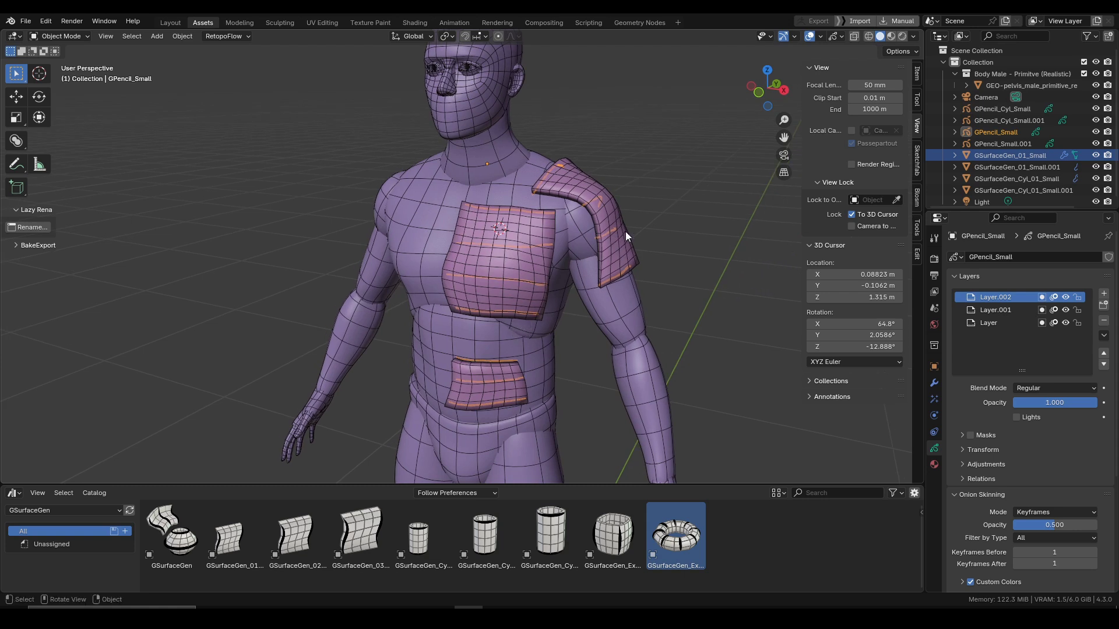
Step: Switch to the Layout workspace, enlarge the timeline and frame the GPencil_Small strokes on the torso
{"action": "key", "text": "ctrl+z"}
{"action": "key", "text": "ctrl+shift+z"}
{"action": "left_click", "coordinate": [168, 21]}
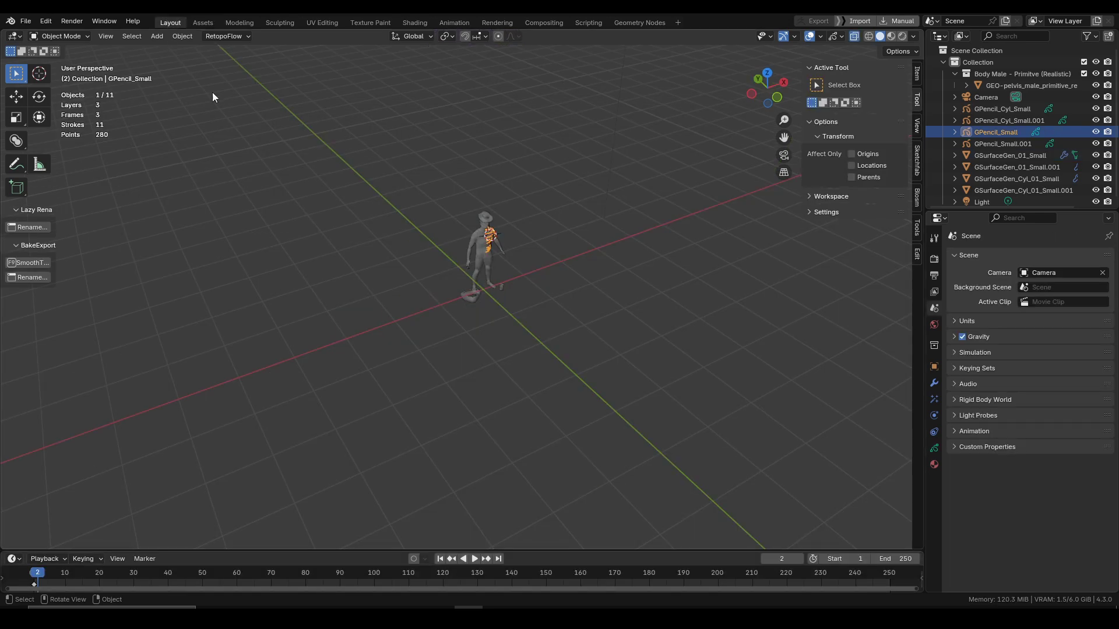
{"action": "middle_click_drag", "start_coordinate": [490, 335], "coordinate": [489, 338]}
{"action": "left_click_drag", "start_coordinate": [352, 551], "coordinate": [382, 436]}
{"action": "middle_click_drag", "start_coordinate": [556, 229], "coordinate": [531, 235]}
{"action": "key", "text": "KP_Decimal"}
{"action": "mouse_move", "coordinate": [411, 313]}
{"action": "middle_mouse_down"}
{"action": "mouse_move", "coordinate": [524, 315]}
{"action": "mouse_move", "coordinate": [510, 314]}
{"action": "mouse_move", "coordinate": [562, 268]}
{"action": "middle_mouse_up"}
{"action": "key", "text": "z"}
{"action": "left_click", "coordinate": [651, 265]}
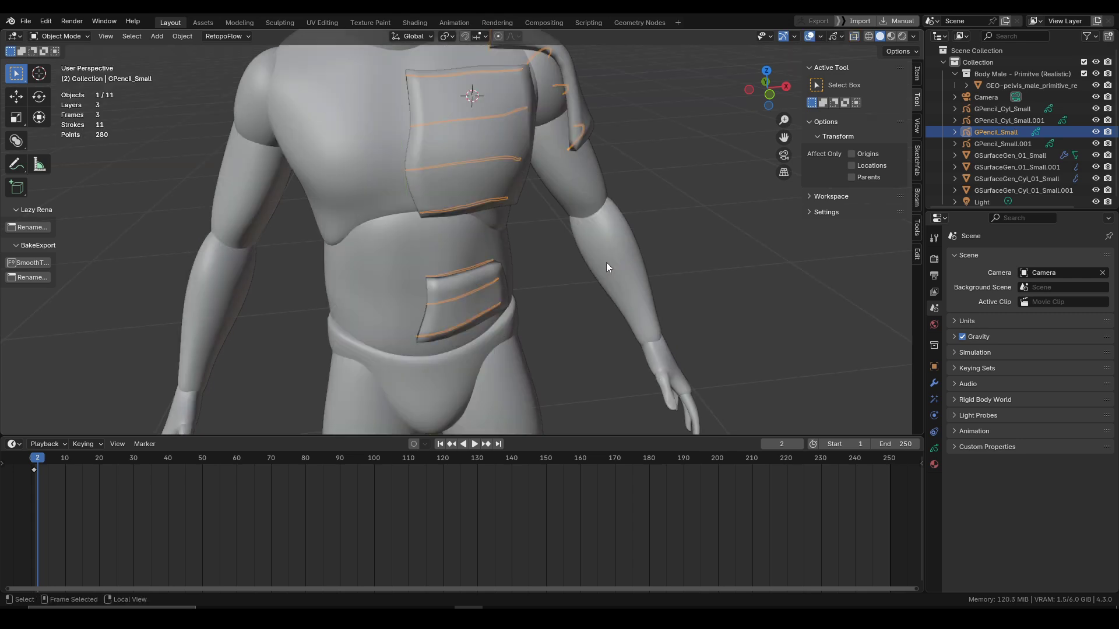
Step: Examine the guides' keyframe at the start of the timeline, and undo the last changes
{"action": "middle_click_drag", "start_coordinate": [567, 320], "coordinate": [540, 318], "text": "shift"}
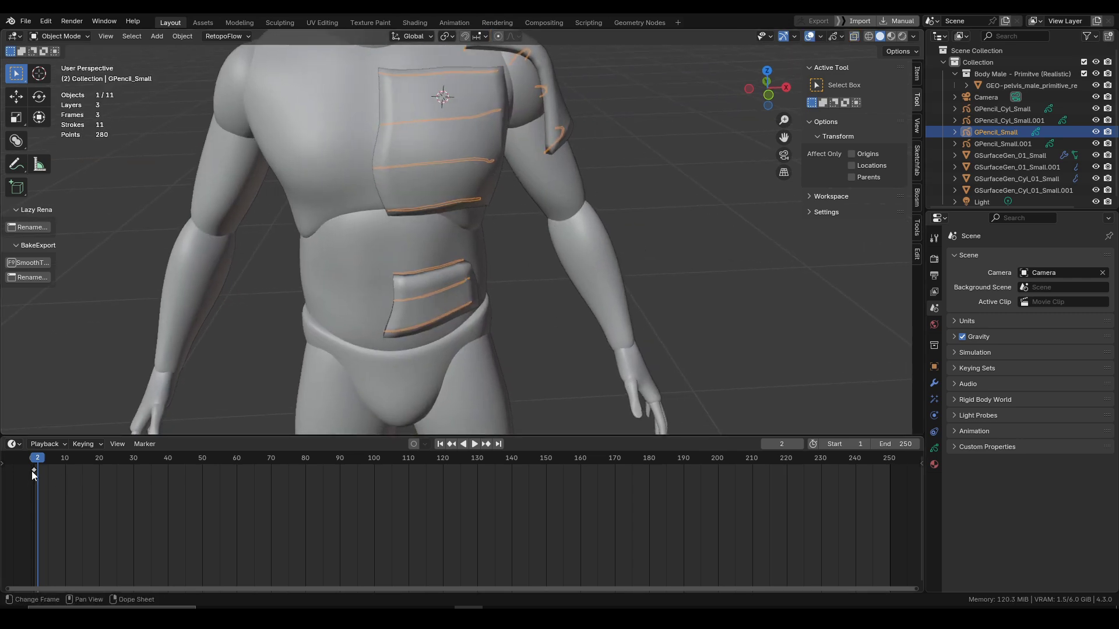
{"action": "mouse_move", "coordinate": [35, 464]}
{"action": "left_mouse_down"}
{"action": "mouse_move", "coordinate": [69, 467]}
{"action": "mouse_move", "coordinate": [41, 466]}
{"action": "left_mouse_up"}
{"action": "key", "text": "ctrl+z"}
{"action": "key", "text": "ctrl+z"}
{"action": "key", "text": "ctrl+z"}
{"action": "middle_click_drag", "start_coordinate": [408, 306], "coordinate": [635, 353]}
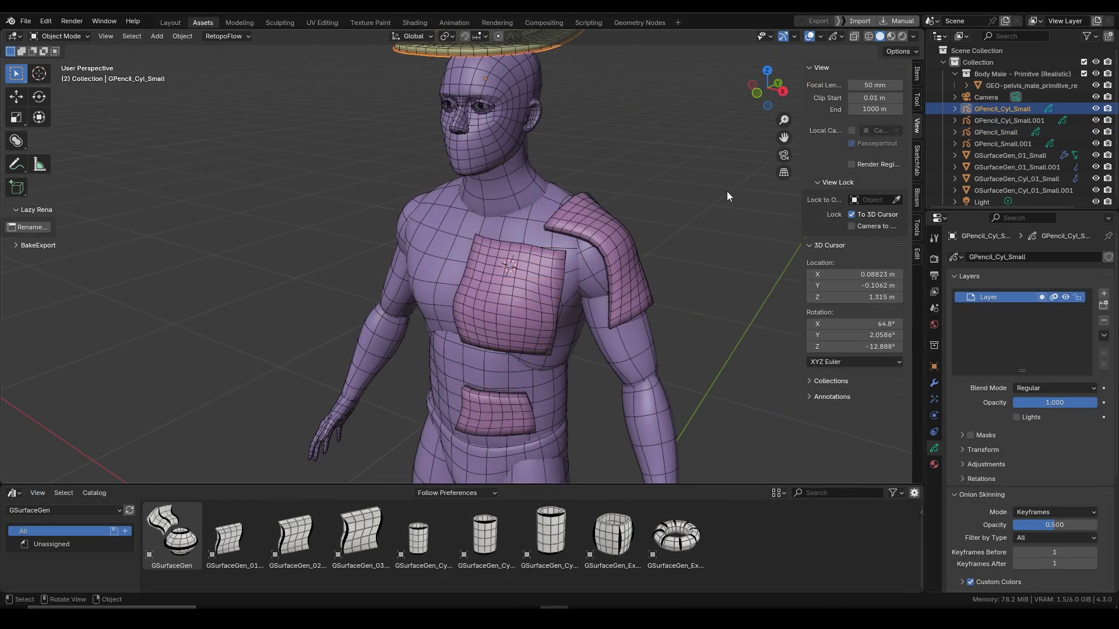
Step: Apply the GSurfaceGen modifier on the chest, shoulder and abdomen surface
{"action": "left_click", "coordinate": [525, 308]}
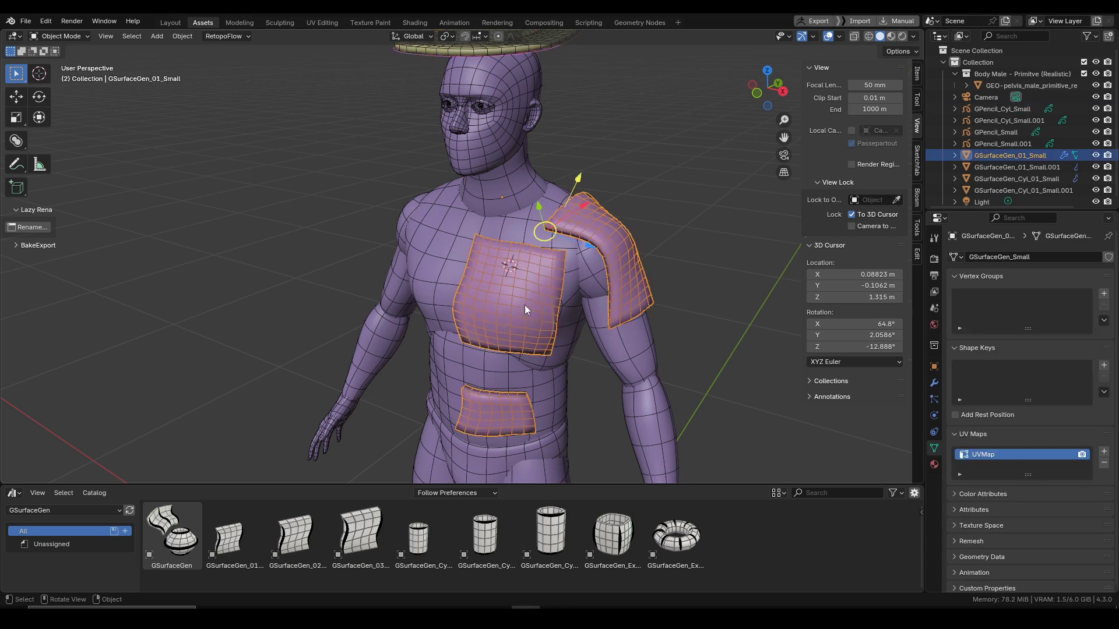
{"action": "left_click", "coordinate": [935, 383]}
{"action": "middle_click_drag", "start_coordinate": [684, 339], "coordinate": [737, 322]}
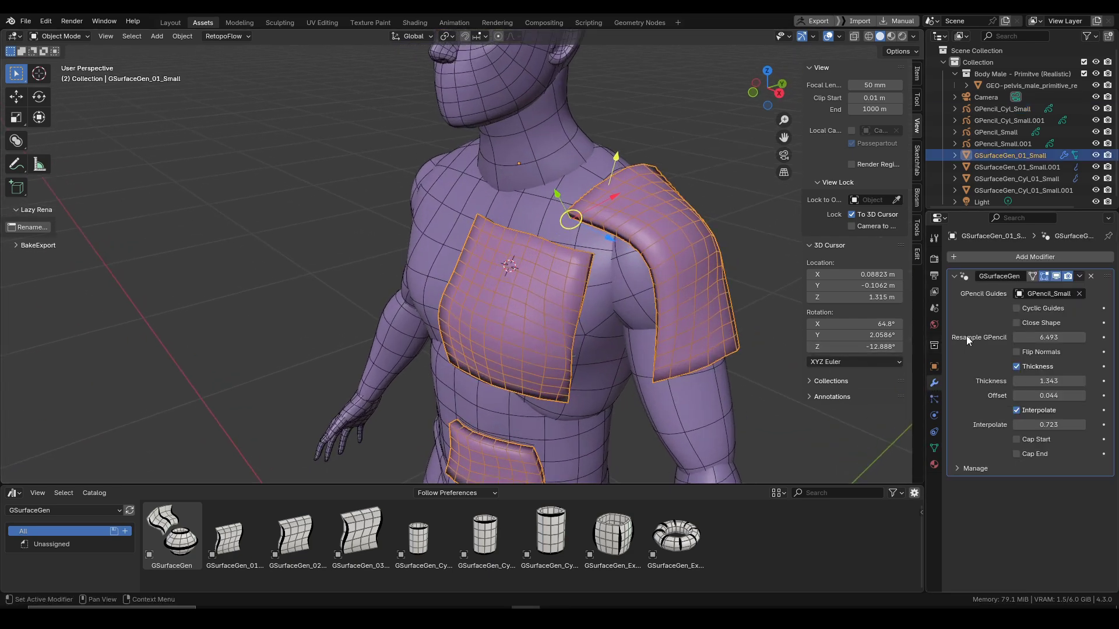
{"action": "key", "text": "ctrl+a"}
{"action": "key", "text": "ctrl+z"}
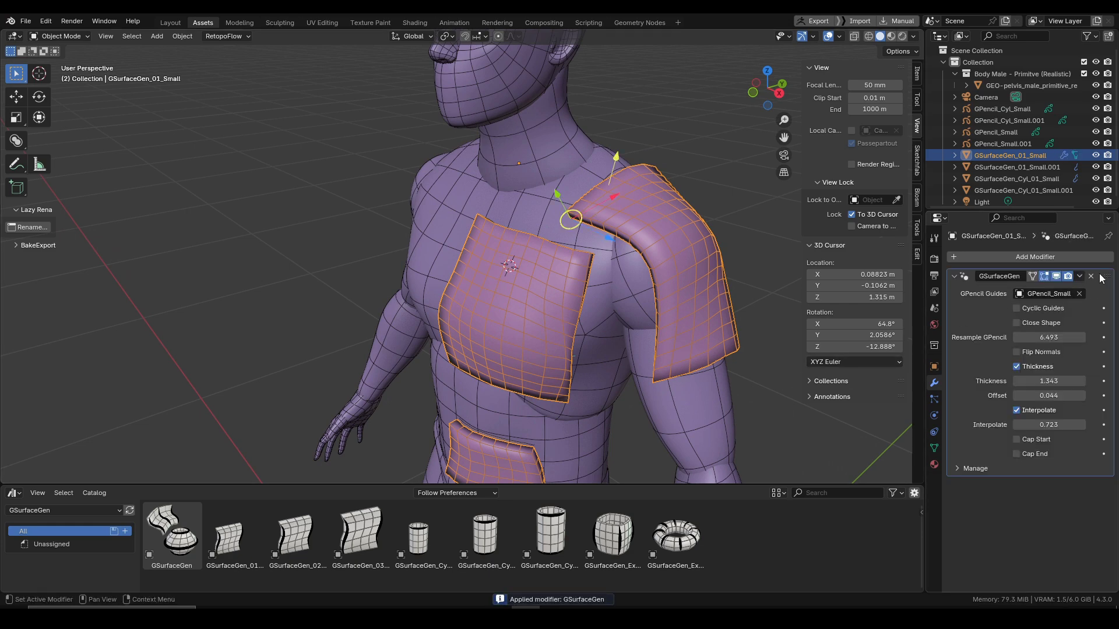
{"action": "left_click", "coordinate": [1080, 277]}
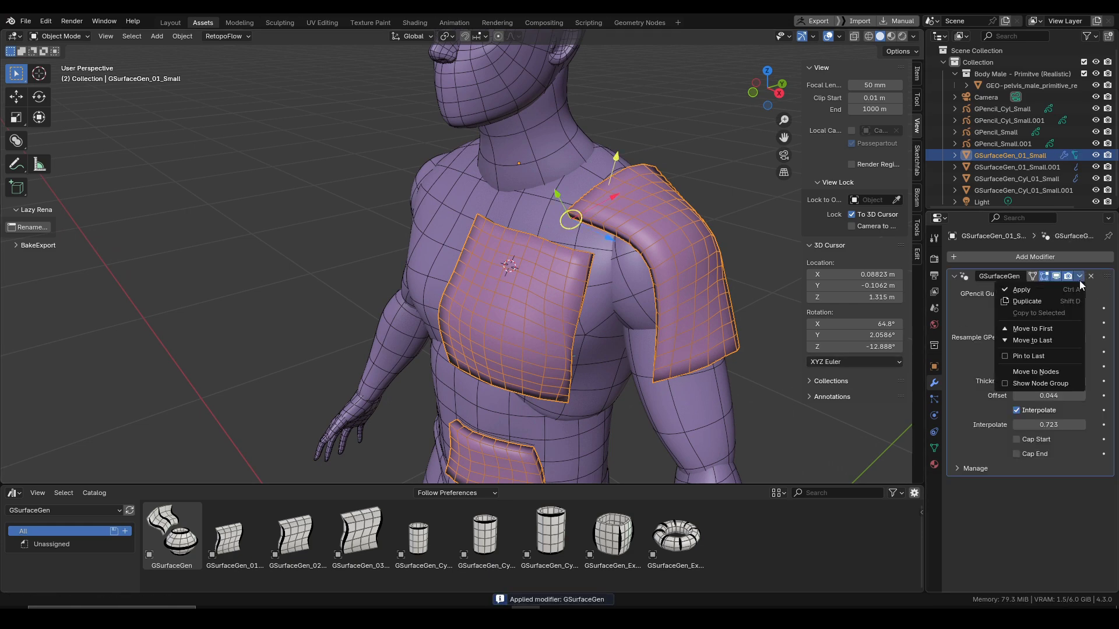
{"action": "left_click", "coordinate": [1021, 291]}
Step: Enter Edit Mode on the applied surface and try moving a face of the shoulder panel
{"action": "key", "text": "ctrl+Tab"}
{"action": "left_click", "coordinate": [682, 317]}
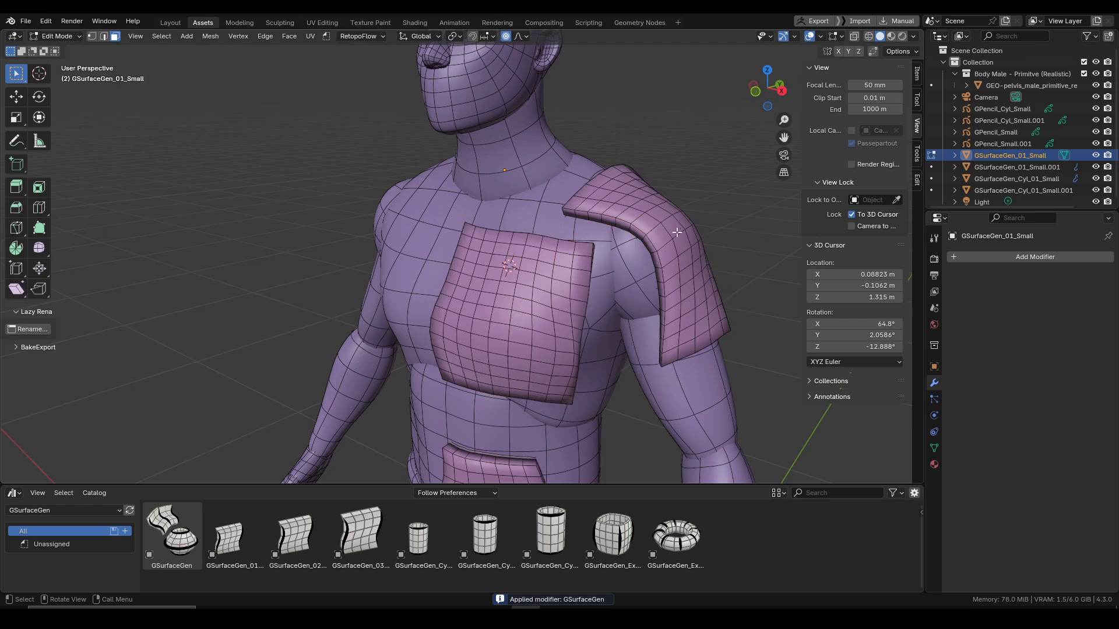
{"action": "left_click", "coordinate": [672, 226]}
{"action": "key", "text": "g"}
{"action": "right_click", "coordinate": [674, 263]}
{"action": "middle_click_drag", "start_coordinate": [659, 313], "coordinate": [628, 302]}
Step: Try sculpting the chest and shoulder panels with the Draw brush, undo both strokes, and return to Object Mode
{"action": "key", "text": "ctrl+Tab"}
{"action": "left_click", "coordinate": [617, 385]}
{"action": "middle_click_drag", "start_coordinate": [498, 319], "coordinate": [492, 291]}
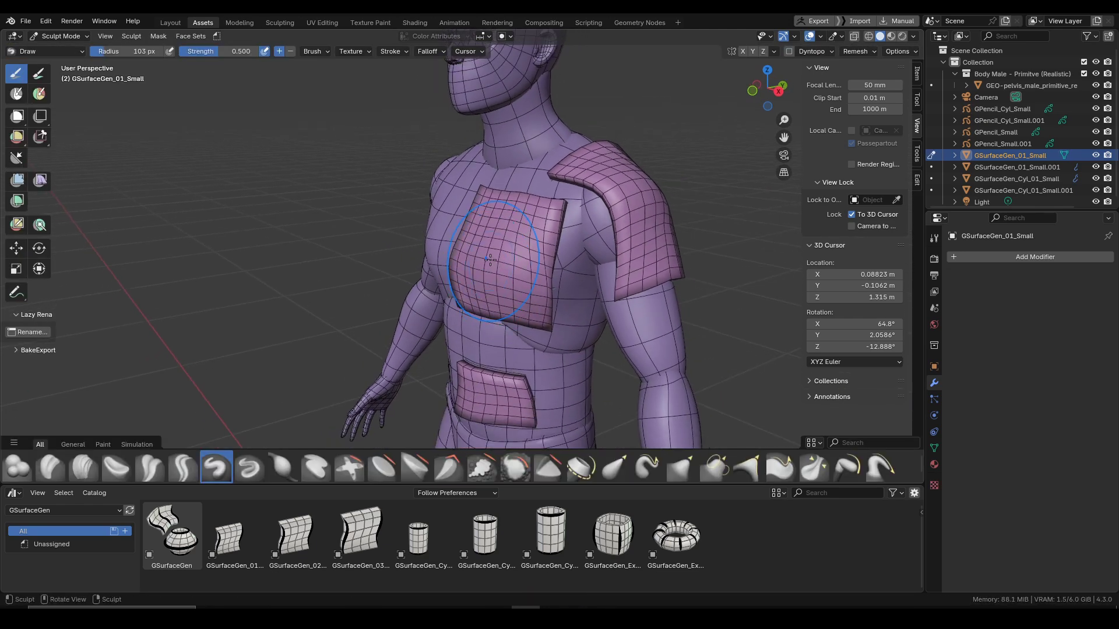
{"action": "left_click_drag", "start_coordinate": [492, 257], "coordinate": [515, 273]}
{"action": "mouse_move", "coordinate": [638, 208]}
{"action": "left_mouse_down"}
{"action": "mouse_move", "coordinate": [646, 229]}
{"action": "mouse_move", "coordinate": [668, 234]}
{"action": "left_mouse_up"}
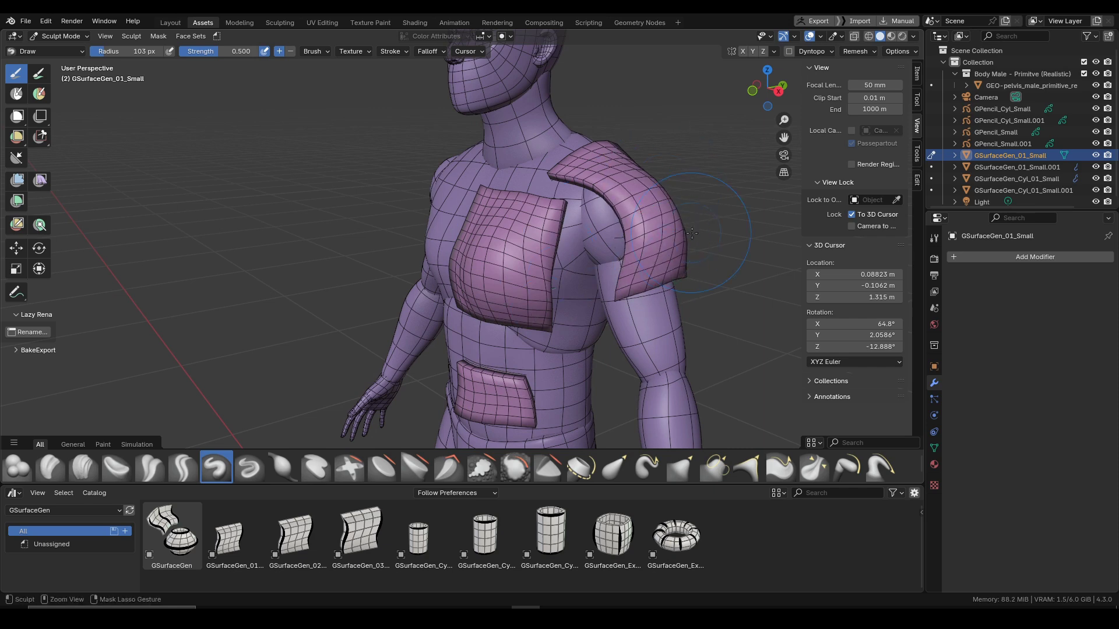
{"action": "key", "text": "ctrl+z"}
{"action": "key", "text": "ctrl+z"}
{"action": "mouse_move", "coordinate": [695, 239]}
{"action": "middle_mouse_down"}
{"action": "mouse_move", "coordinate": [713, 272]}
{"action": "mouse_move", "coordinate": [726, 262]}
{"action": "middle_mouse_up"}
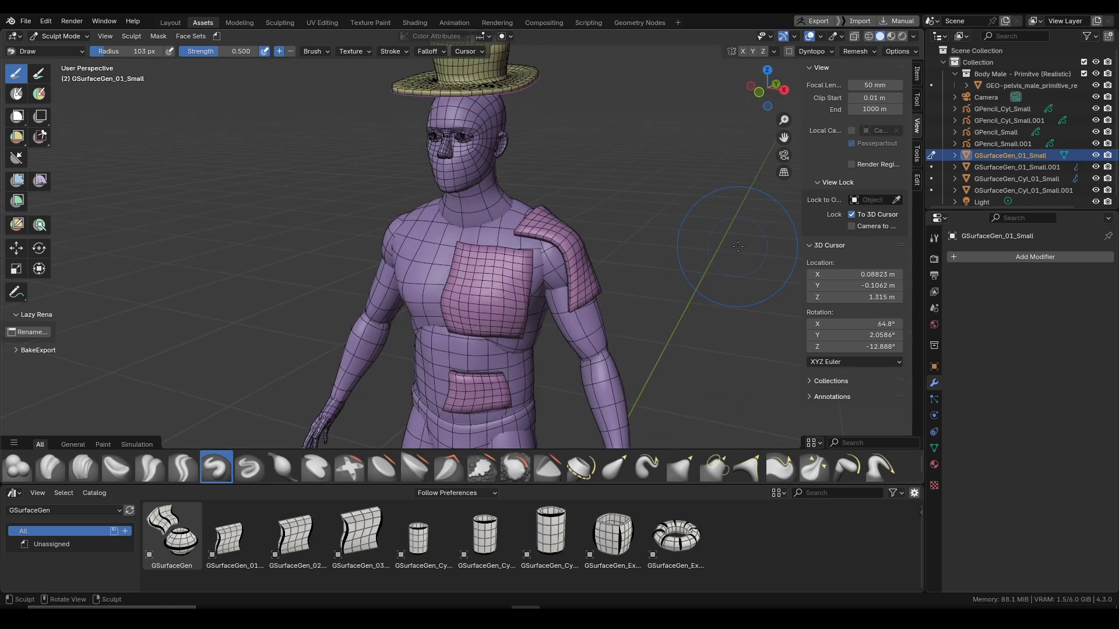
{"action": "key", "text": "ctrl+Tab"}
{"action": "left_click", "coordinate": [733, 246]}
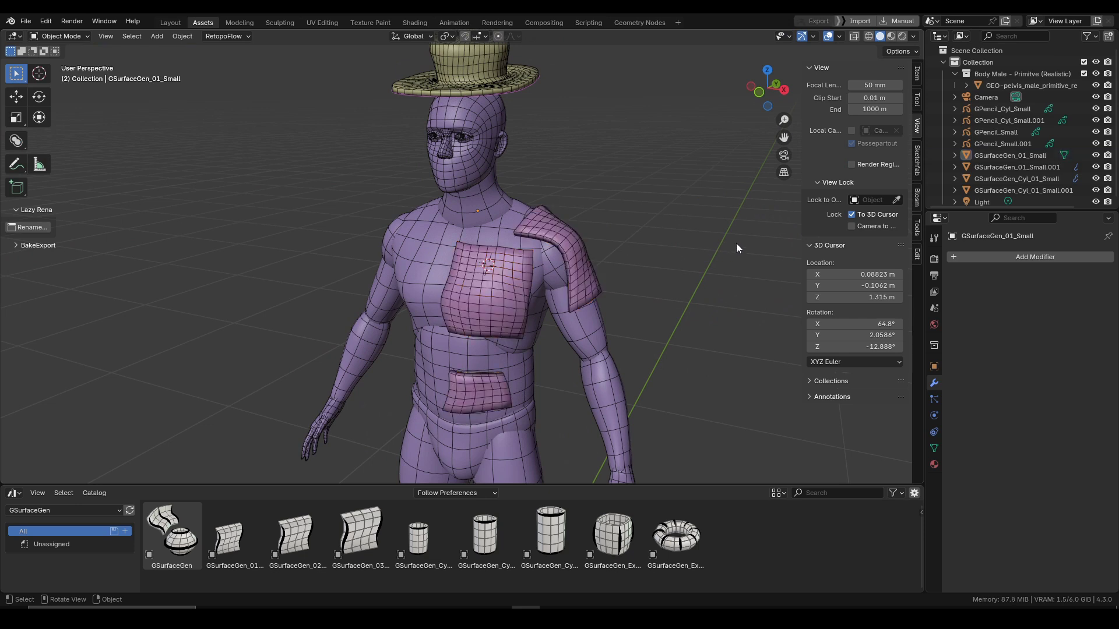